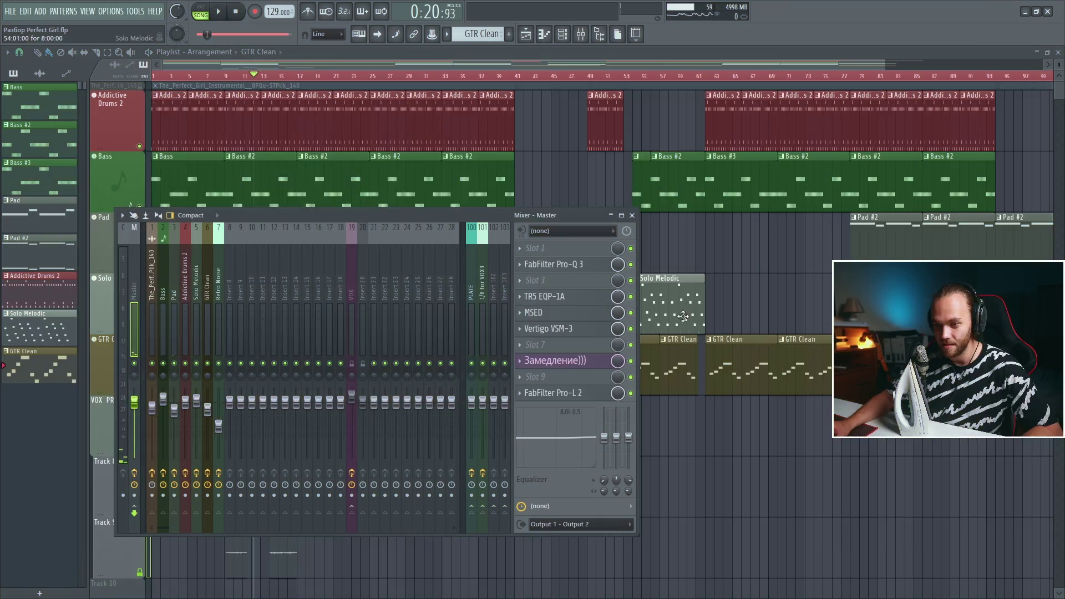
left_click(576, 366)
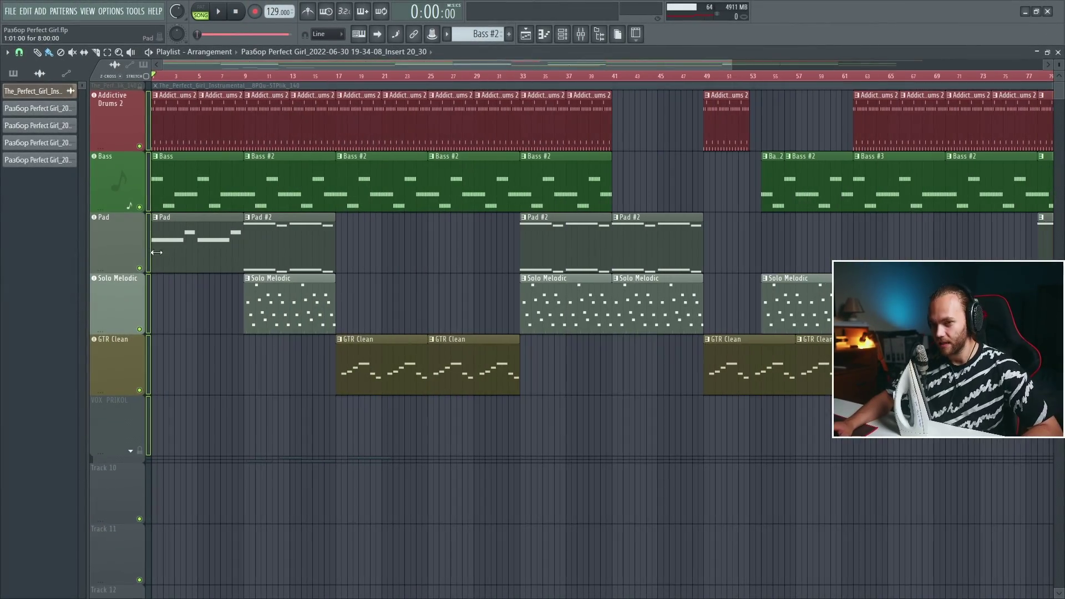
scroll(151, 131, "down", 3)
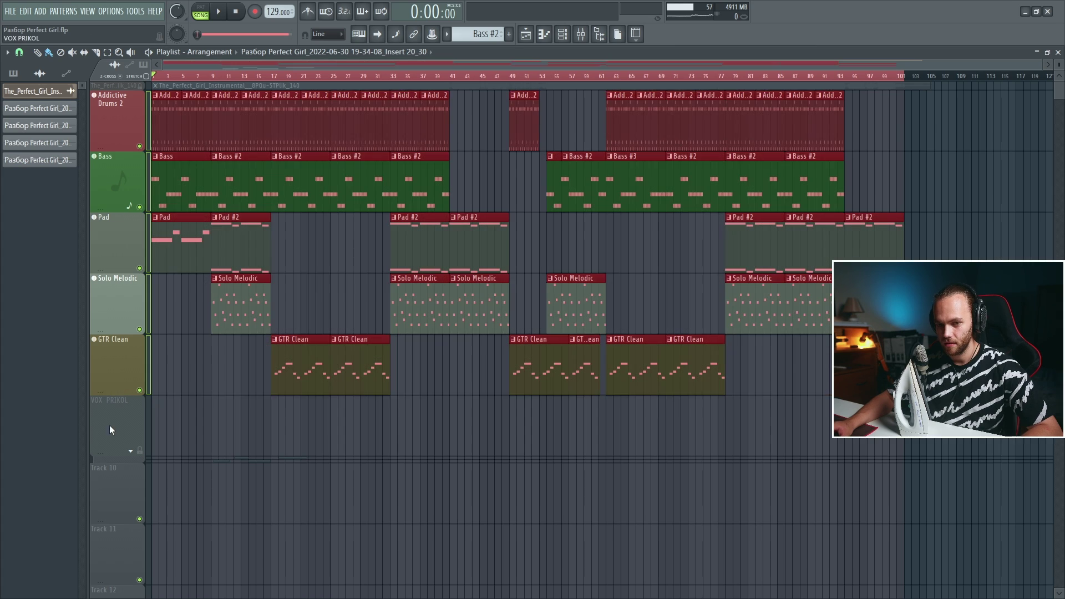
left_click_drag(109, 425, 111, 502)
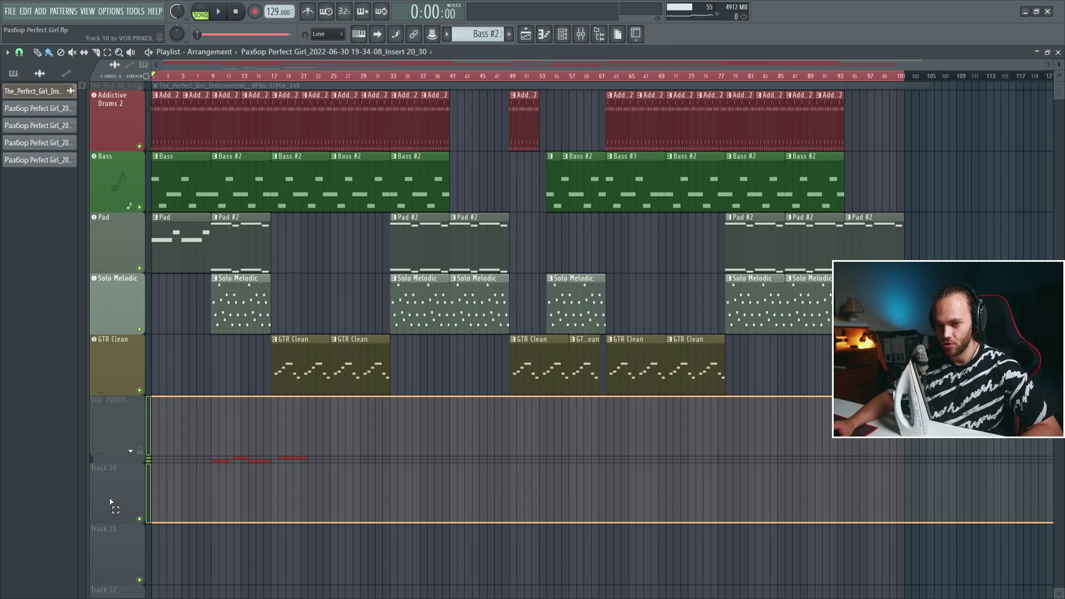
left_click(298, 440)
scroll(128, 415, "up", 3)
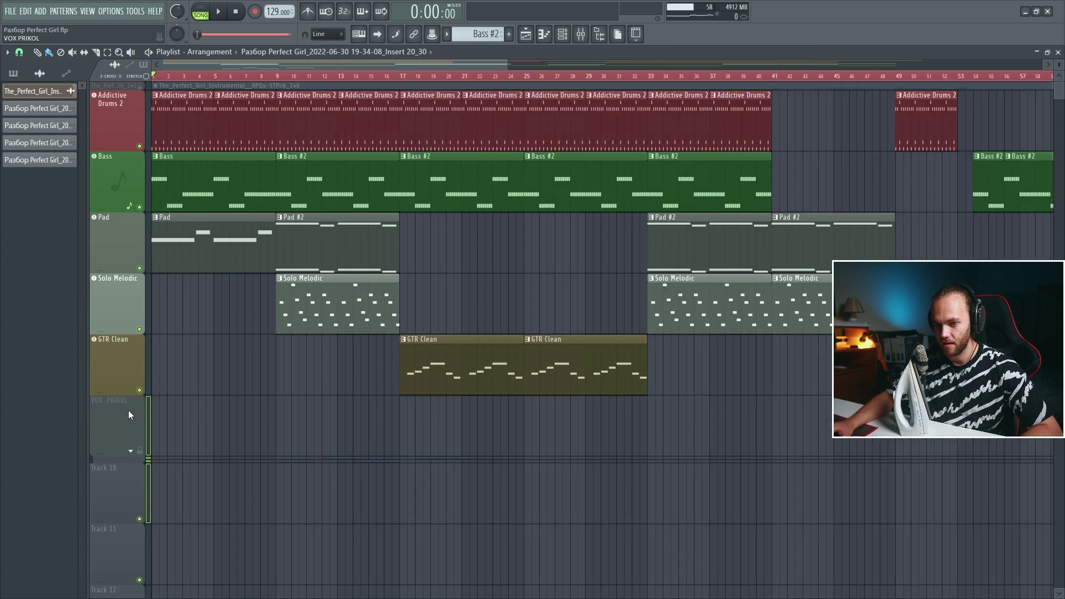
scroll(128, 415, "up", 2)
scroll(167, 264, "down", 4)
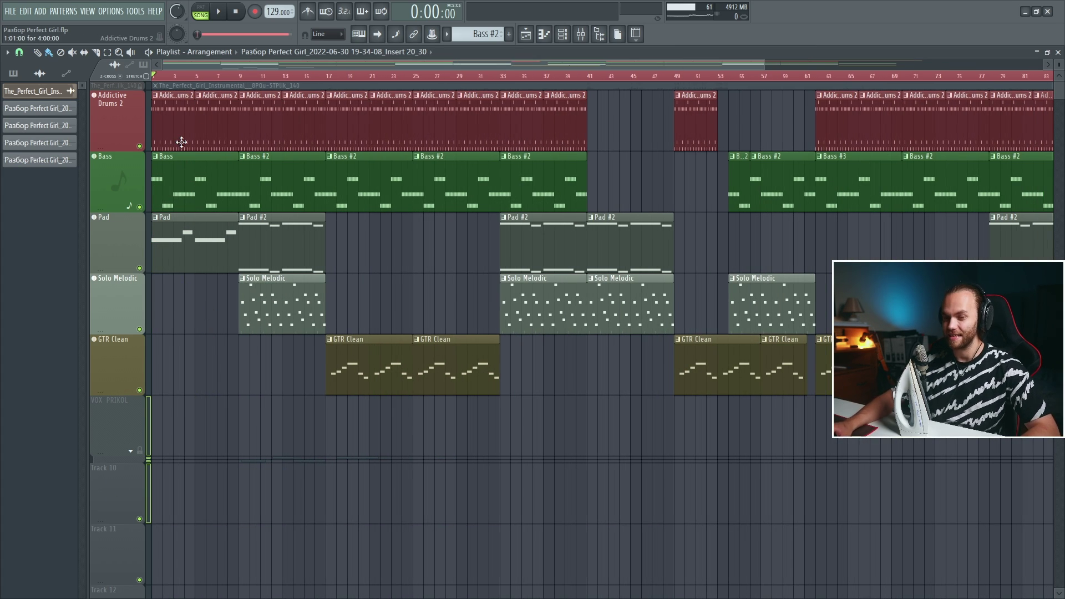
Step: Solo the Addictive Drums 2, Bass, Pad, Solo Melodic and GTR Clean tracks one after another and re-enable all tracks
right_click(139, 146)
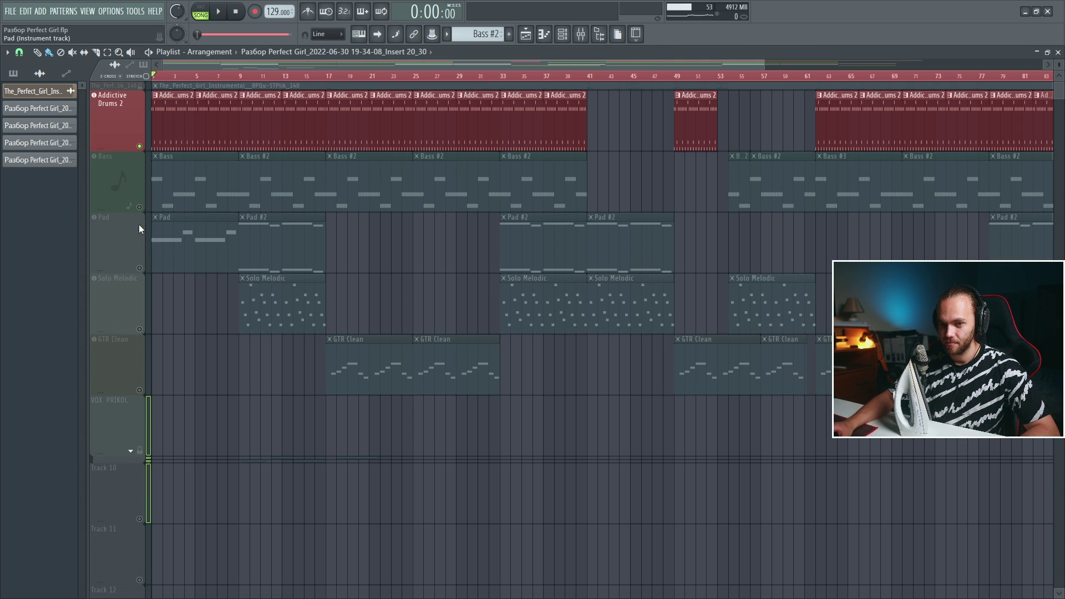
right_click(139, 207)
right_click(140, 268)
right_click(139, 329)
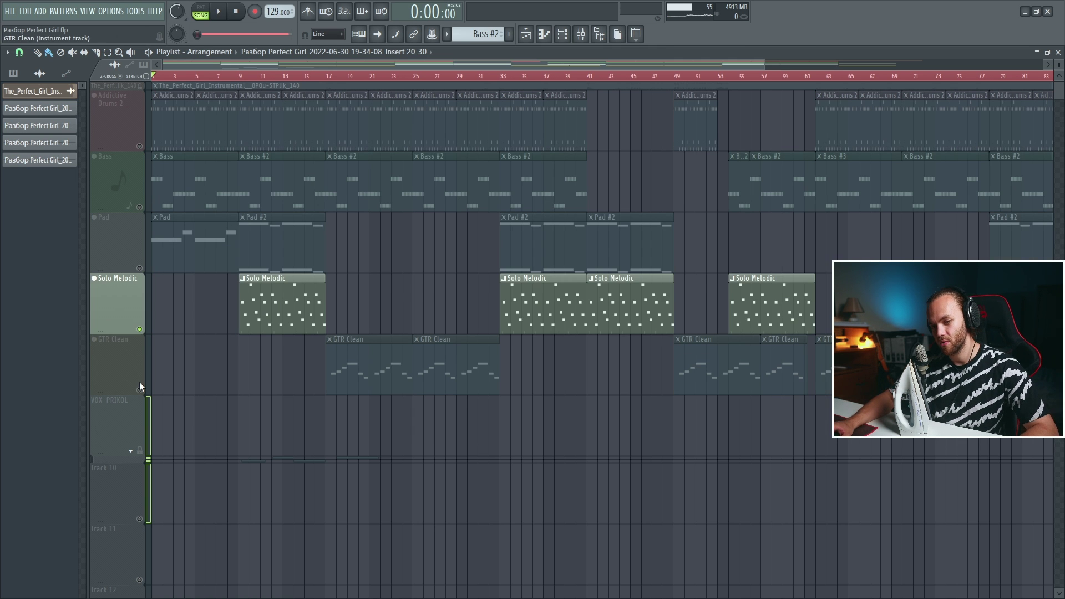
right_click(139, 389)
right_click(139, 329)
right_click(139, 329)
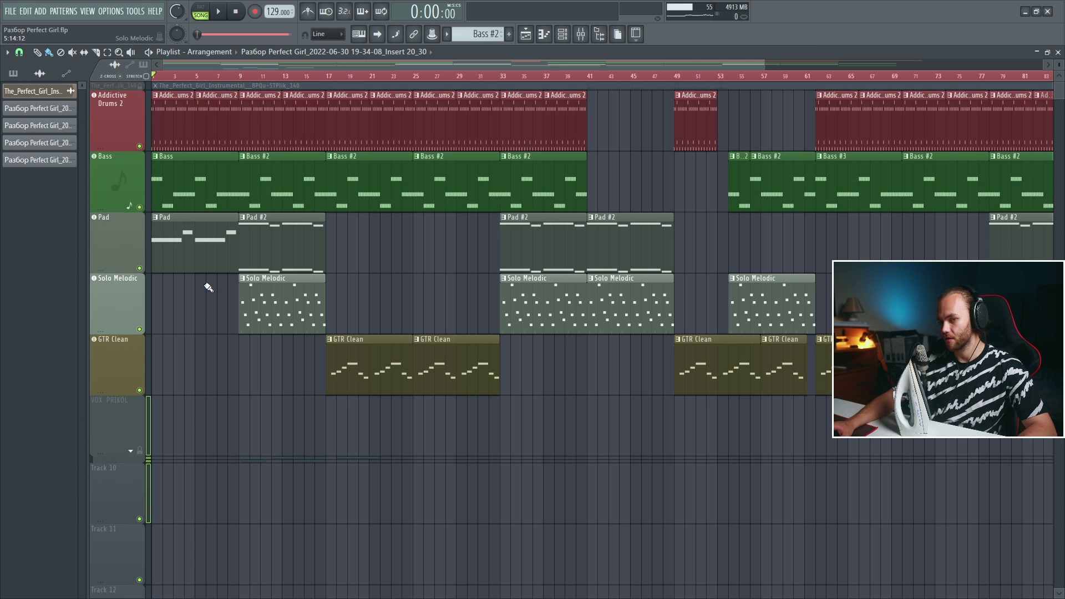
Step: Play the arrangement from the start into the GTR Clean section, highlighting the opening clips, and stop playback
scroll(149, 76, "up", 2)
key("space")
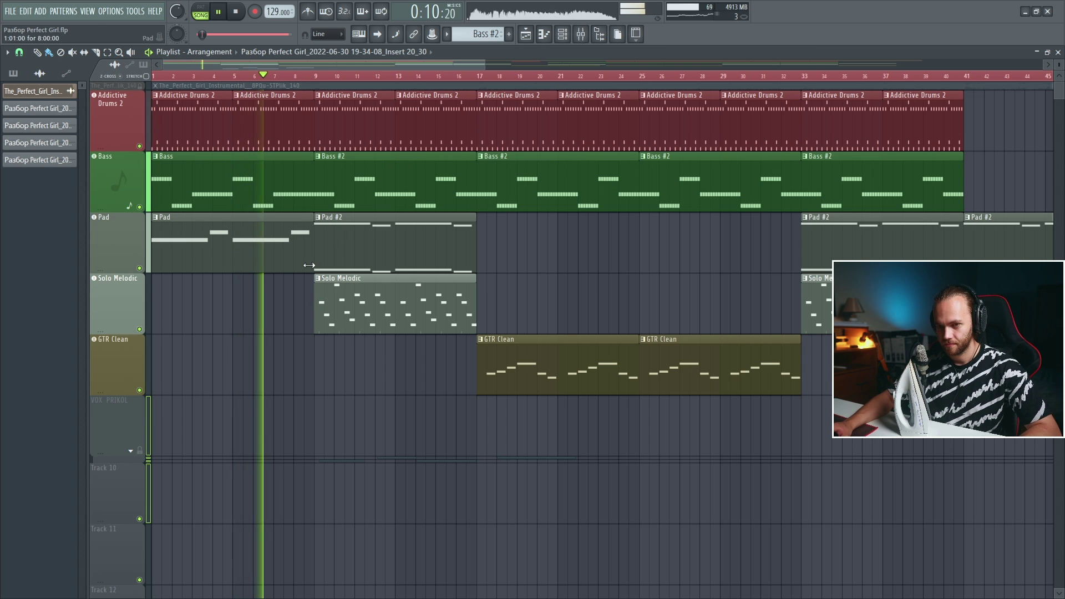
left_click_drag(309, 269, 178, 92)
left_click_drag(305, 92, 294, 133)
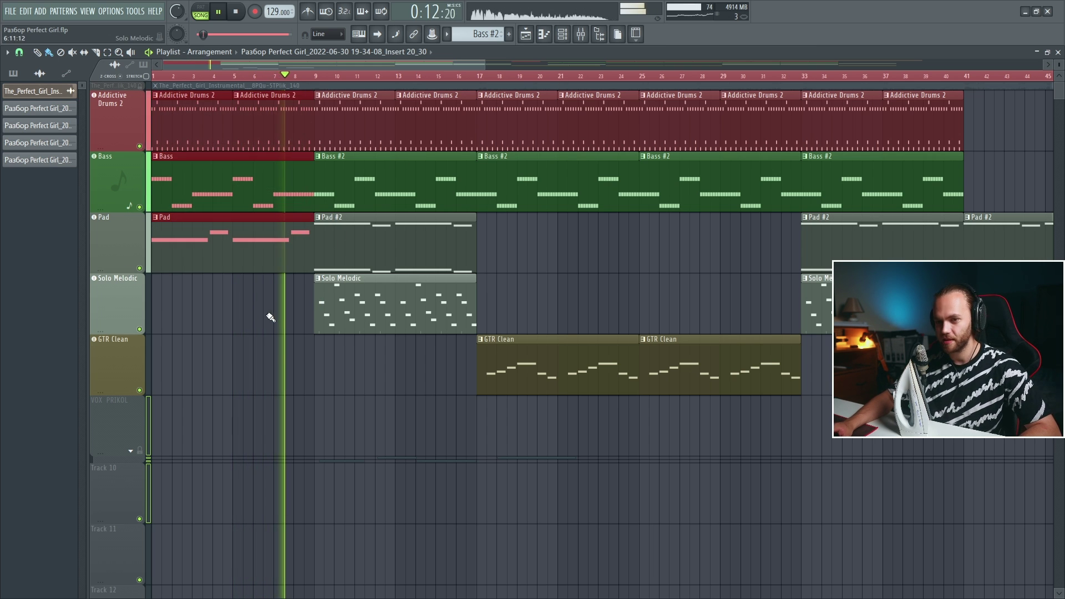
left_click_drag(316, 332, 454, 158)
left_click(548, 264)
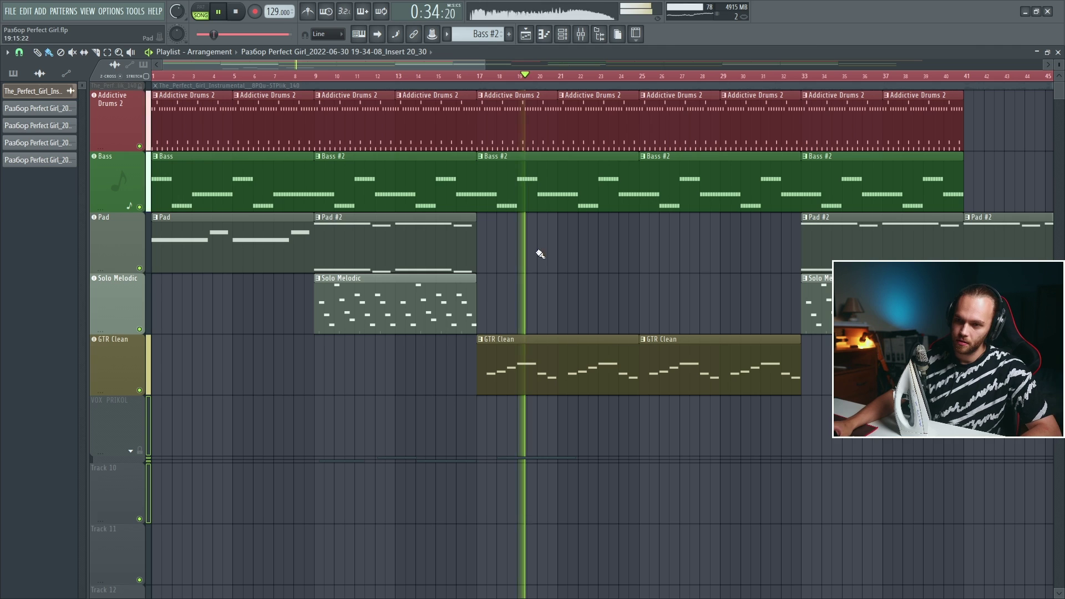
key("space")
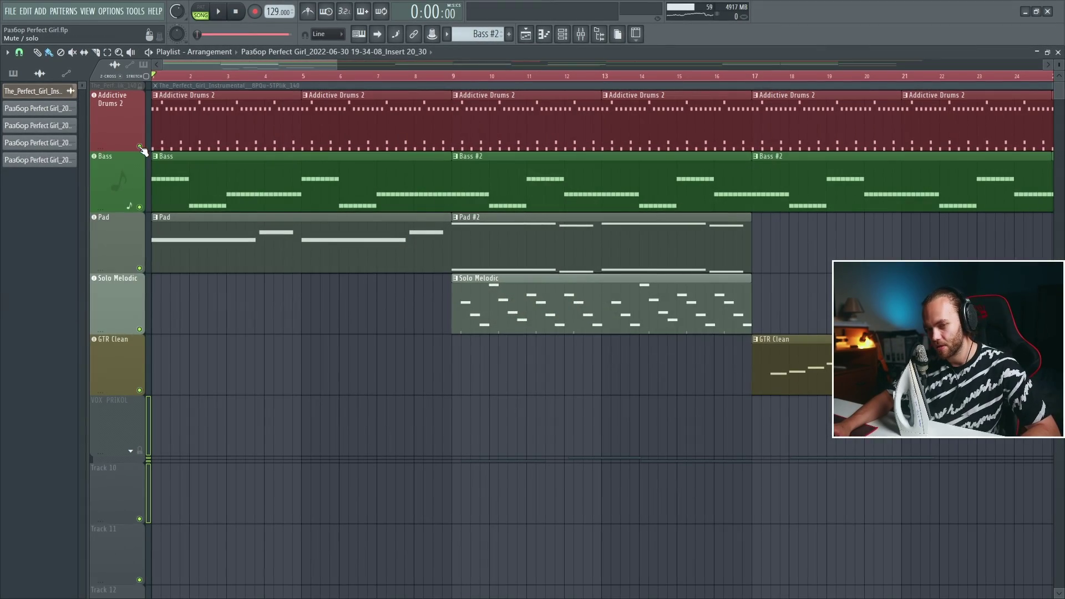
Step: Solo the Addictive Drums 2 track, play it, check its instrument and open its drum pattern in the piano roll
right_click(139, 146)
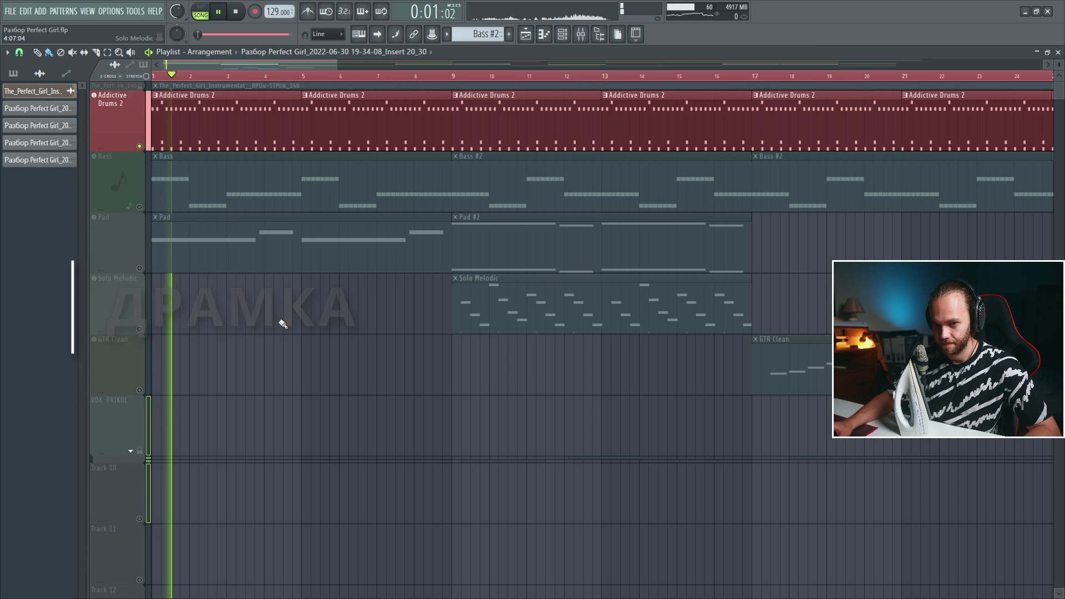
key("F6")
left_click_drag(378, 175, 519, 176)
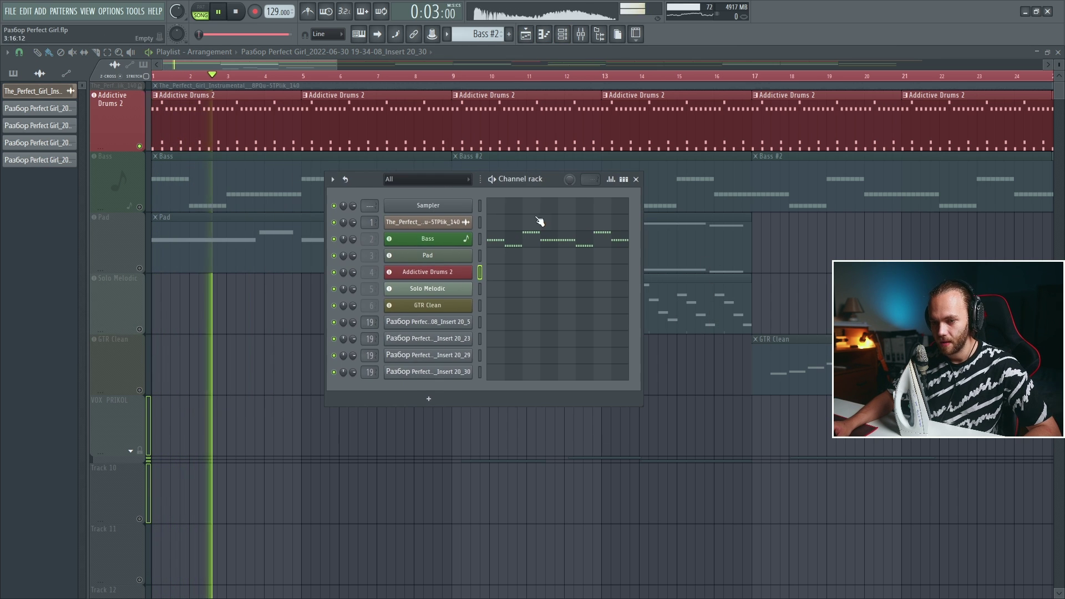
key("space")
left_click(449, 274)
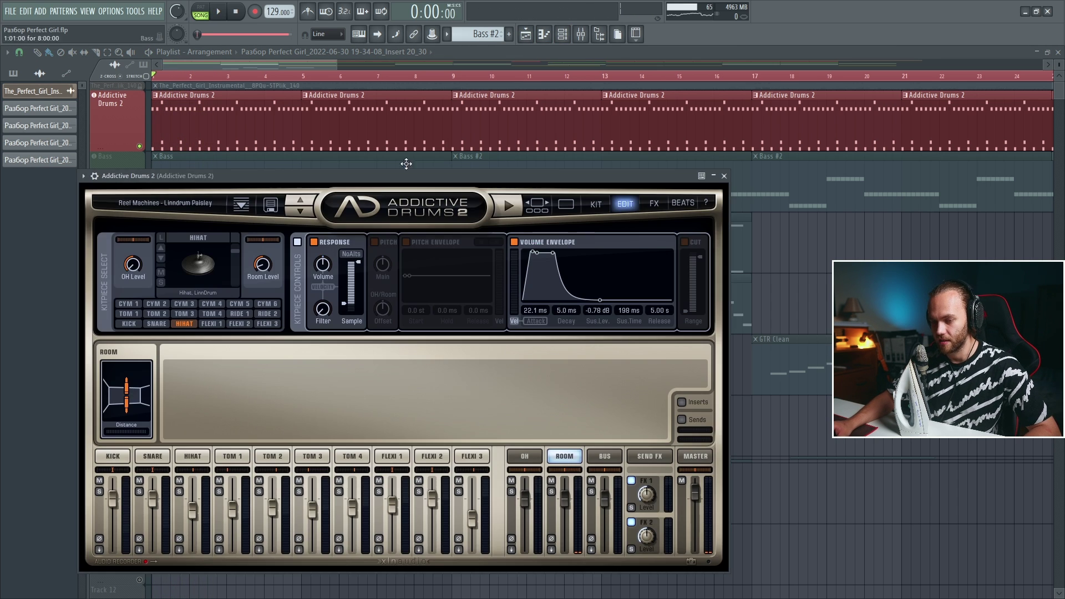
key("space")
double_click(213, 135)
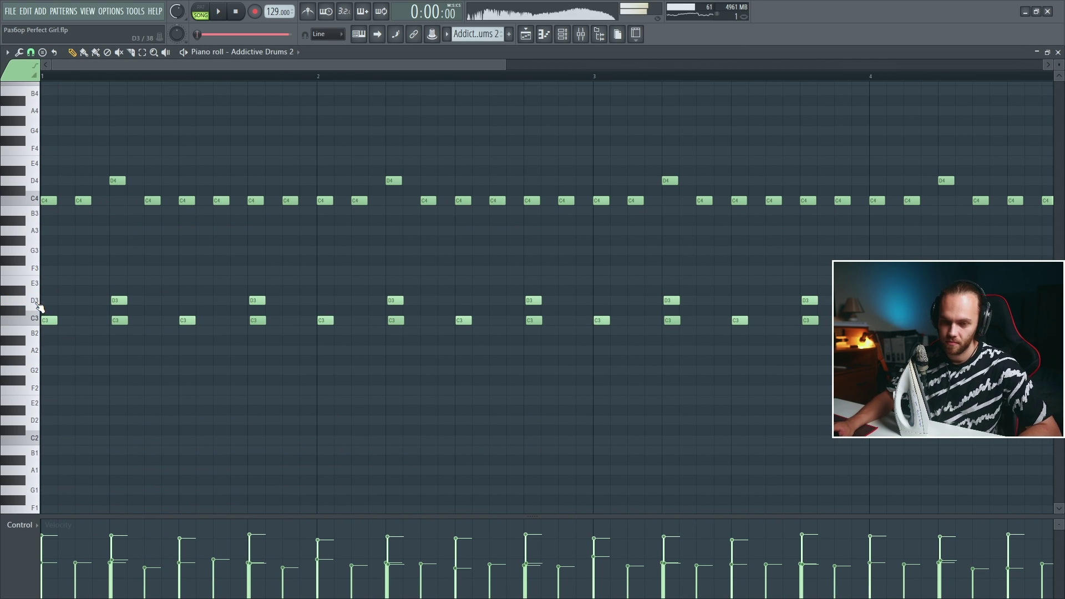
Step: Delete all C4 and D4 notes to audition only the C3 and D3 drum hits, and undo the deletion
left_click_drag(33, 198, 33, 180)
key("Delete")
key("space")
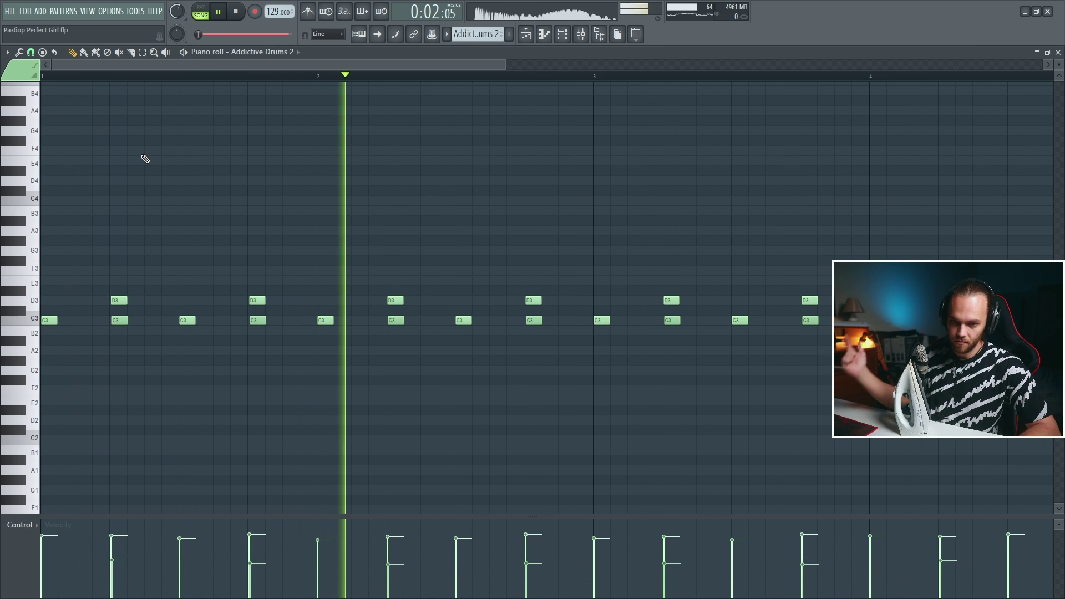
key("space")
scroll(256, 329, "up", 5)
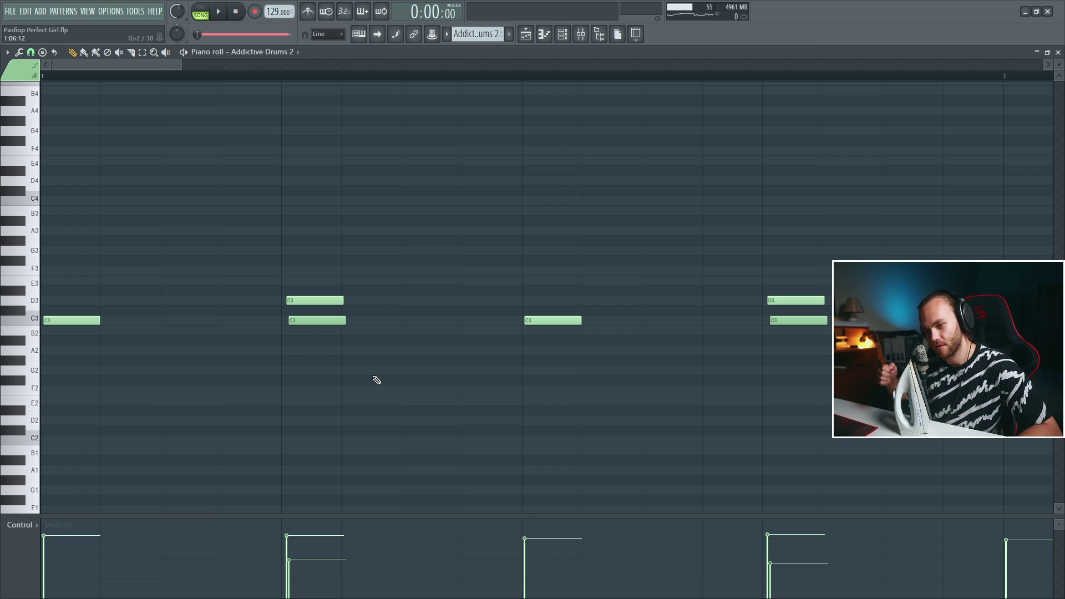
key("ctrl+z")
Step: Examine how the upper and lower drum notes line up in the first bar and play the full drum pattern
left_click(313, 300)
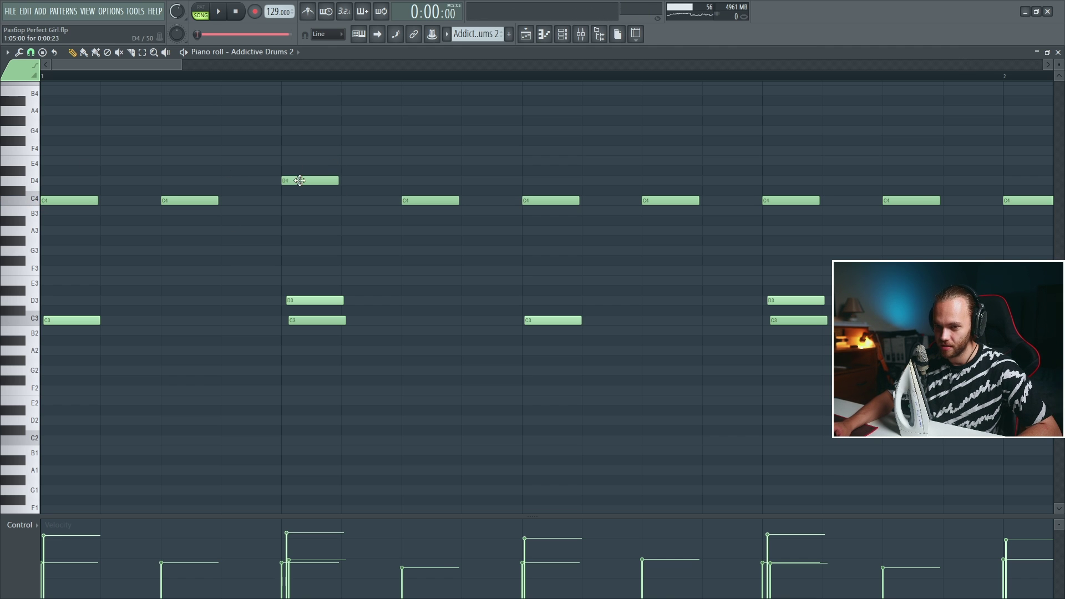
left_click_drag(295, 147, 326, 356)
scroll(316, 248, "down", 3)
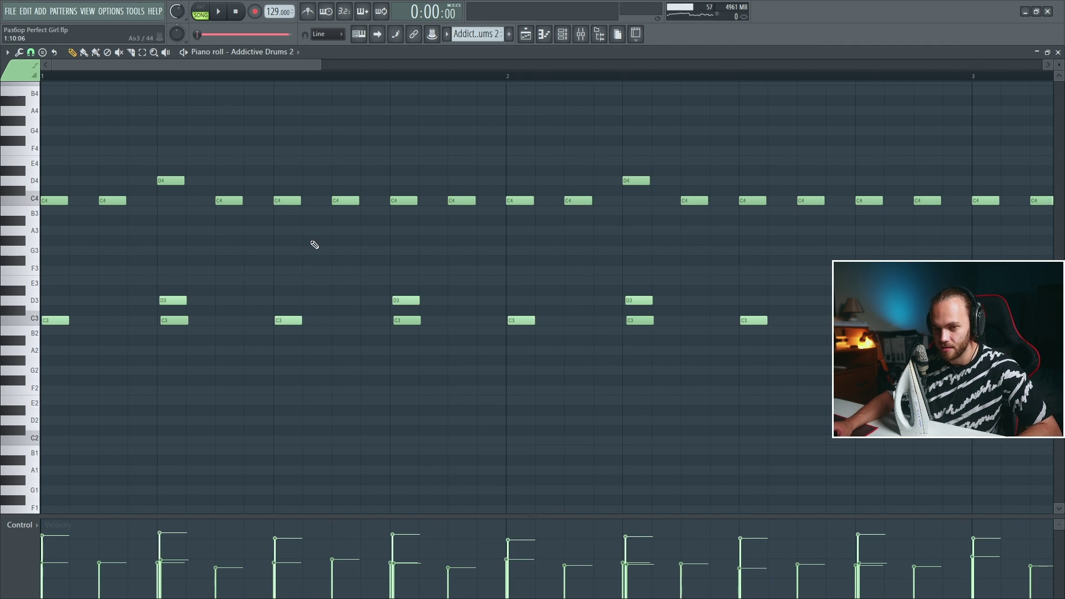
scroll(322, 277, "up", 3)
key("space")
Step: Select all C4 and D4 notes in the drum pattern, adjust their velocity and play the pattern
scroll(324, 307, "down", 3)
left_click_drag(14, 289, 14, 186)
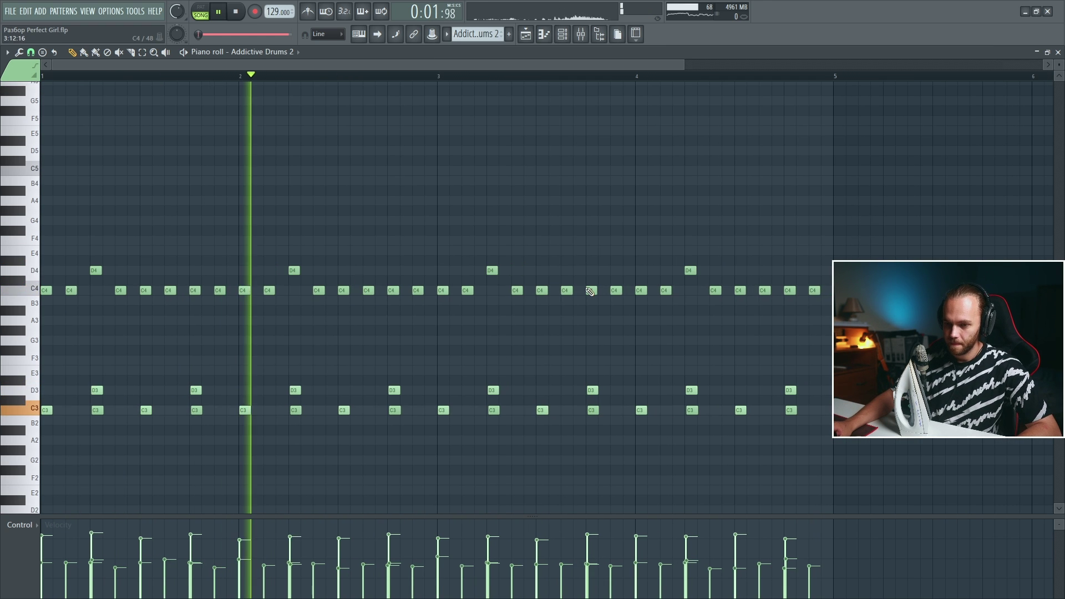
key("space")
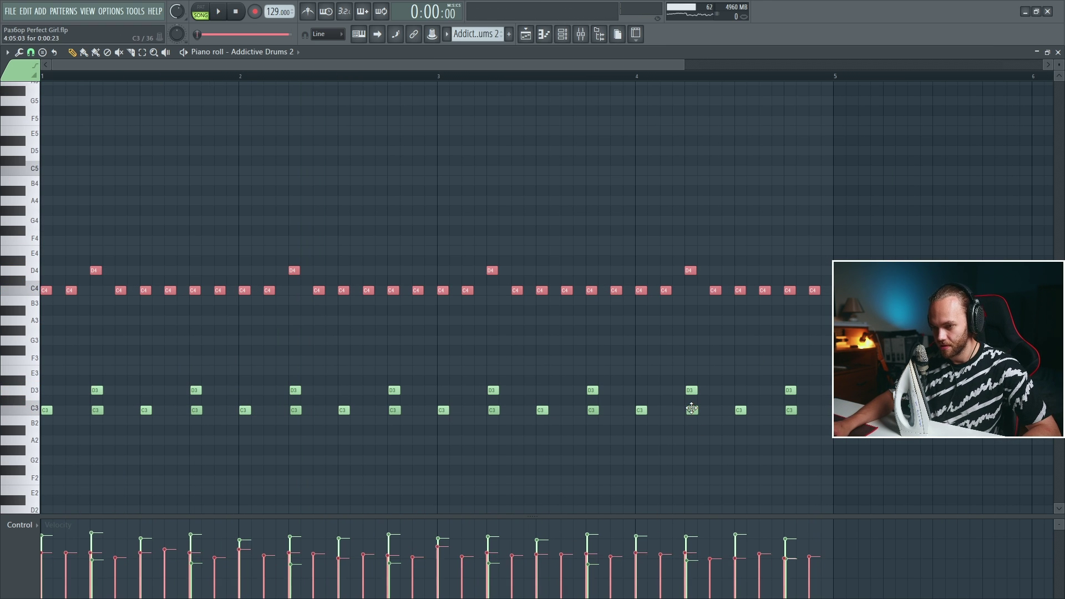
key("space")
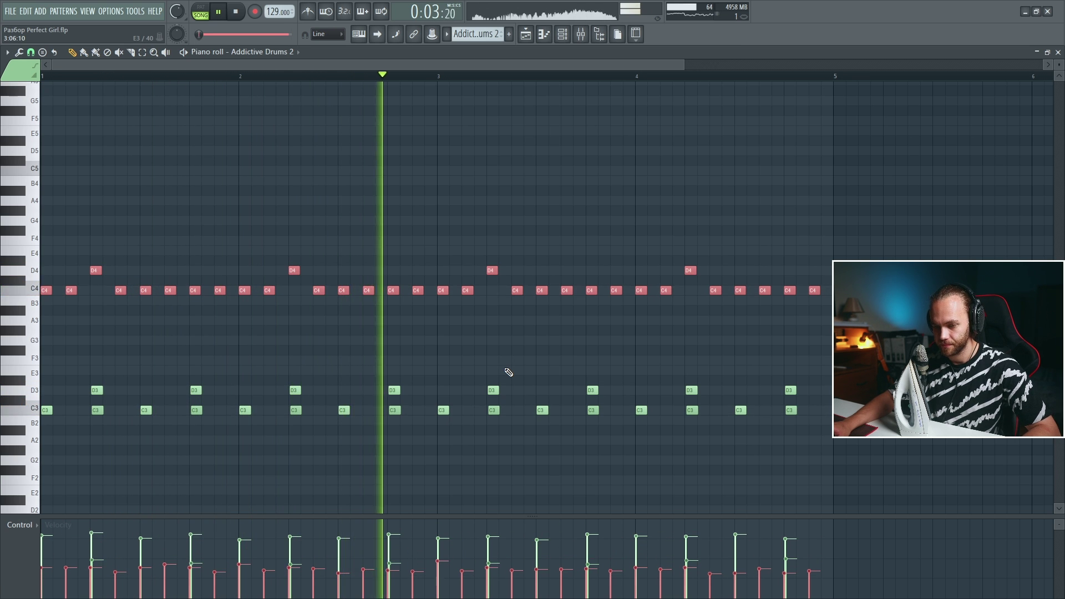
Step: Return to the playlist, stop playback and examine where the Addictive Drums 2 clips sit across the arrangement
key("F5")
key("F6")
key("space")
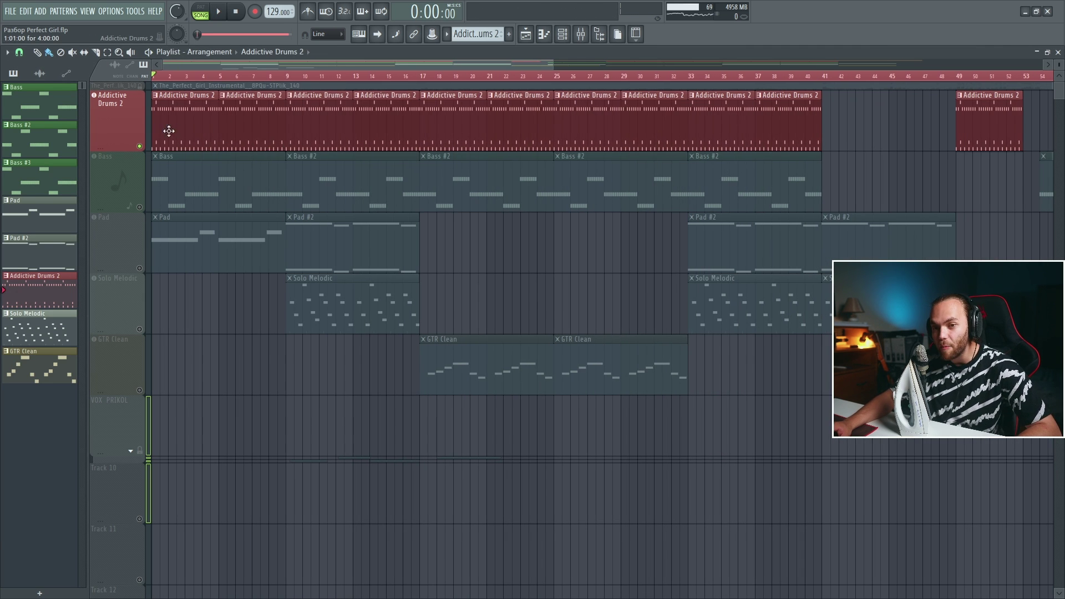
left_click_drag(169, 131, 860, 123)
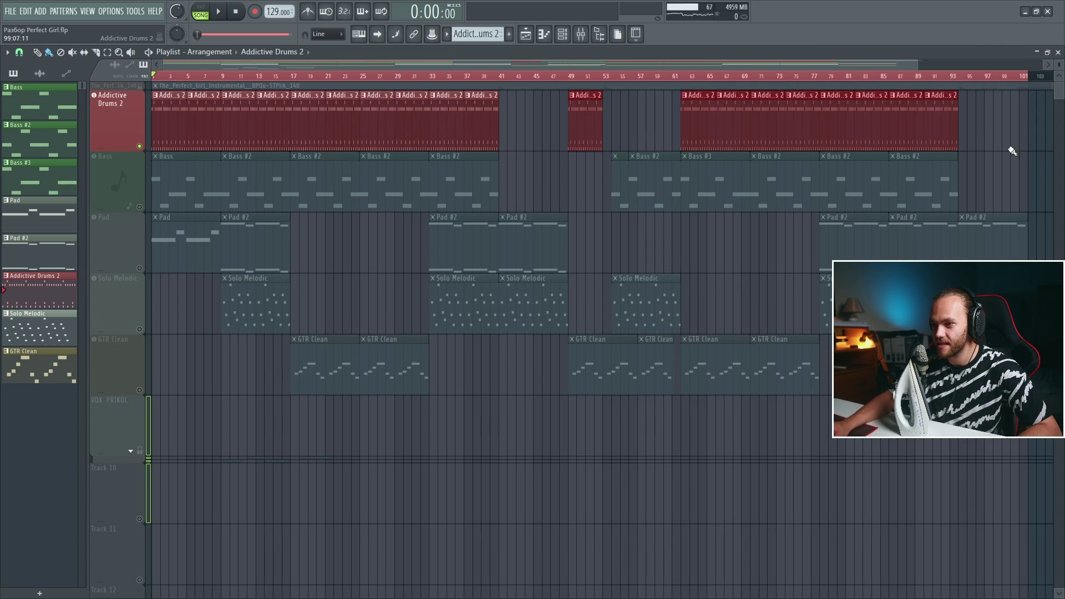
key("Page_Up")
key("Page_Up")
key("Page_Up")
key("Page_Up")
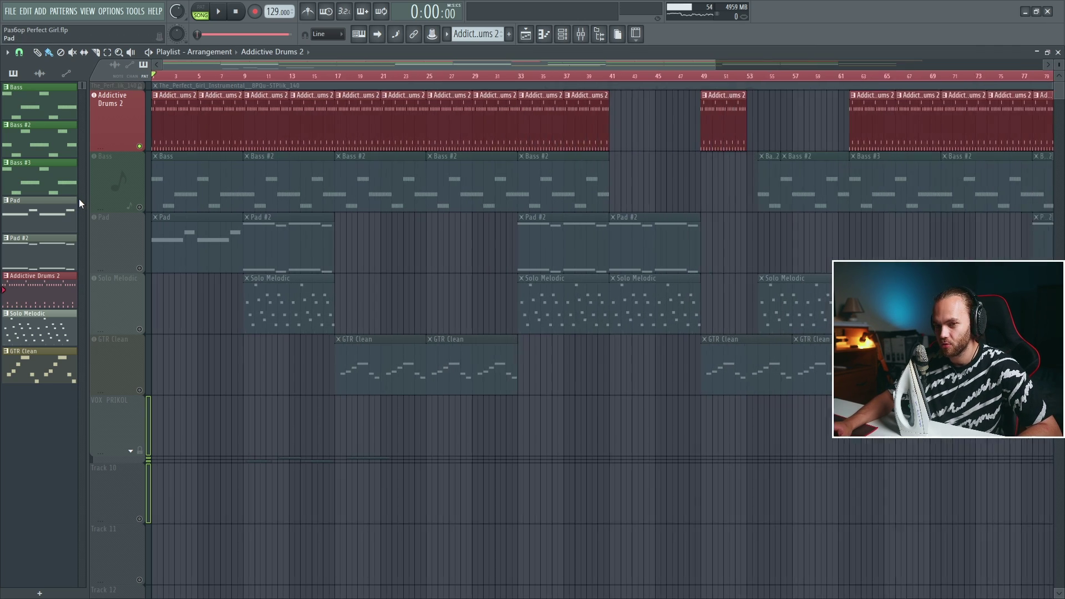
Step: Open the Addictive Drums 2 instrument, view its preset gallery and kit pieces, and close its window
key("F6")
left_click(437, 273)
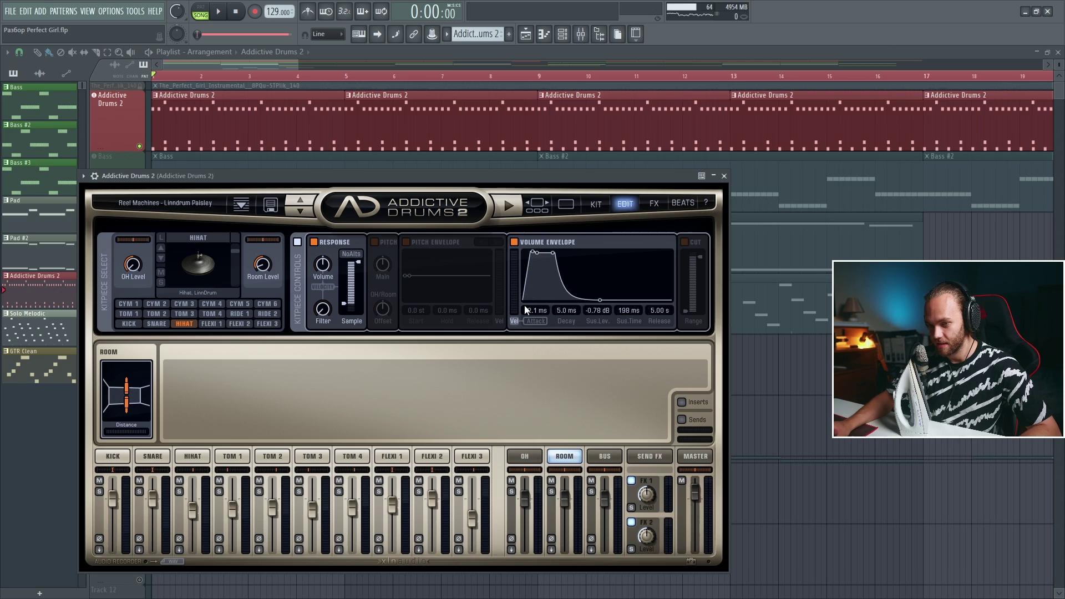
left_click(565, 206)
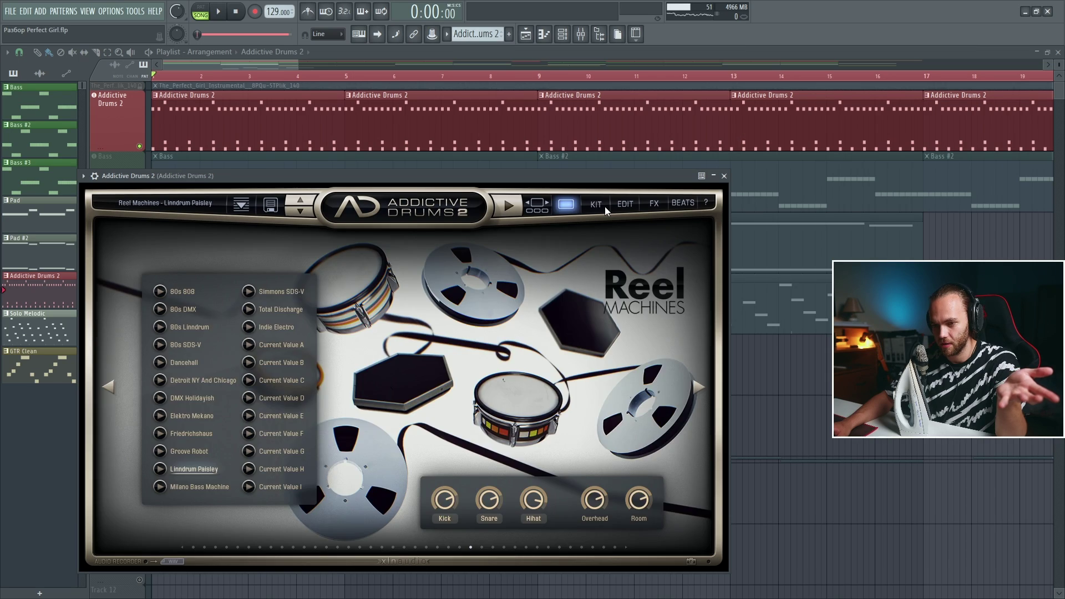
left_click(605, 206)
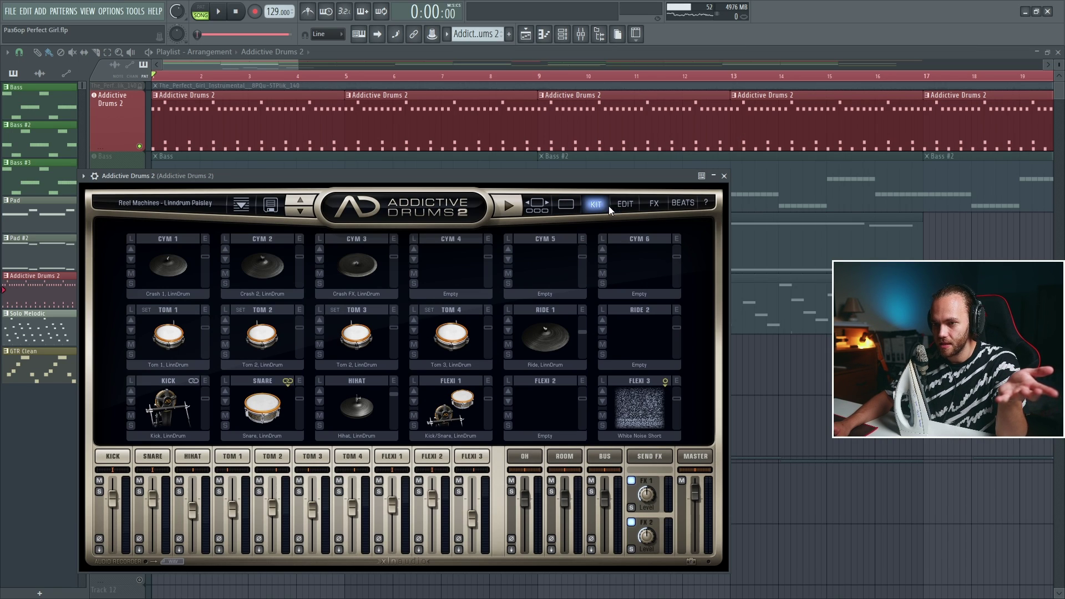
left_click(566, 204)
left_click(723, 175)
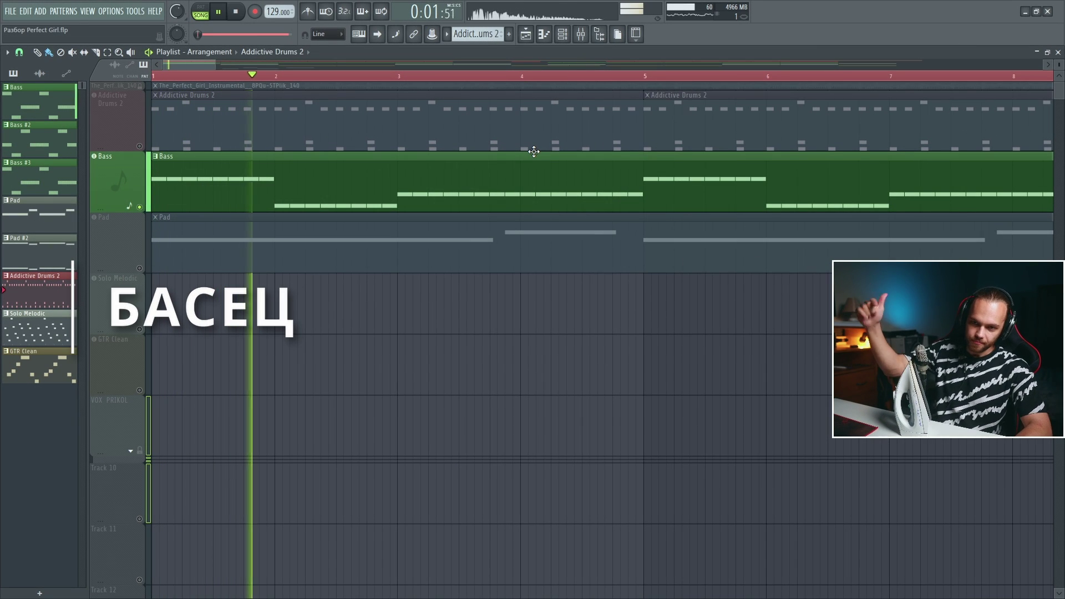
Step: Open the Bass channel's Diva synth from the channel rack and audition the soloed bass line
left_click(562, 33)
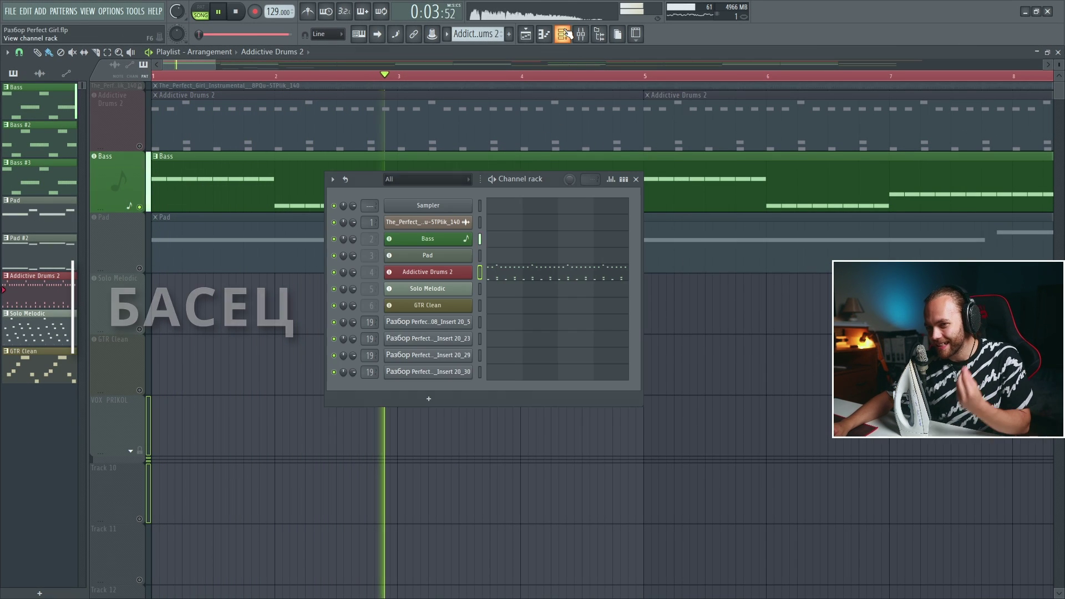
key("space")
left_click(463, 243)
key("space")
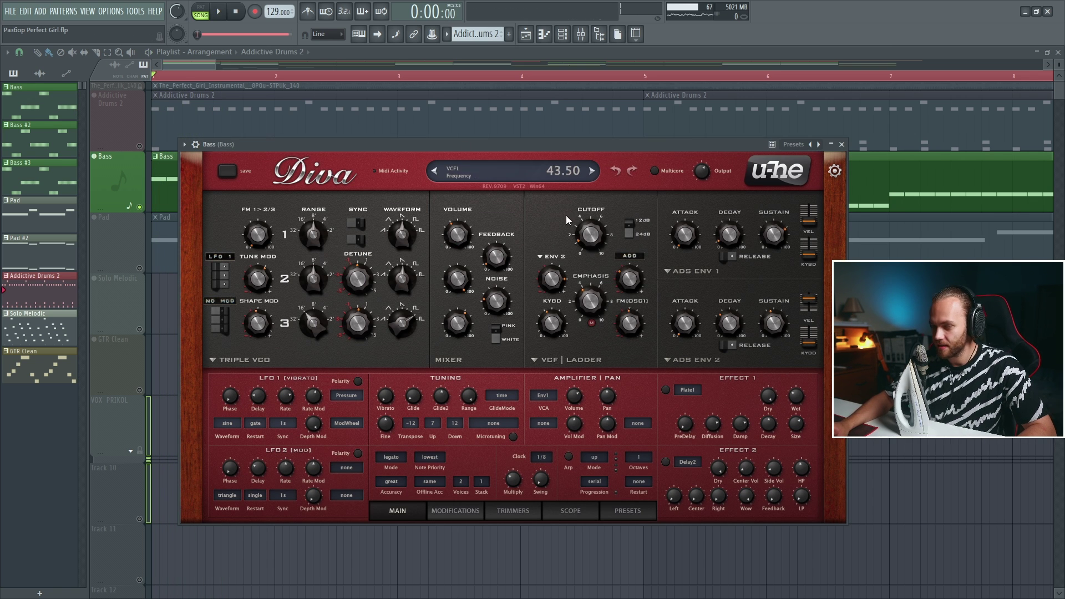
Step: Load the HS Bass Nine preset from Diva's 1 BASS folder and return to the synth's main page
left_click(570, 510)
left_click(628, 510)
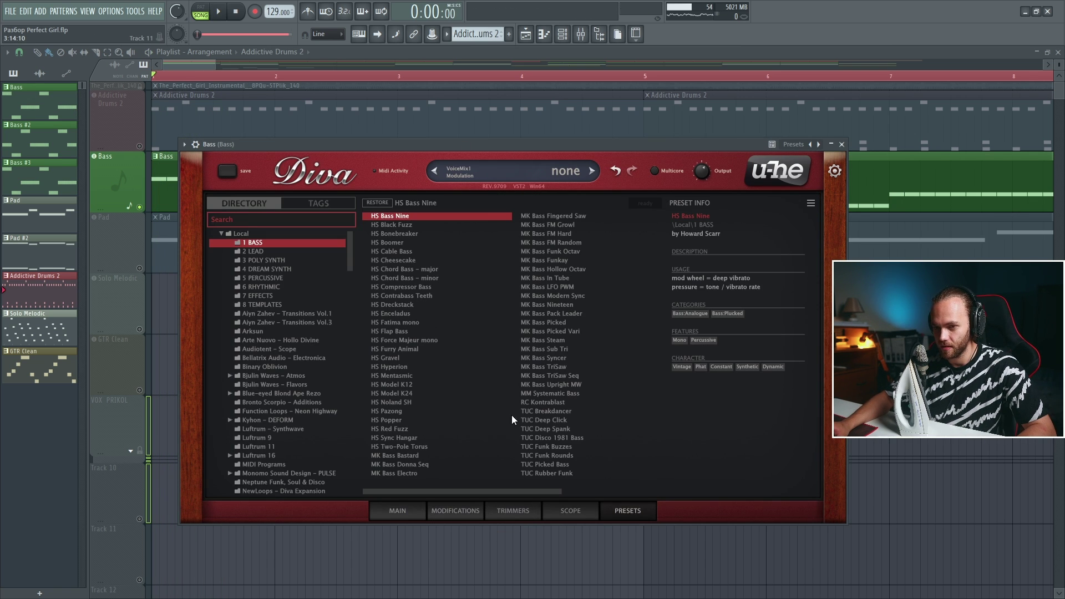
left_click(415, 217)
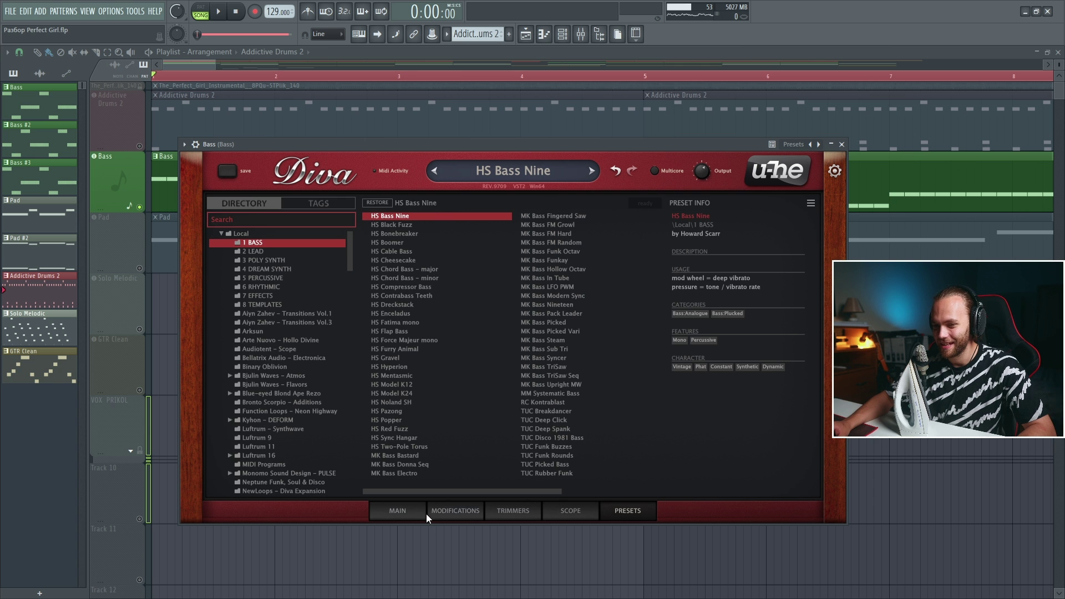
left_click(422, 512)
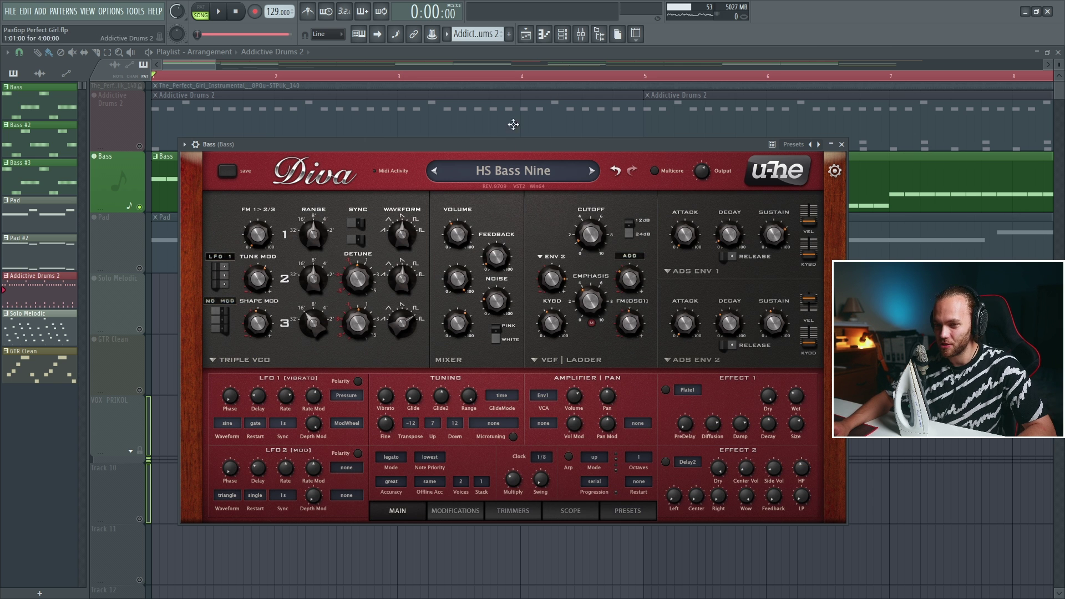
Step: Play the soloed bass line and sweep Diva's filter cutoff up and down, bringing it to 44.00
left_click_drag(519, 146, 505, 145)
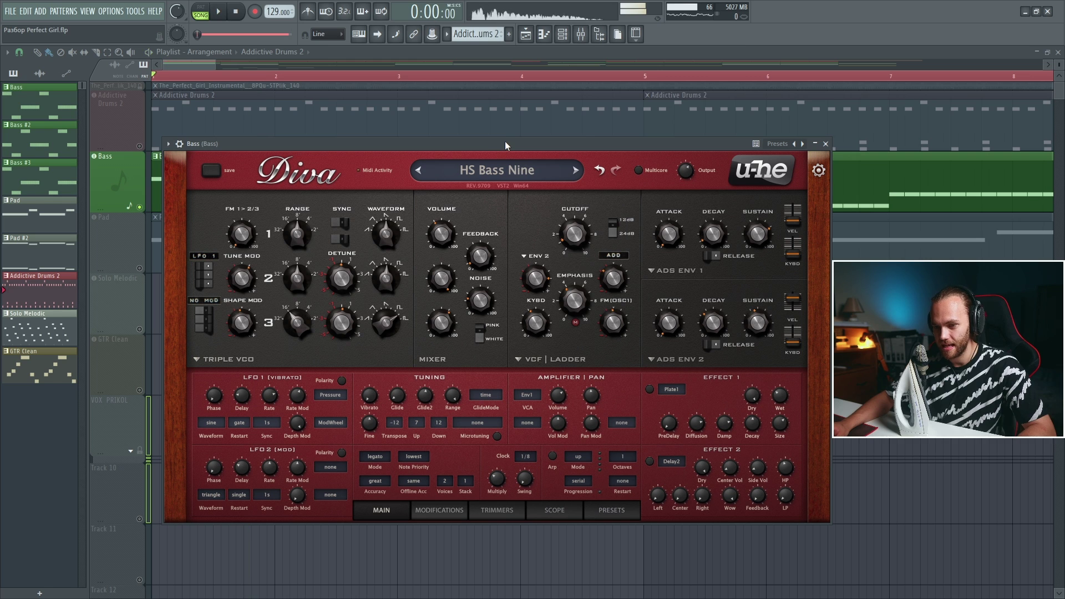
key("space")
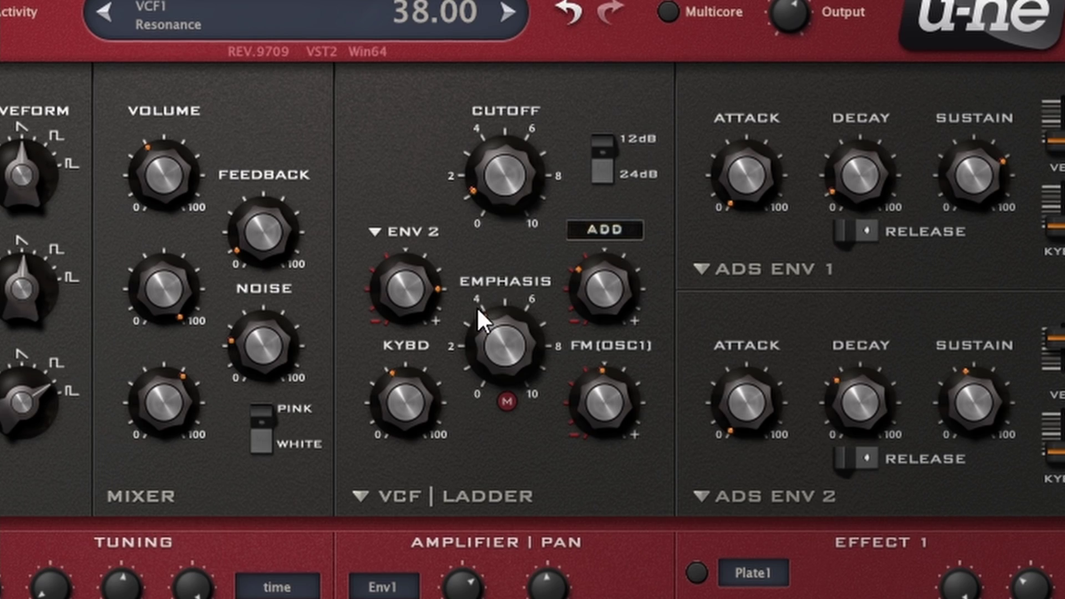
left_click_drag(567, 304, 602, 228)
left_click_drag(594, 108, 533, 292)
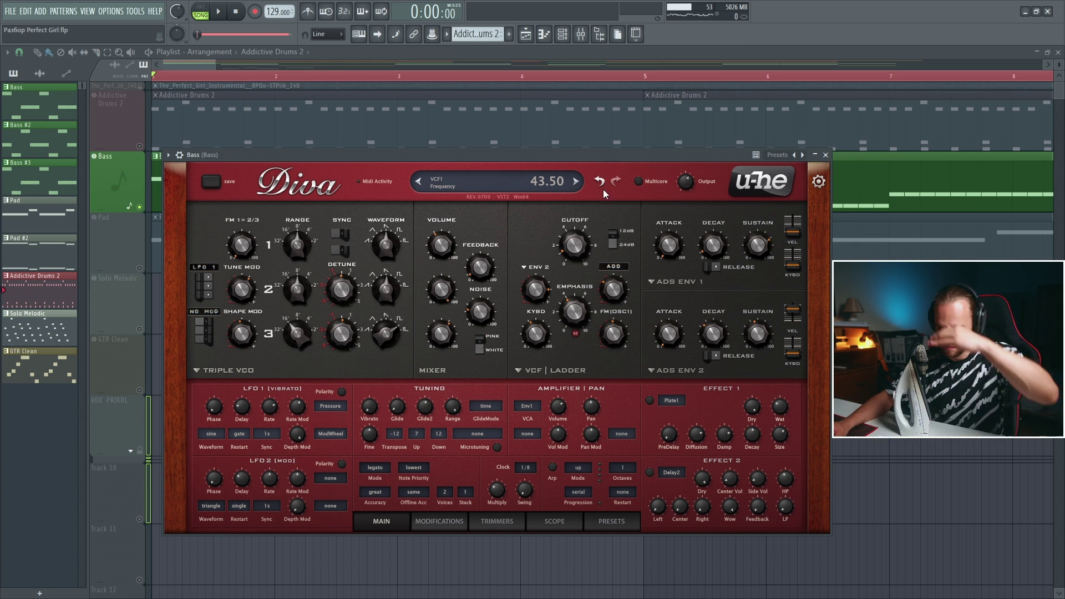
left_click_drag(606, 165, 598, 208)
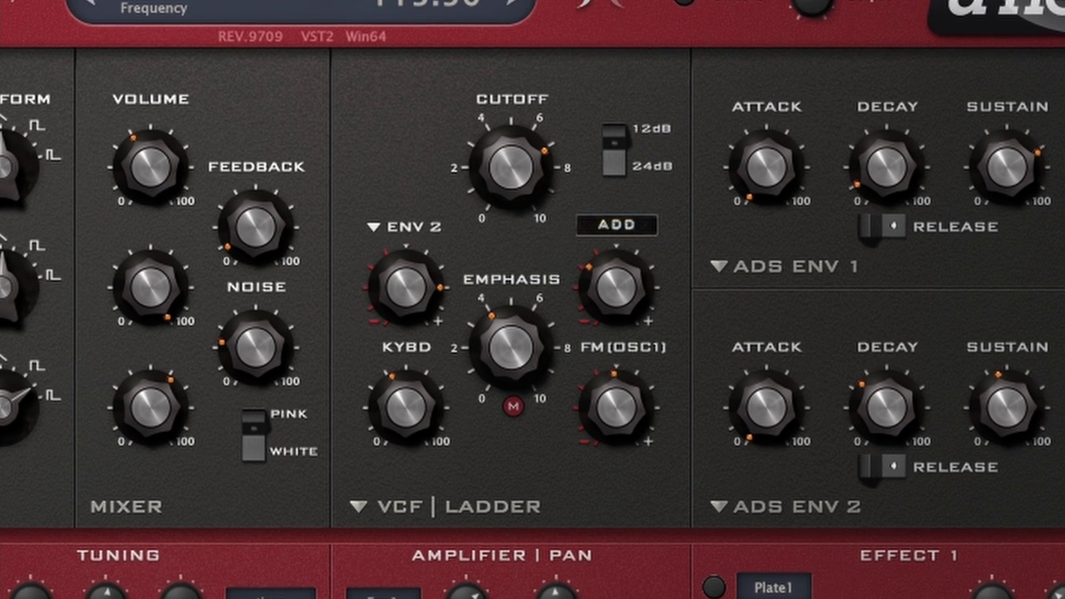
left_click_drag(588, 49, 579, 94)
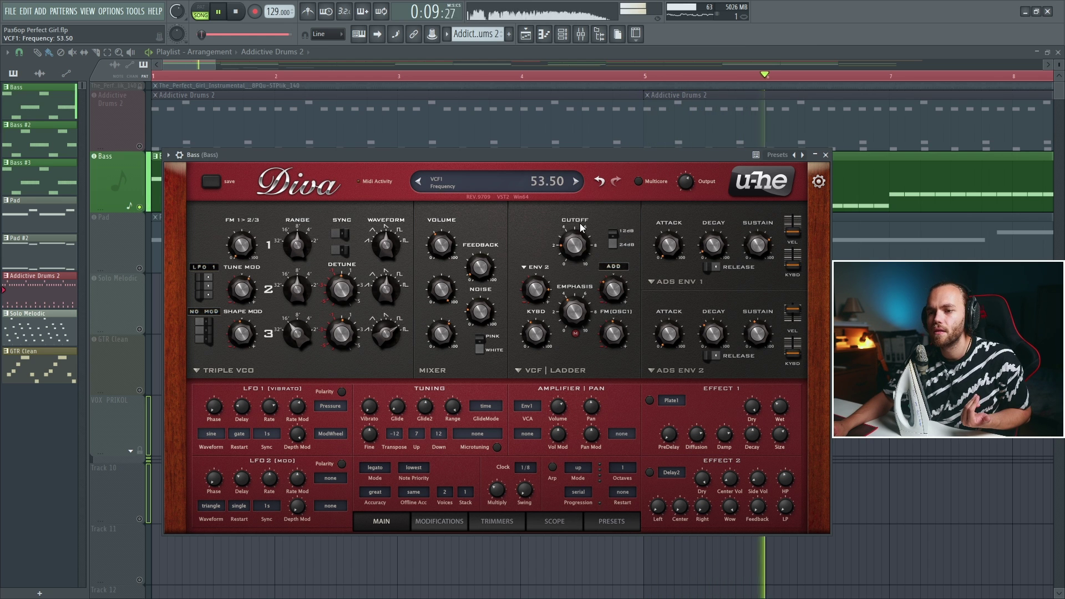
scroll(581, 237, "down", 2)
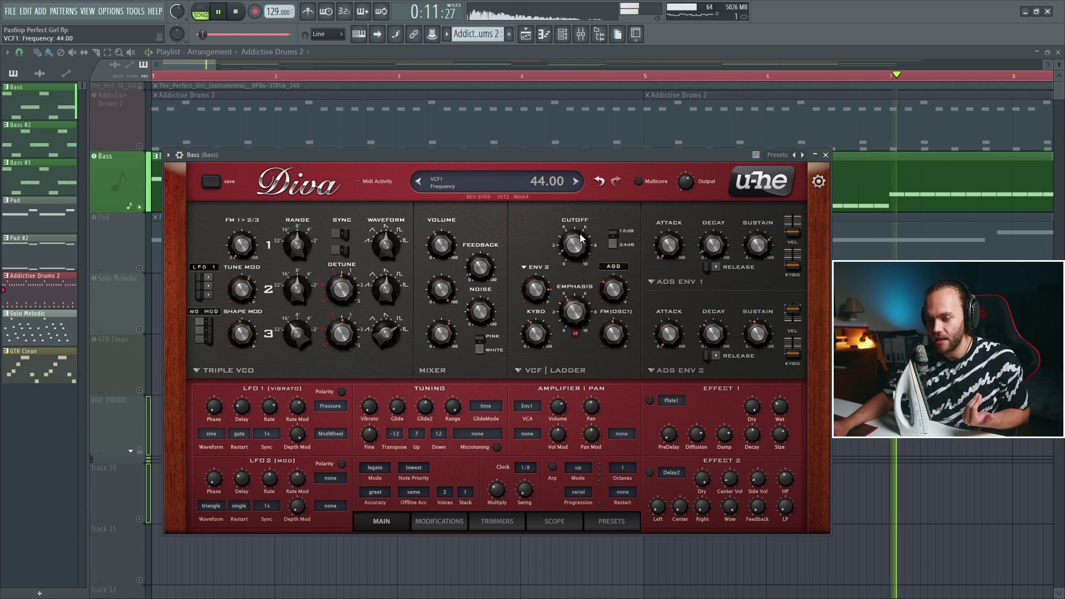
Step: Unmute the Addictive Drums 2 track alongside the bass and reopen the Bass channel's Diva synth from the channel rack
left_click(141, 144)
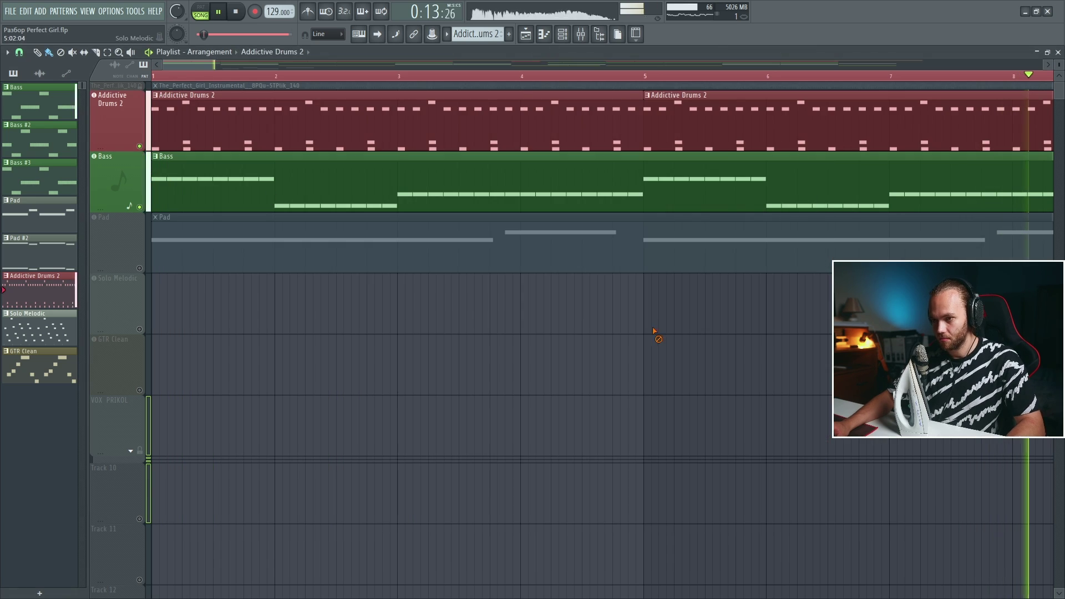
left_click(580, 34)
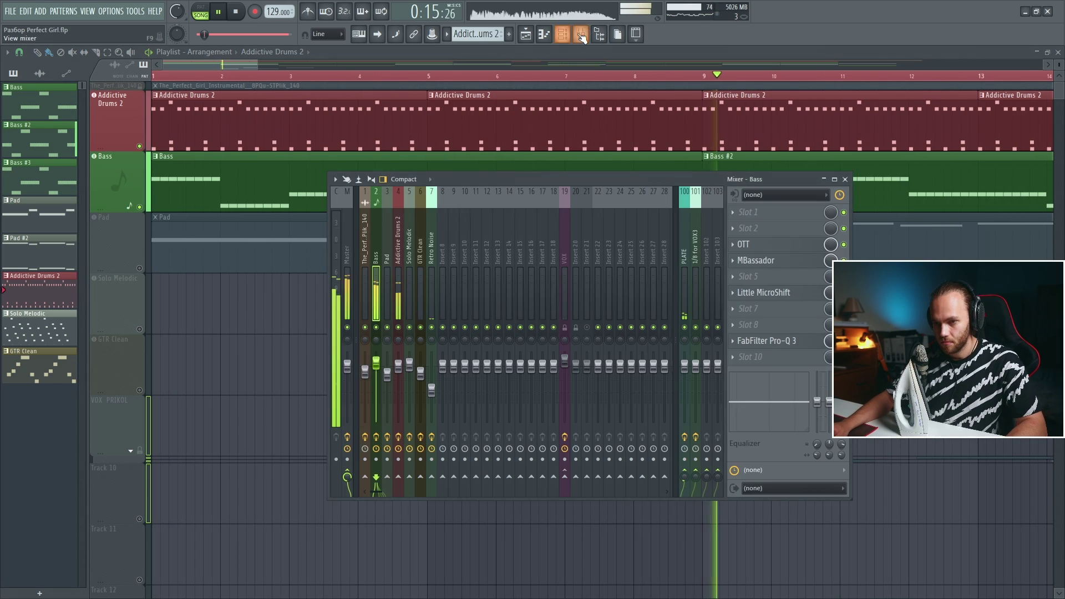
left_click(562, 34)
left_click(461, 239)
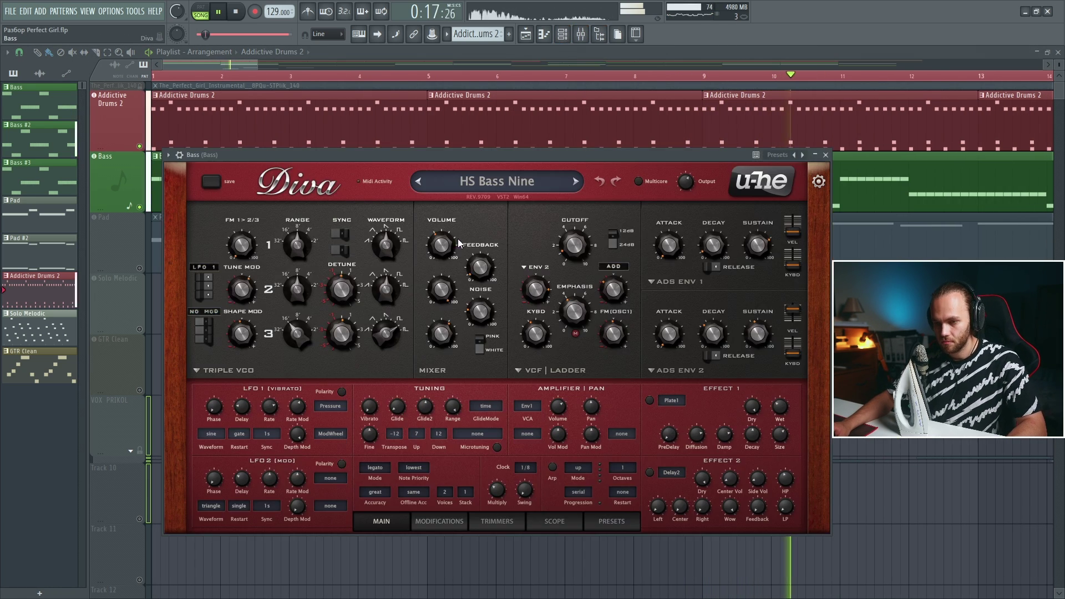
Step: Set the bass filter cutoff to 51.00 while the drums play, then stop playback and close the synth
left_click_drag(565, 304, 583, 242)
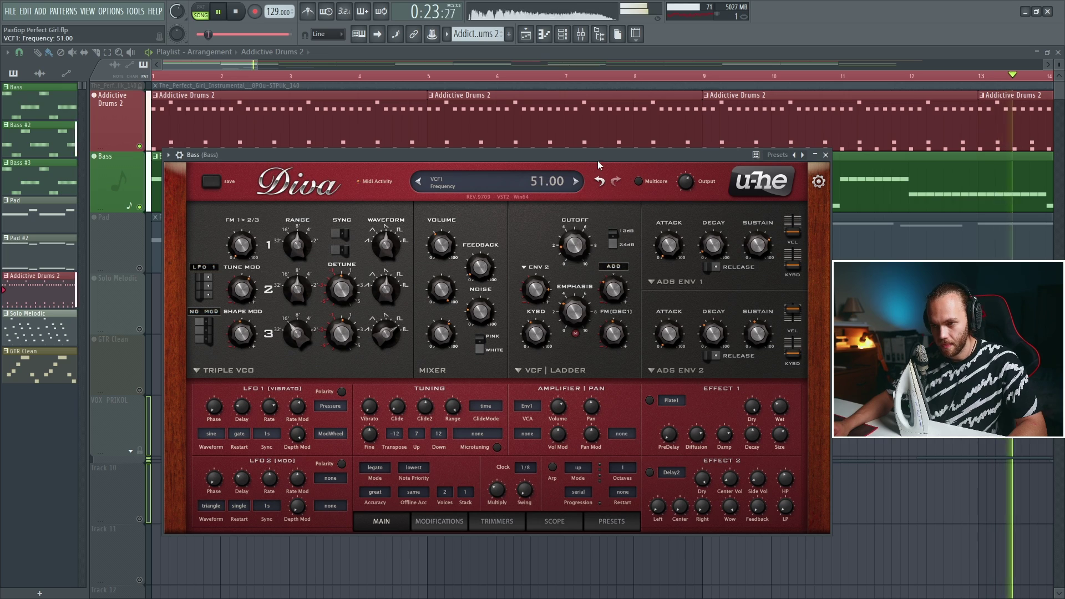
key("space")
key("Escape")
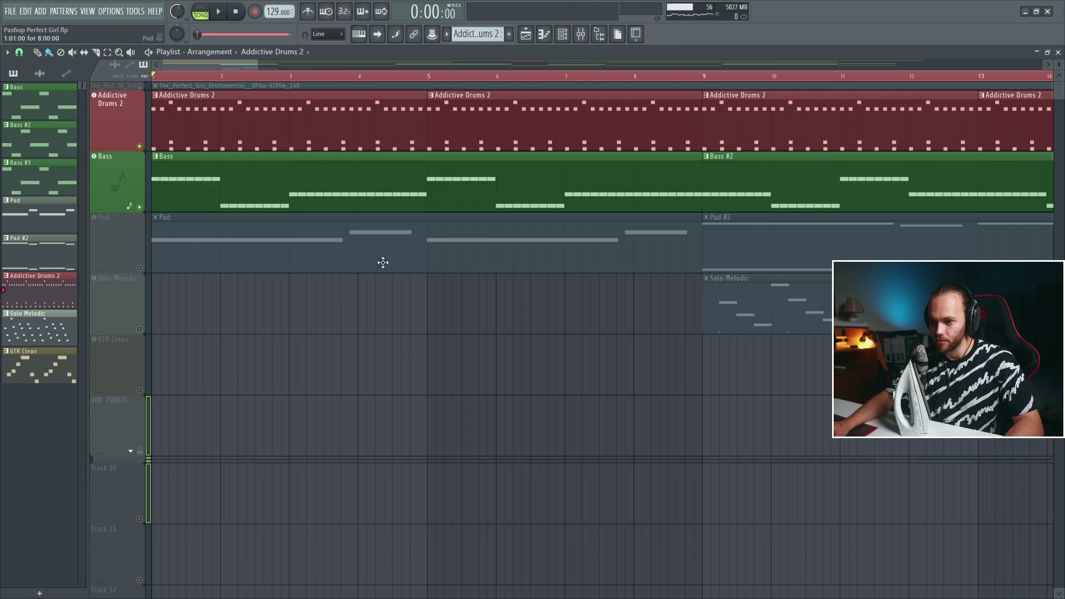
Step: Examine the first Bass clip's notes in the piano roll, then return to the playlist and view the Bass clips across the arrangement
scroll(277, 233, "up", 2)
double_click(178, 209)
scroll(224, 286, "up", 2)
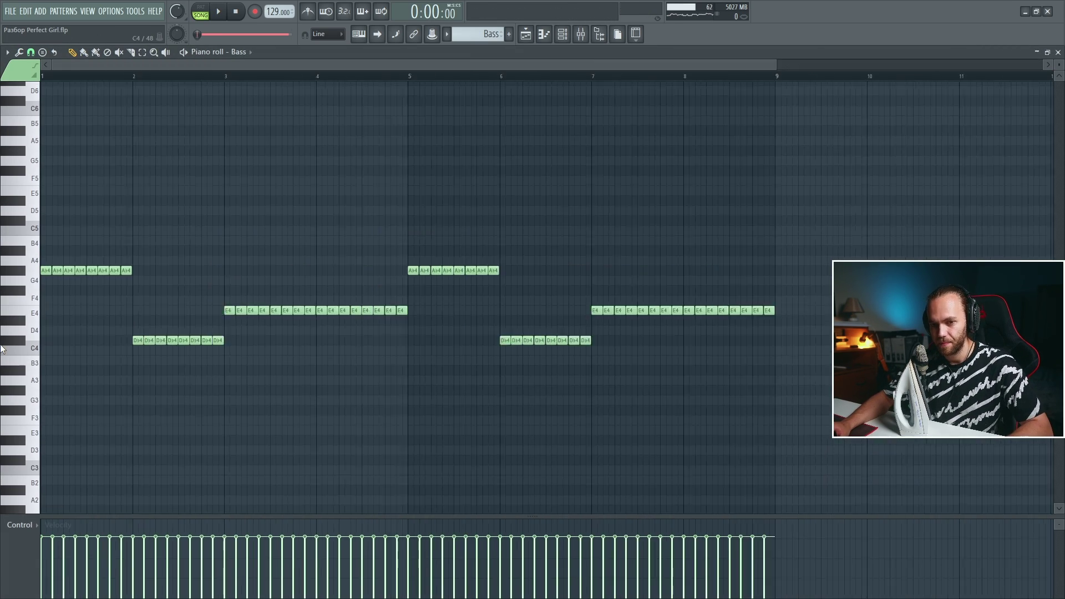
scroll(224, 285, "up", 3)
scroll(29, 279, "down", 2)
scroll(29, 279, "down", 2)
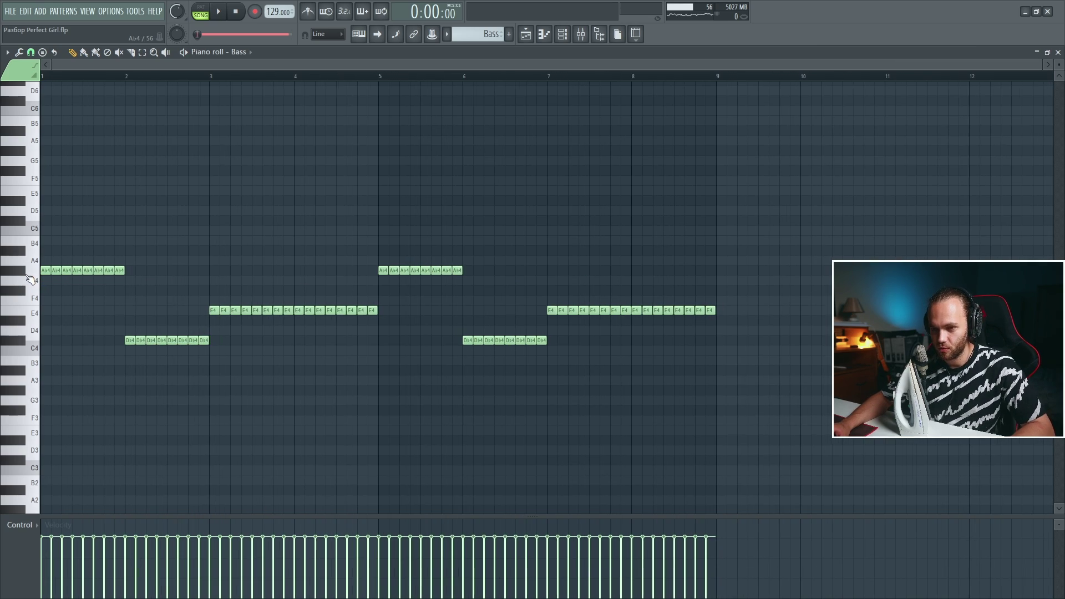
key("Escape")
key("Escape")
scroll(440, 288, "down", 2)
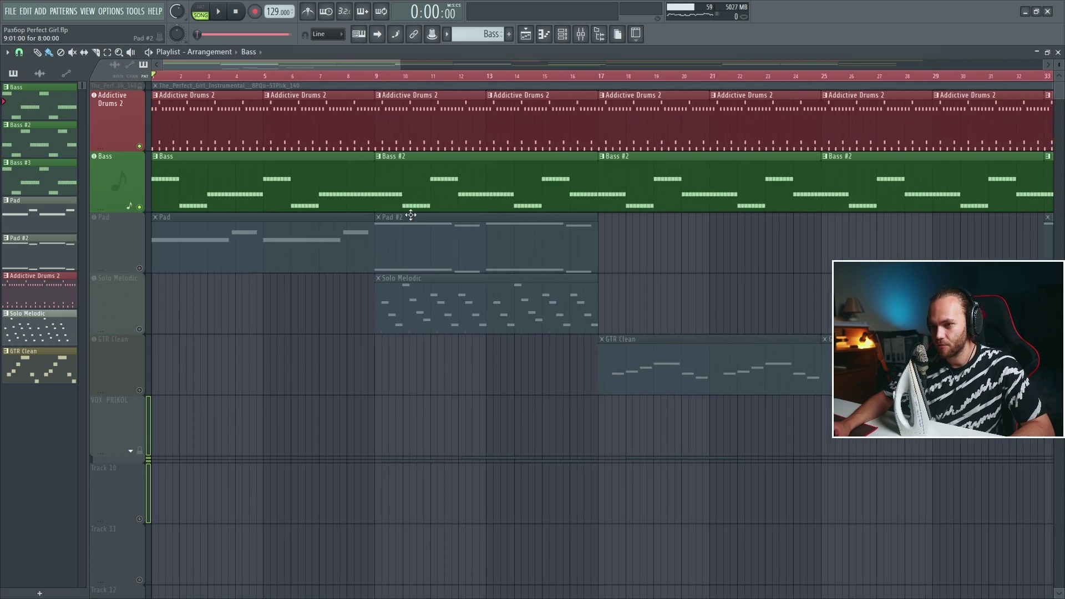
Step: Reopen the Bass pattern's piano roll and highlight its A♭4, D♭4 and E4 note groups across bars 1 to 4
scroll(777, 297, "up", 2)
double_click(232, 196)
scroll(228, 292, "left", 2)
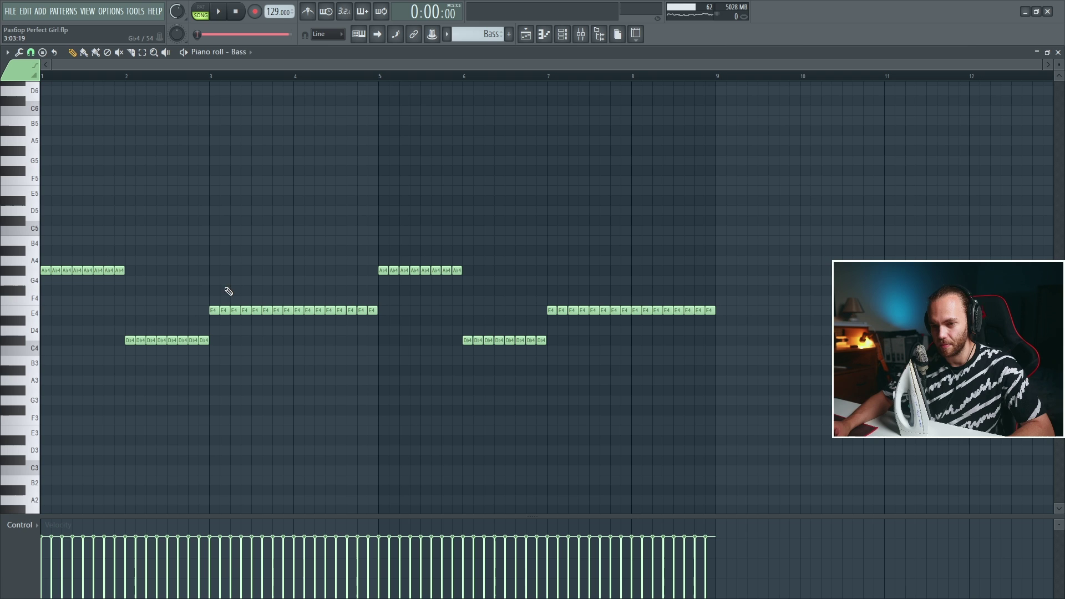
scroll(20, 270, "up", 2)
left_click_drag(235, 245, 46, 320)
left_click_drag(374, 296, 701, 317)
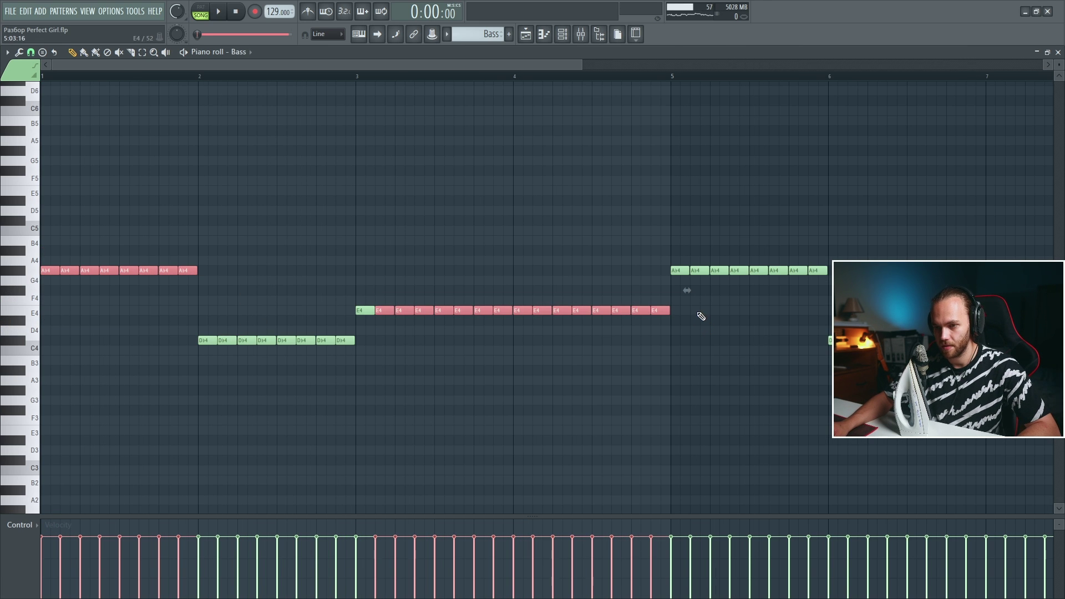
left_click_drag(266, 254, 42, 286)
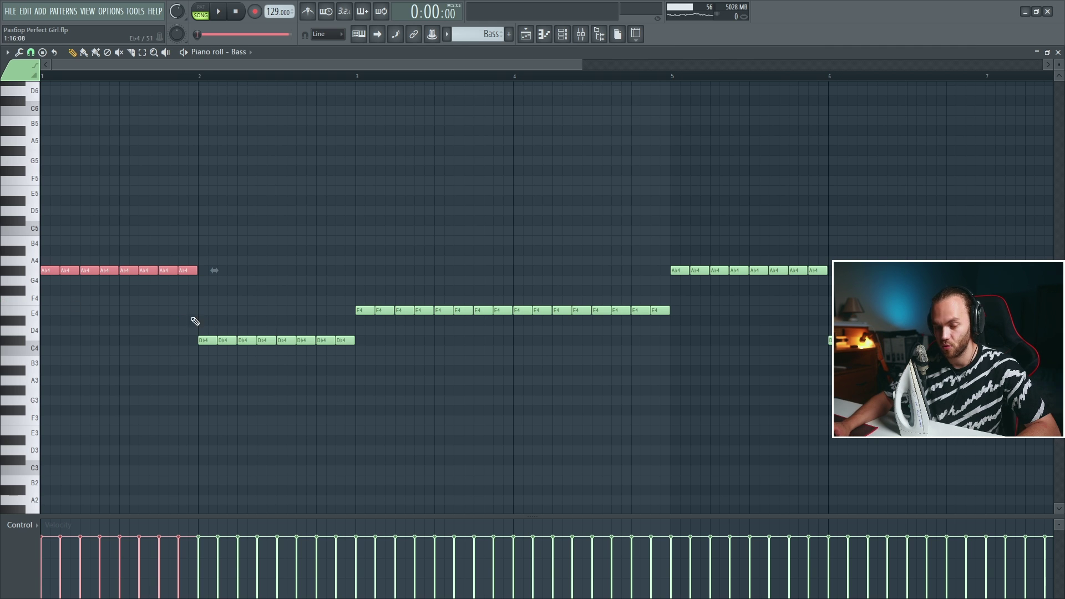
left_click_drag(197, 334, 394, 351)
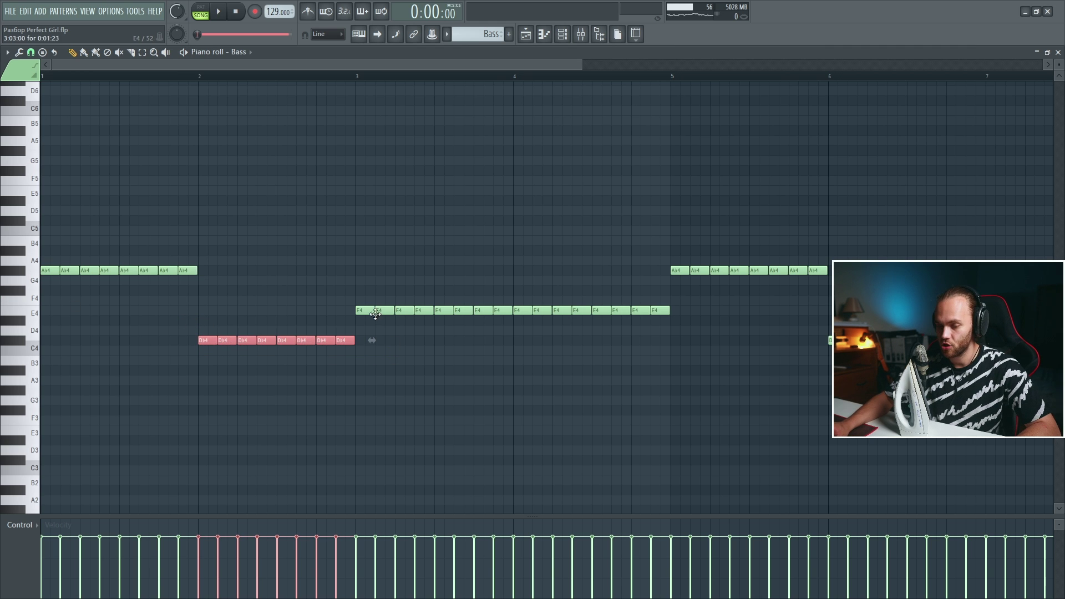
left_click_drag(353, 298, 731, 321)
Step: Highlight the repeated A♭4, D♭4 and E4 note groups in turn from bar 5 onward of the Bass pattern
scroll(685, 309, "down", 2)
left_click_drag(493, 255, 664, 282)
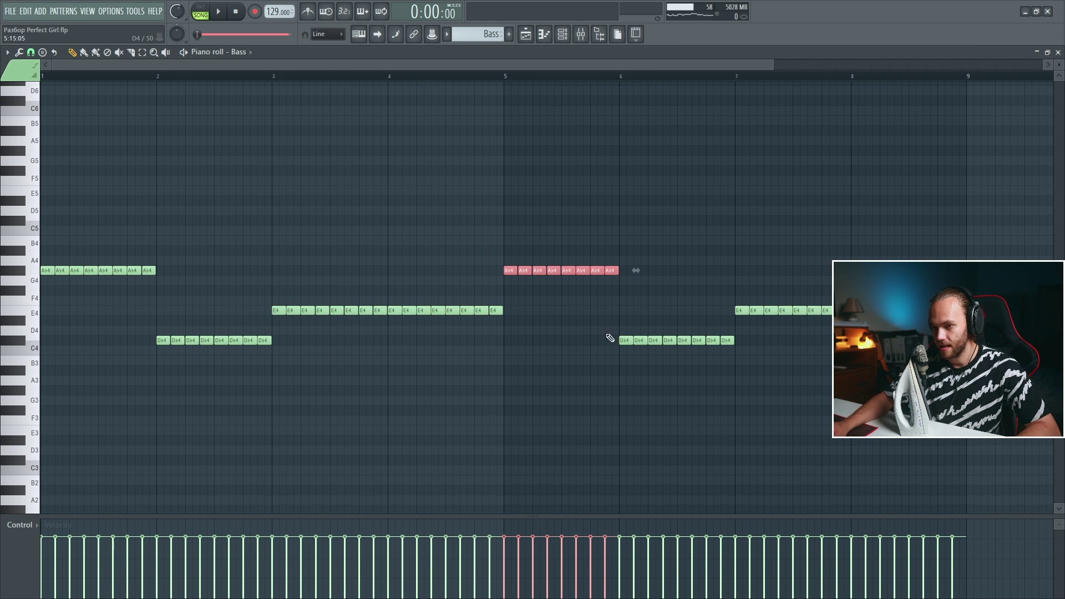
left_click_drag(610, 338, 802, 375)
left_click_drag(725, 290, 840, 333)
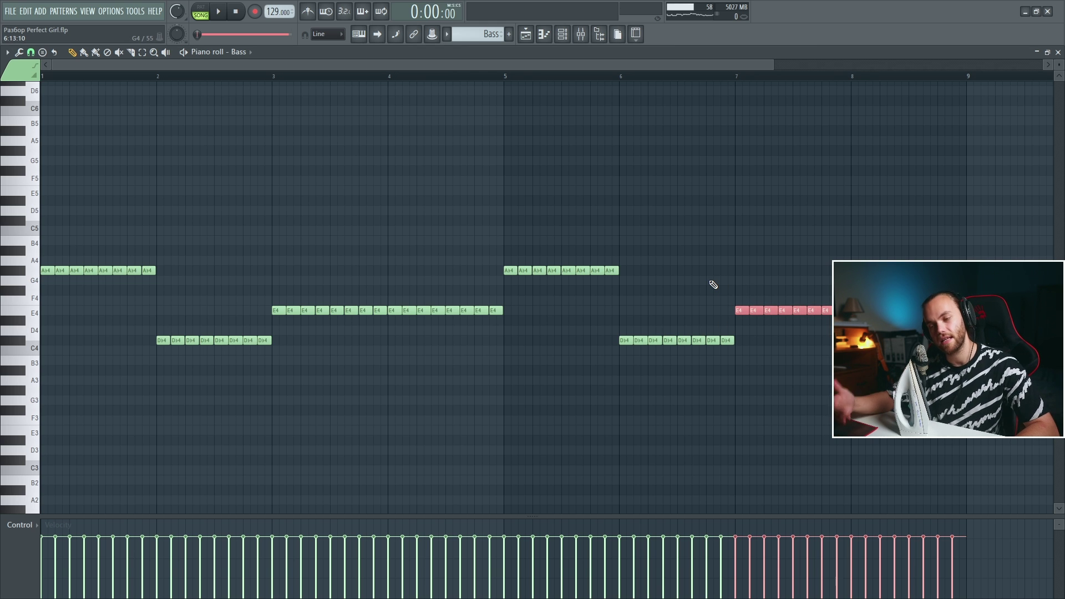
Step: Open the Bass #2 clip from the playlist and highlight its successive note groups to examine their order
key("F5")
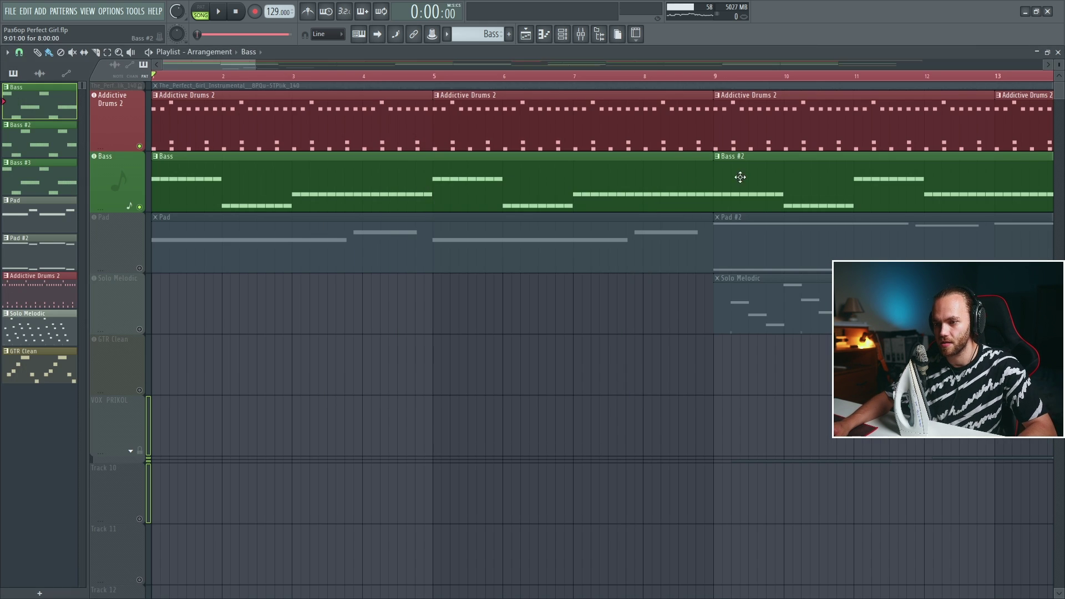
double_click(740, 177)
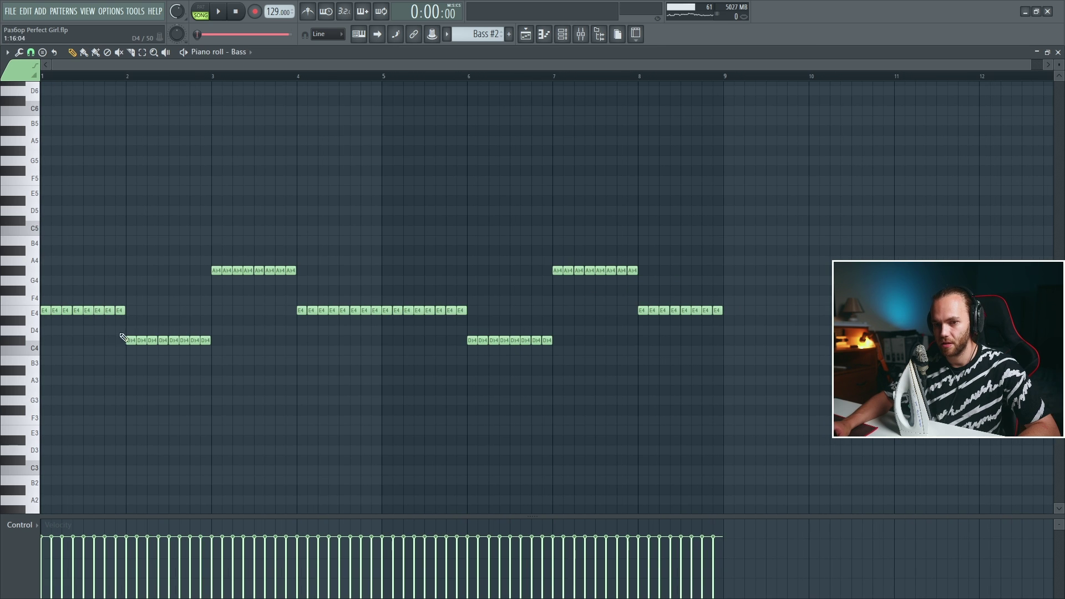
left_click_drag(177, 305, 213, 348)
left_click_drag(173, 216, 299, 278)
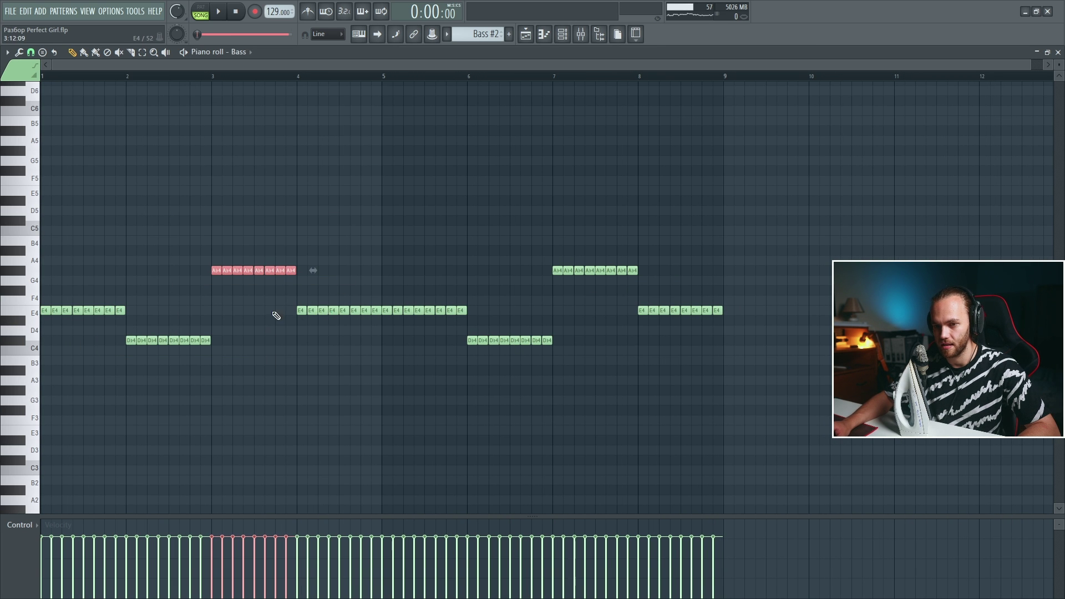
left_click_drag(276, 311, 536, 326)
left_click_drag(442, 334, 555, 348)
left_click_drag(541, 250, 545, 258)
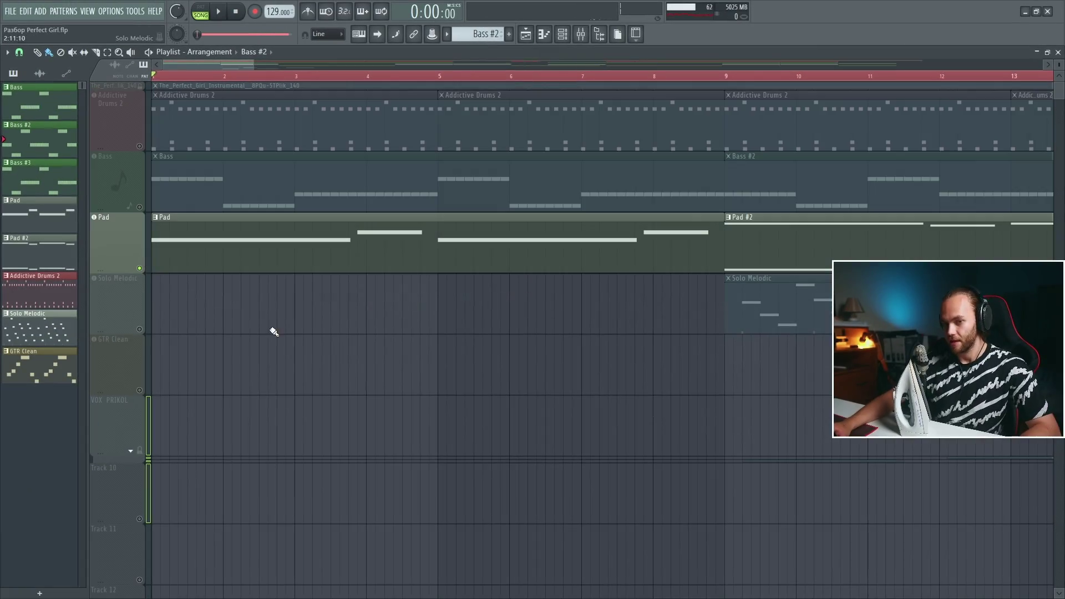
Step: Audition the soloed Pad track, view its Diva synth and preset from the channel rack, then stop and close the window
key("space")
left_click(563, 34)
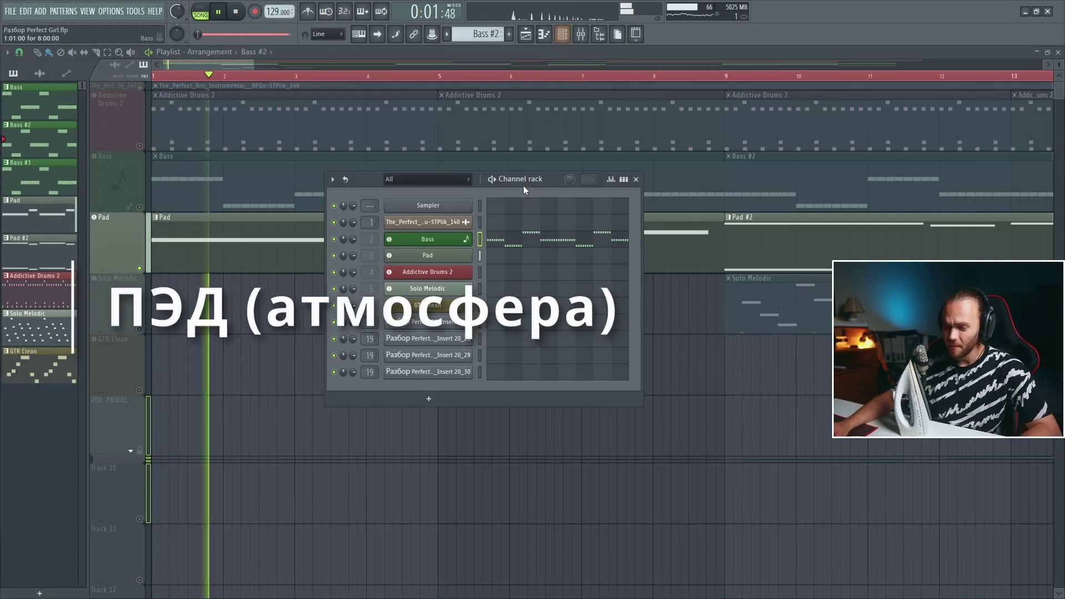
left_click(464, 258)
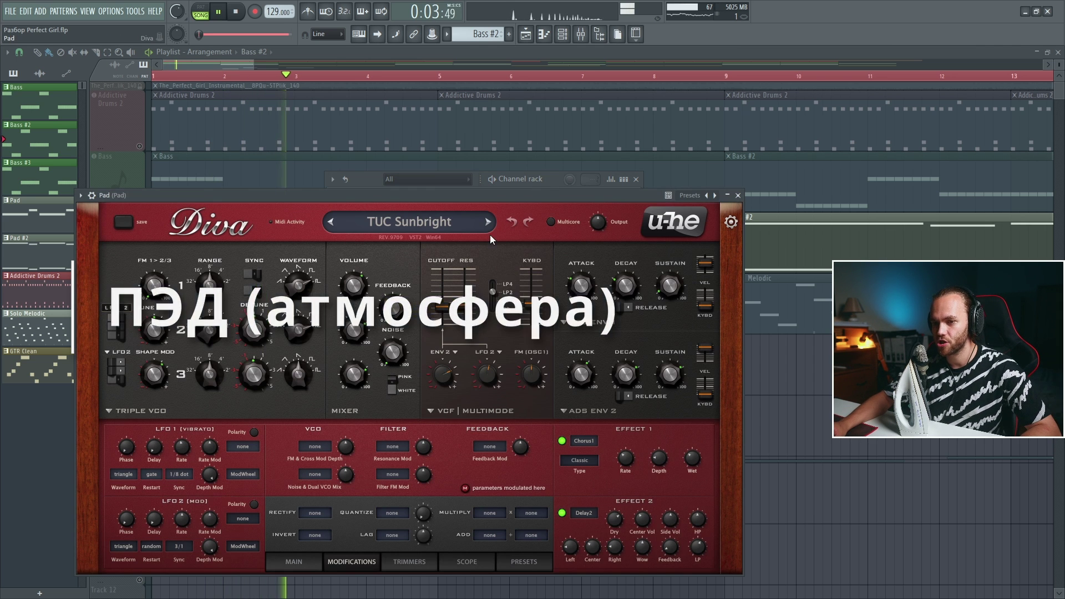
key("space")
left_click_drag(578, 234, 601, 185)
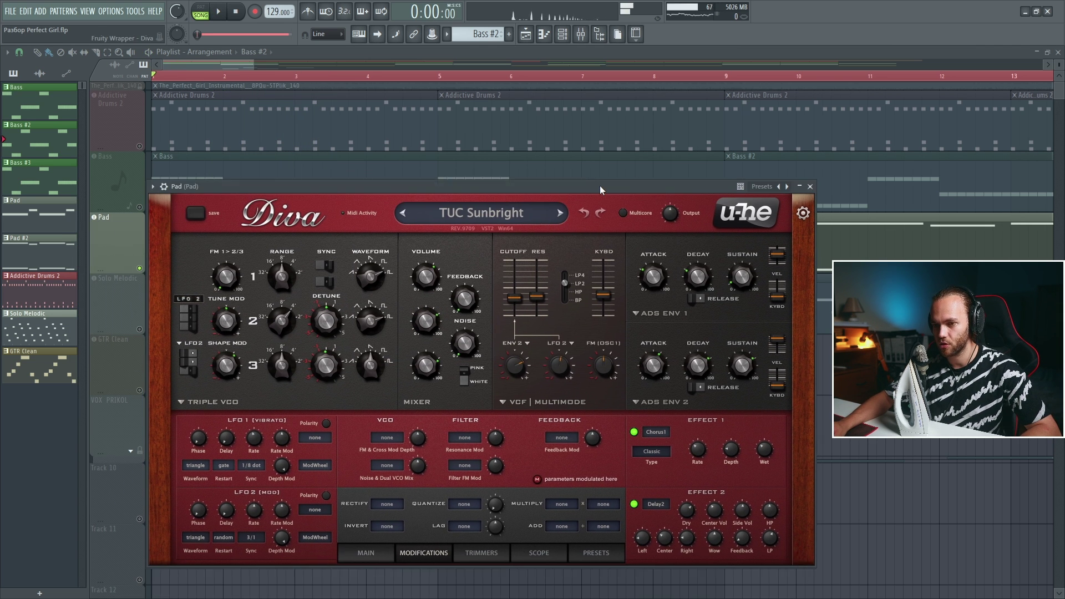
key("Escape")
Step: Open ValhallaDelay on the Pad's mixer insert, lower its mix to 32.8% while the pad plays, and close the effect
left_click(581, 33)
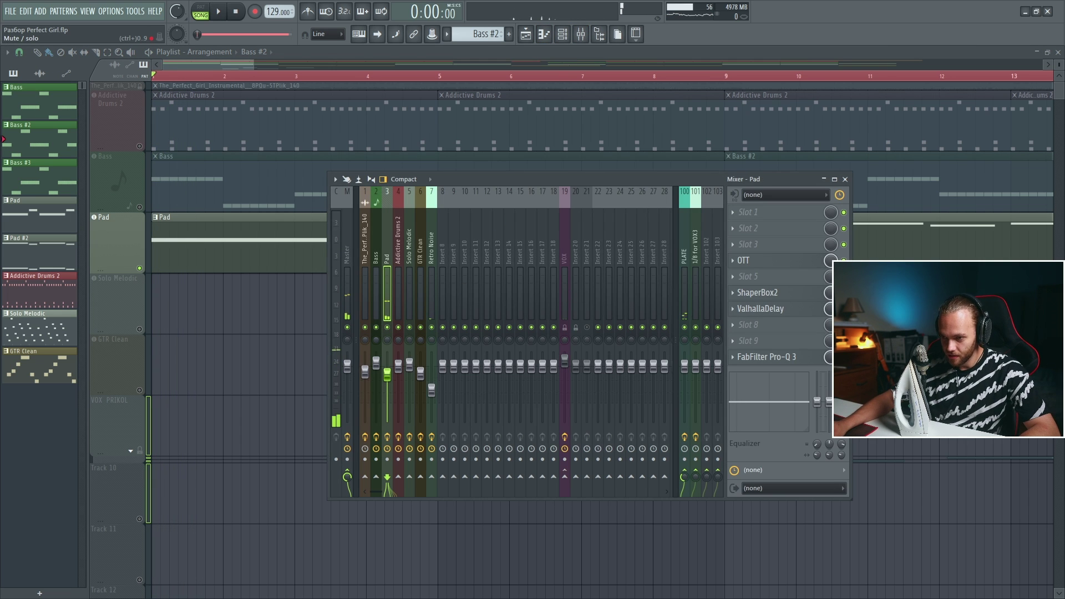
left_click(760, 309)
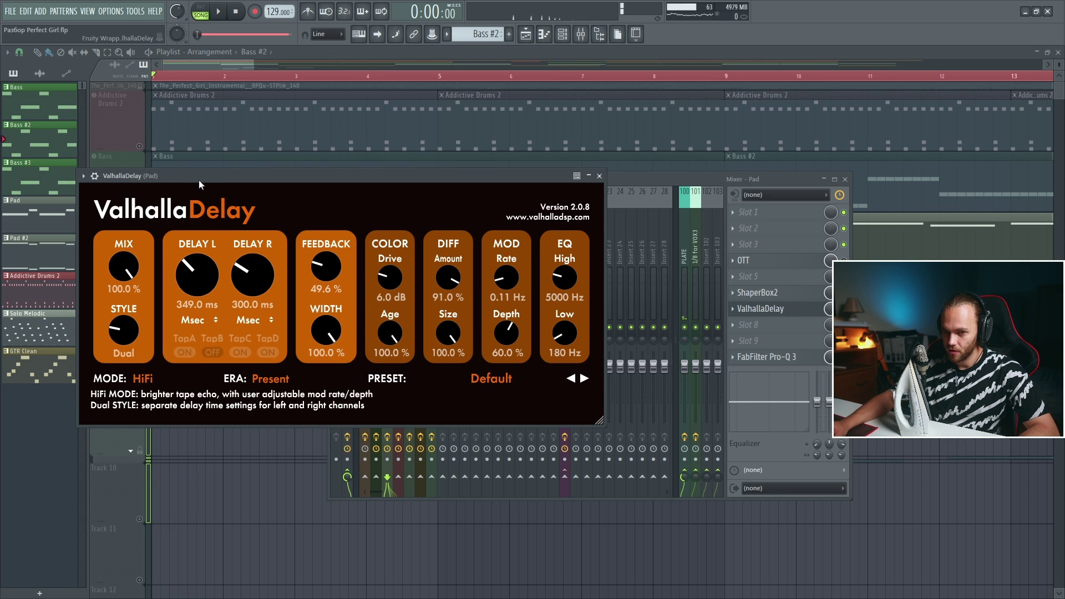
key("space")
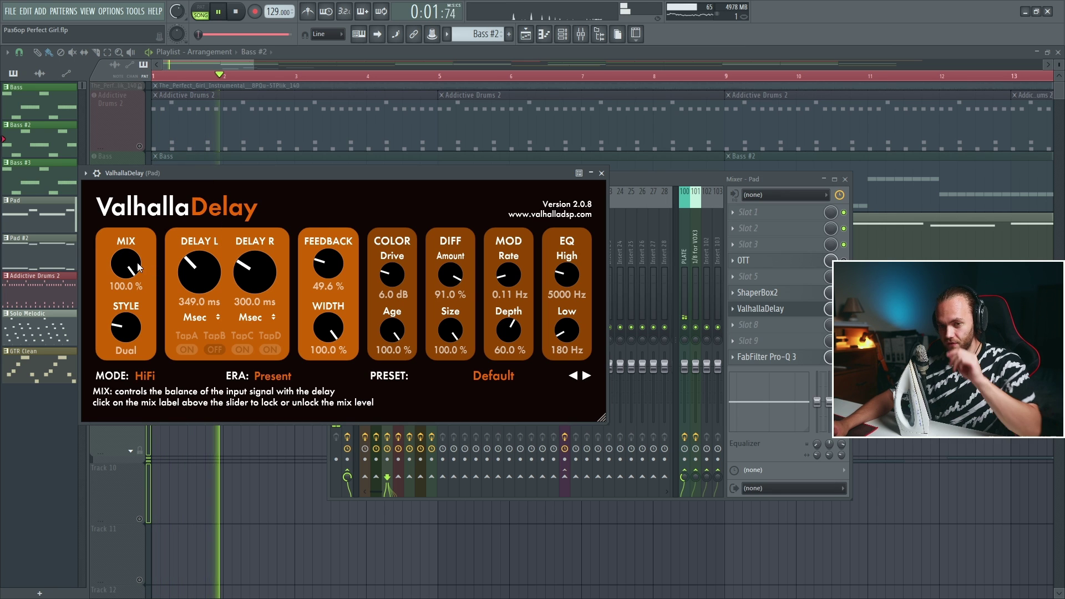
left_click_drag(138, 262, 152, 334)
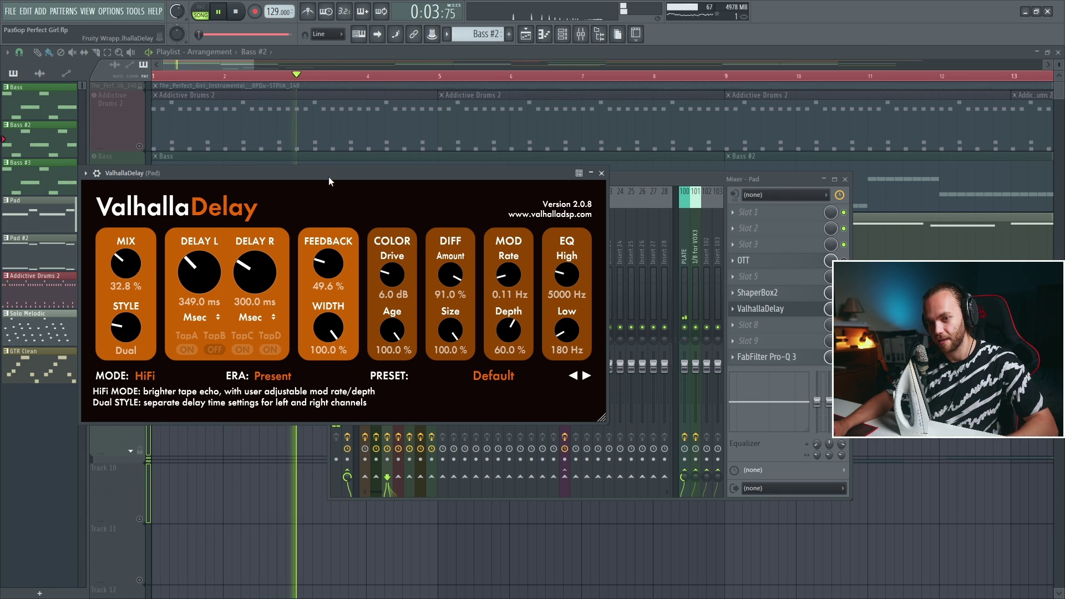
left_click(601, 173)
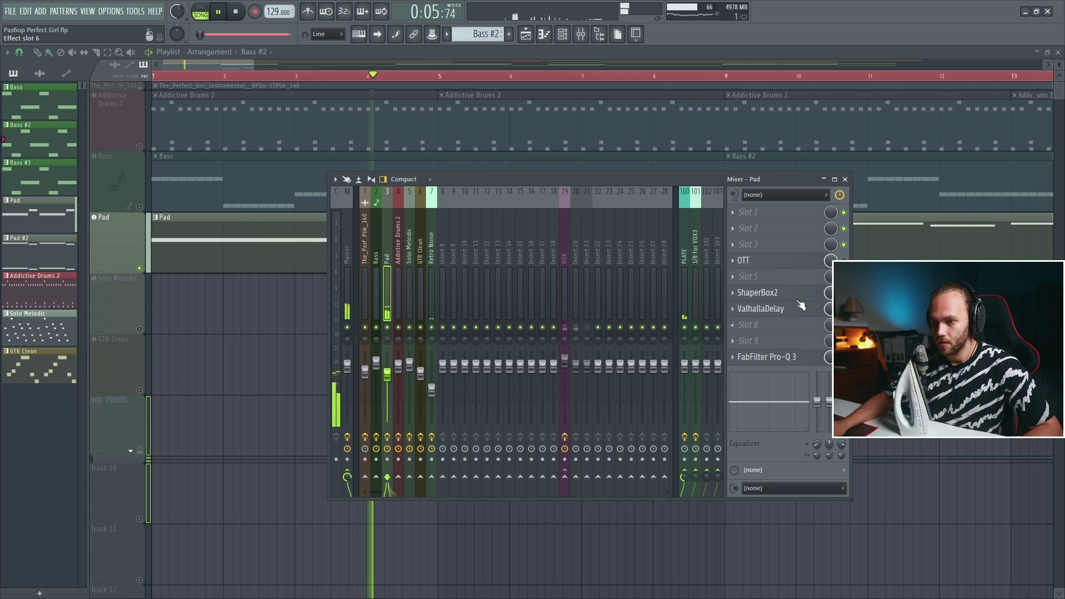
Step: Open the OTT compressor on the Pad insert, examine its settings, and close both it and the mixer
left_click(755, 260)
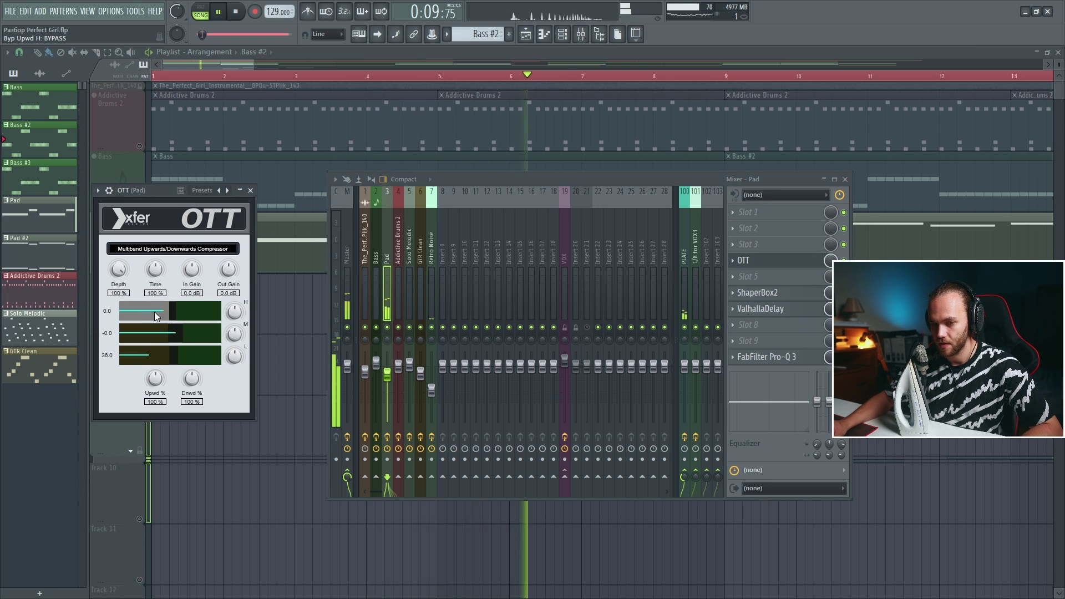
left_click(251, 190)
key("F9")
Step: Stop playback, unmute the Bass and Addictive Drums 2 tracks alongside the Pad, and audition the three parts together
key("space")
left_click(139, 207)
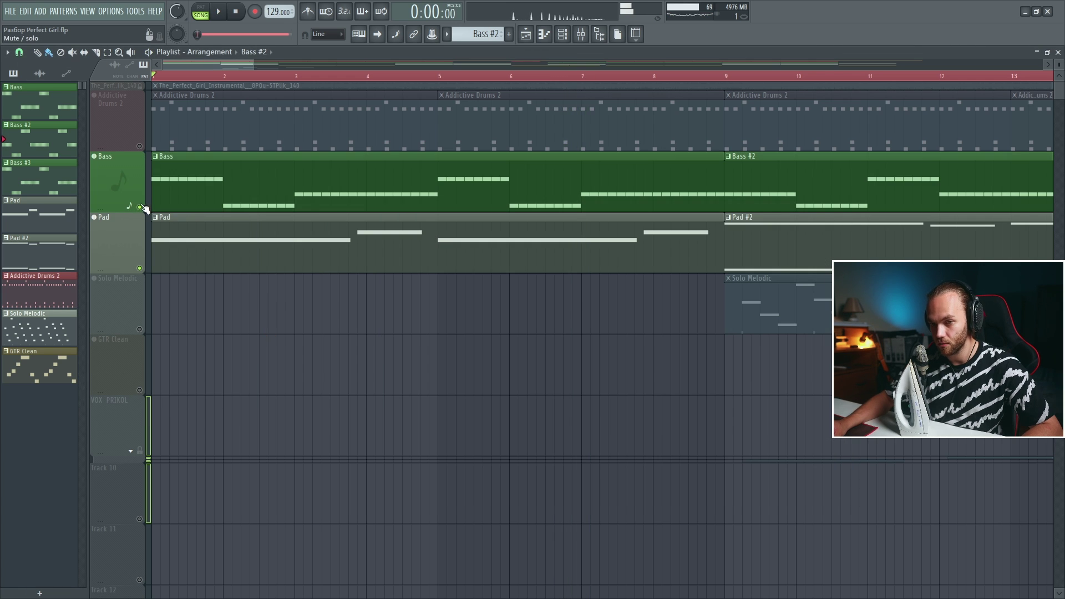
left_click(140, 146)
key("space")
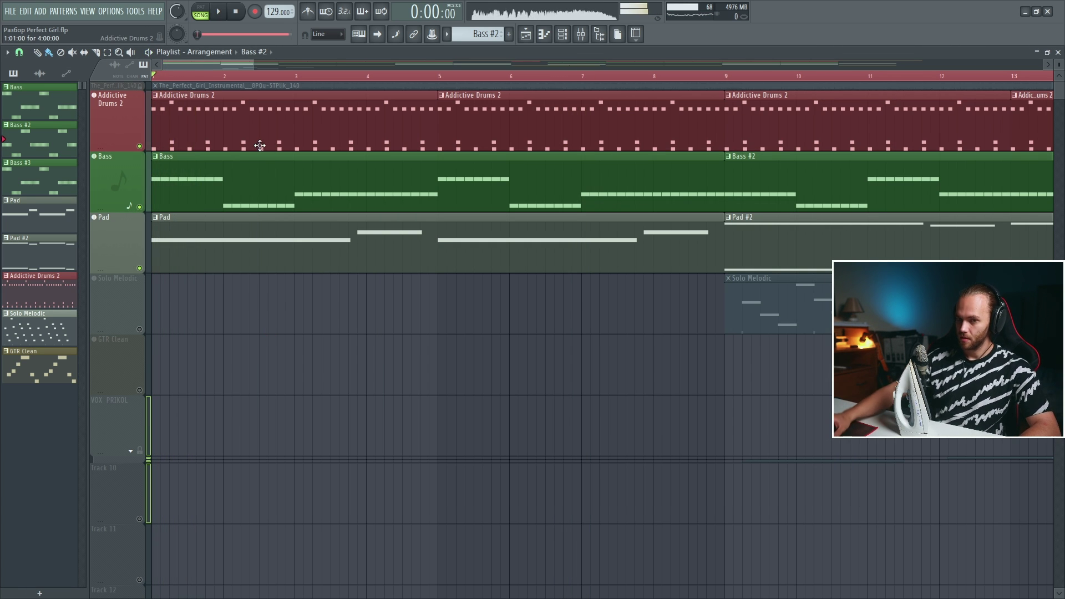
Step: Stop playback, open the first Pad pattern in the piano roll, and examine its sustained notes by marking them one after another
key("space")
double_click(270, 230)
scroll(166, 250, "up", 4)
left_click(87, 270)
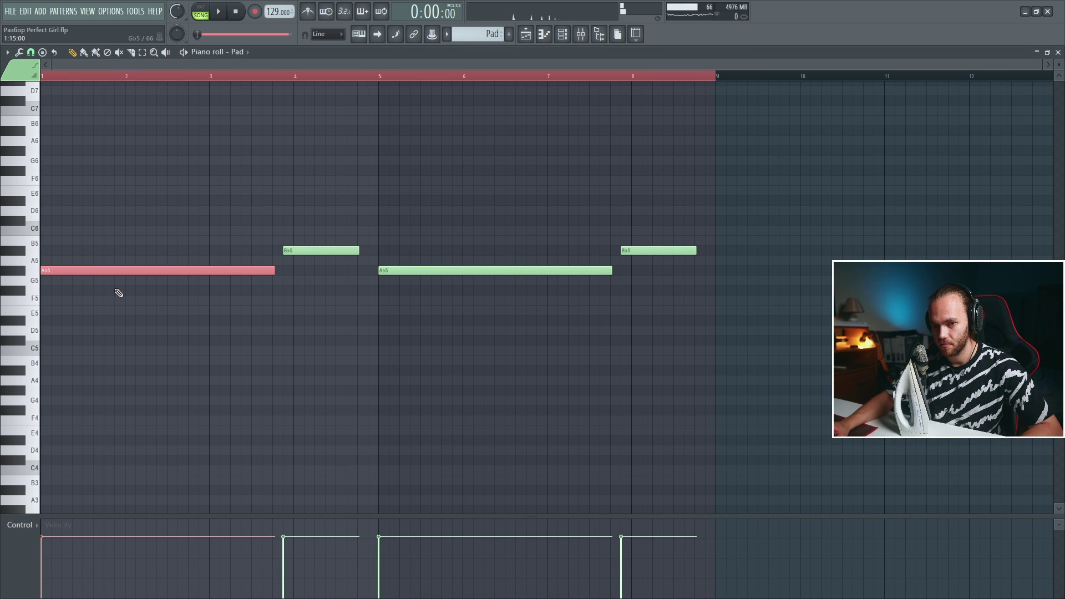
left_click_drag(78, 245, 217, 340)
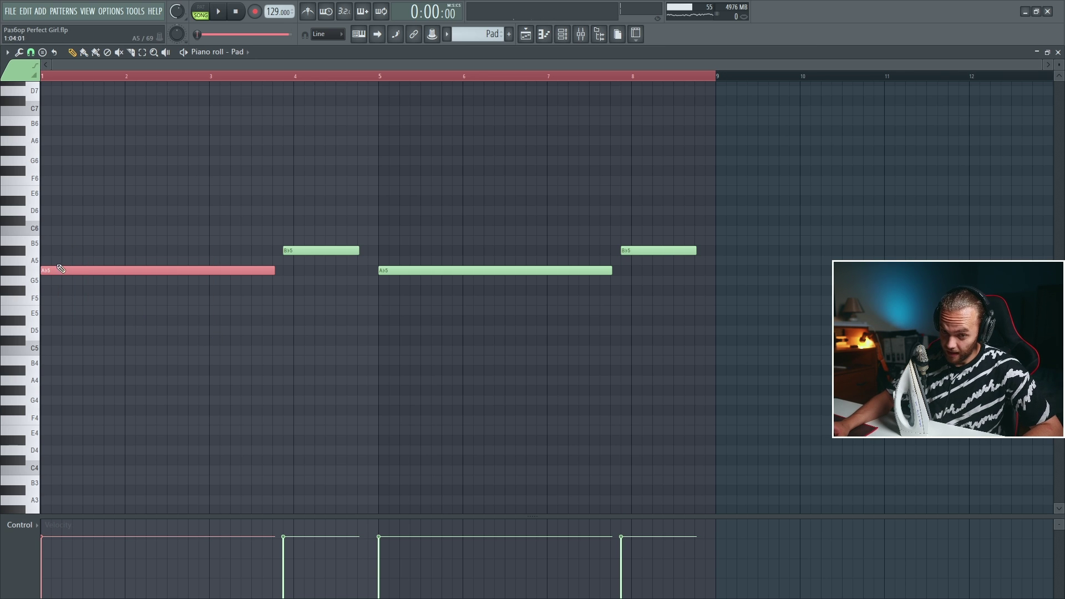
left_click_drag(323, 211, 318, 318)
left_click_drag(464, 195, 516, 316)
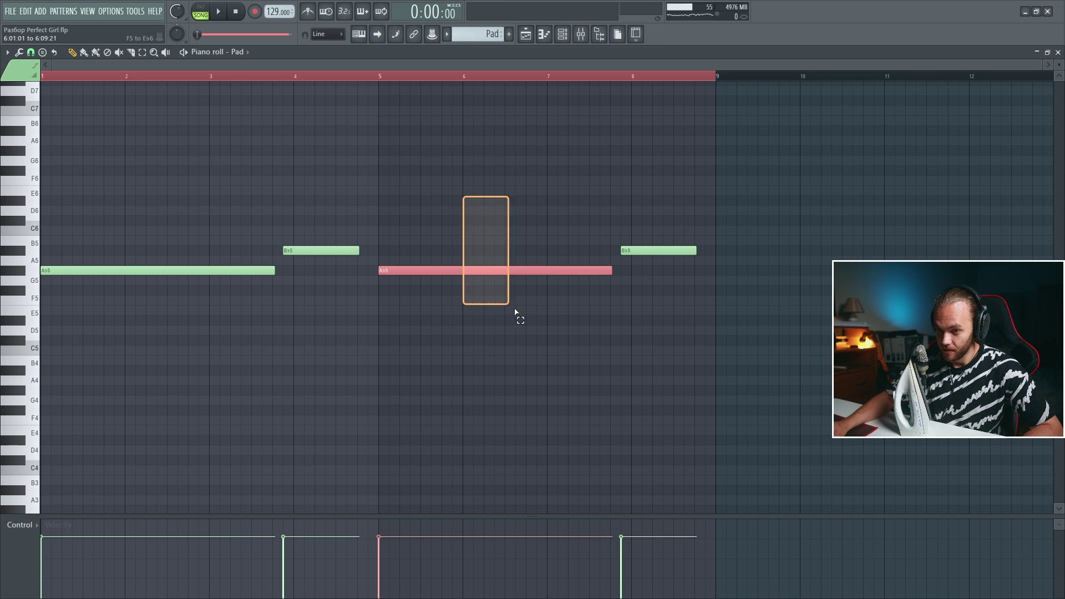
left_click_drag(671, 126, 713, 328)
left_click(291, 252)
left_click_drag(176, 205, 231, 346)
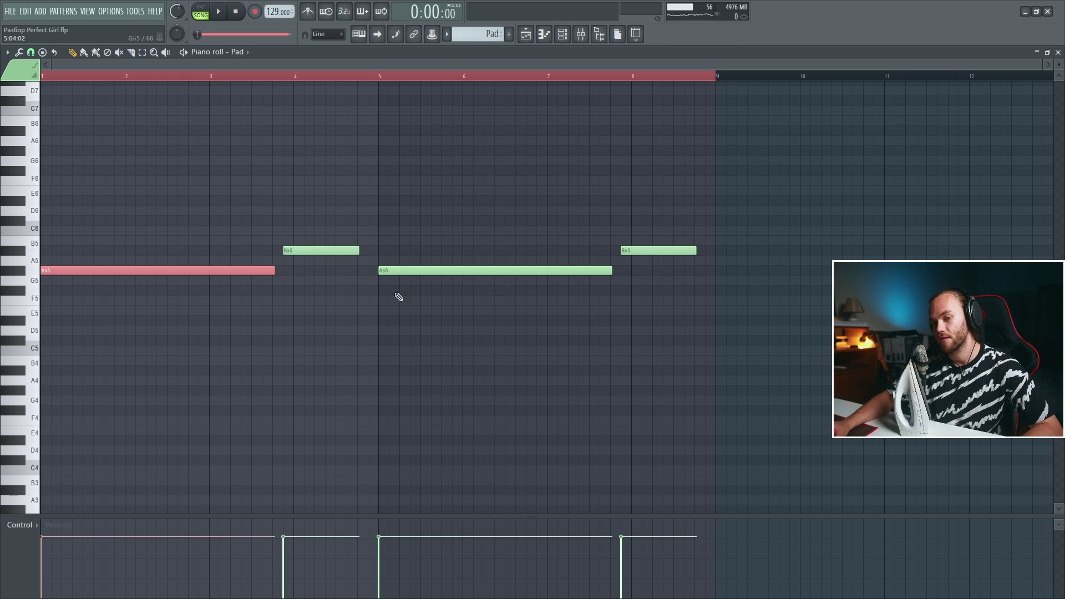
left_click_drag(519, 265, 164, 320)
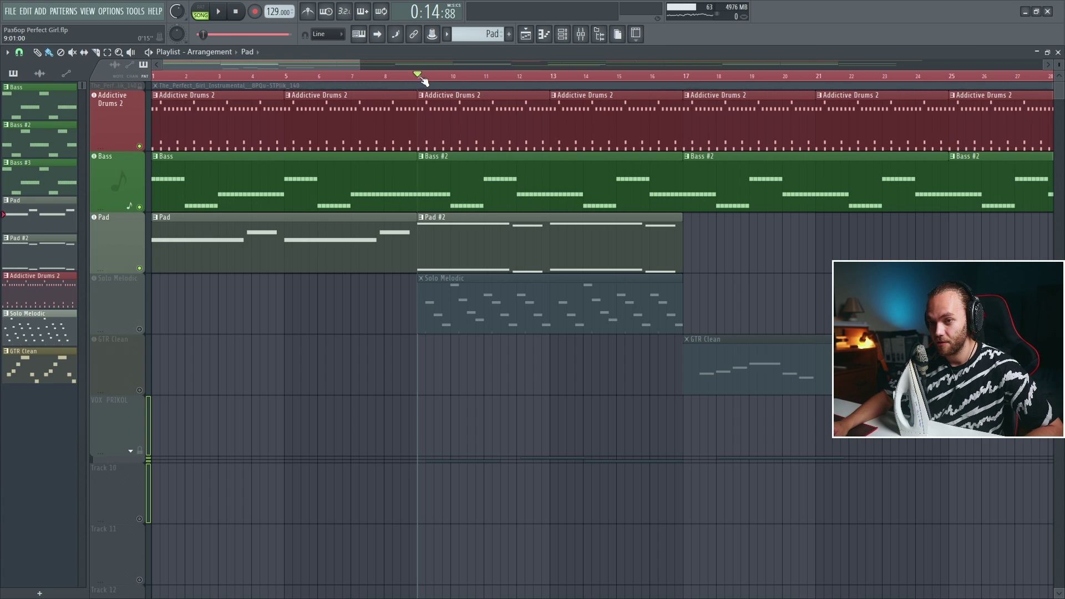
Step: Audition the arrangement from bar 9, examine the Pad #2 pattern's two octave layers in the piano roll, and return to the playlist
key("space")
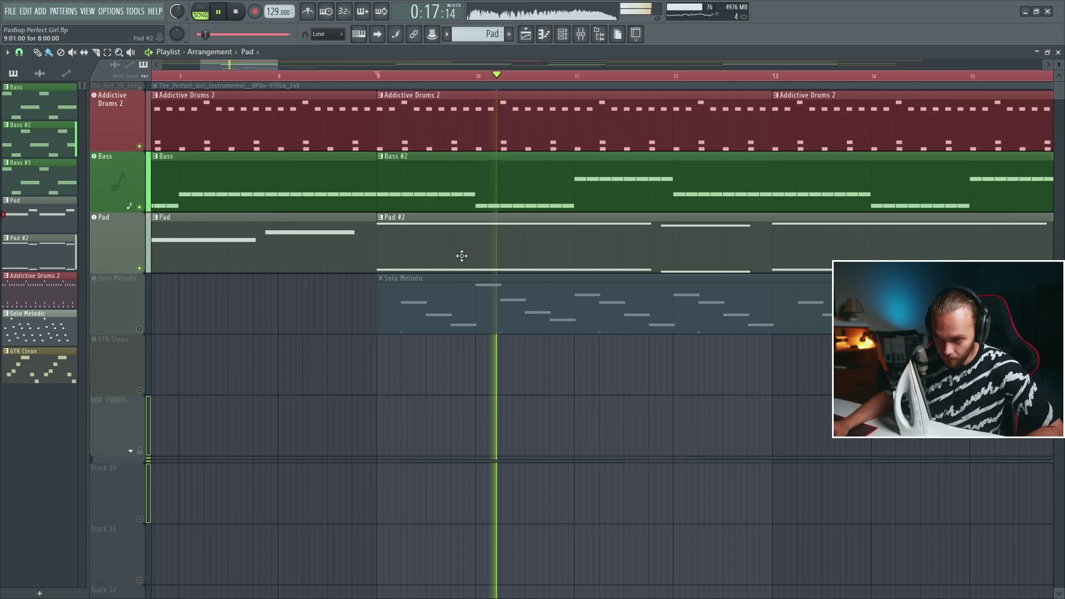
scroll(461, 254, "down", 4)
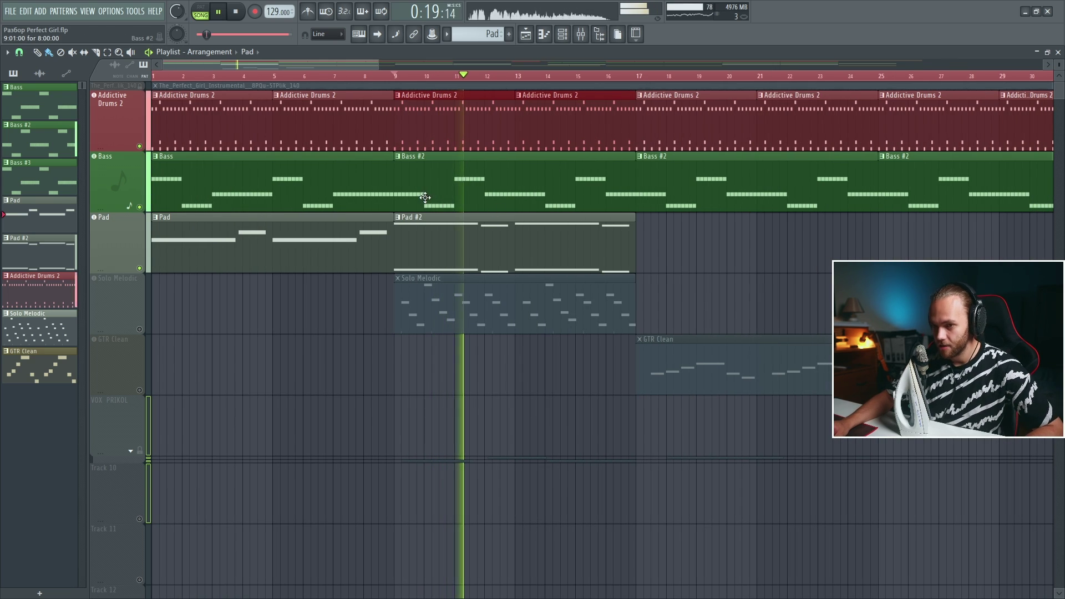
key("space")
double_click(577, 254)
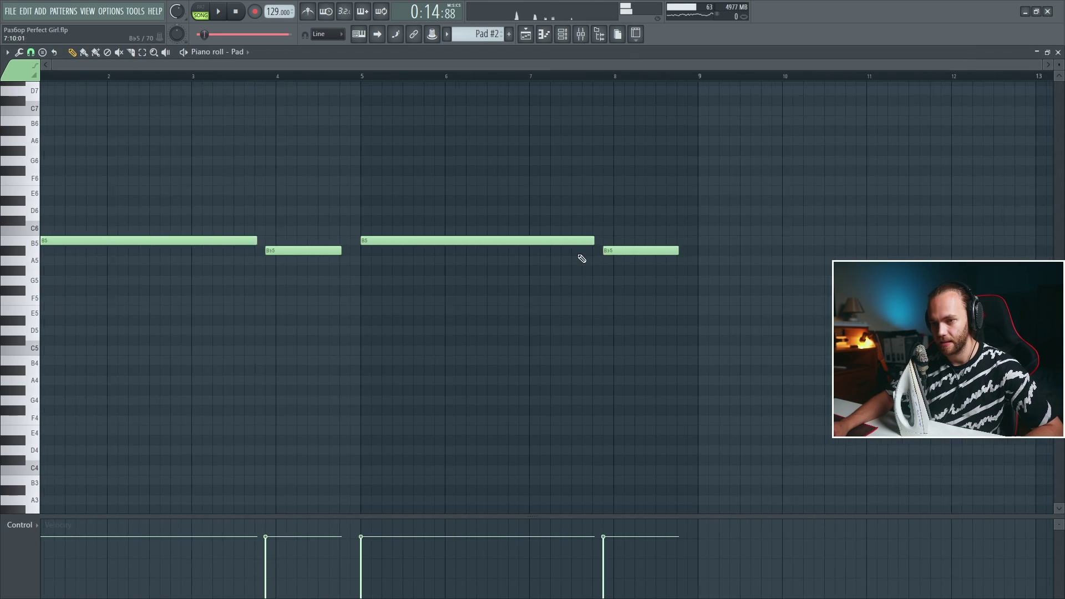
scroll(442, 321, "up", 3)
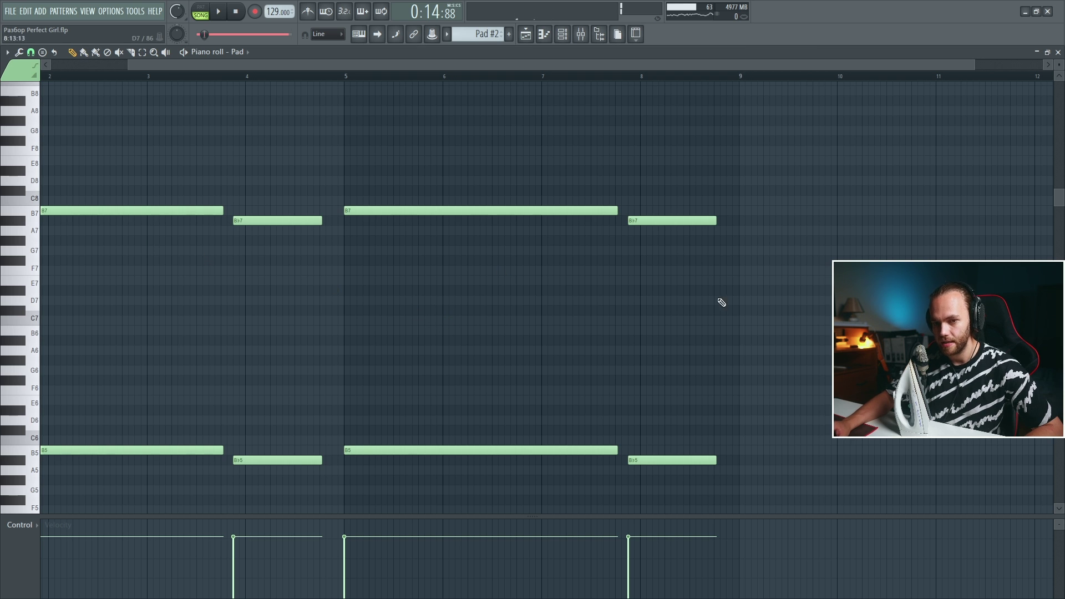
left_click_drag(721, 303, 14, 213)
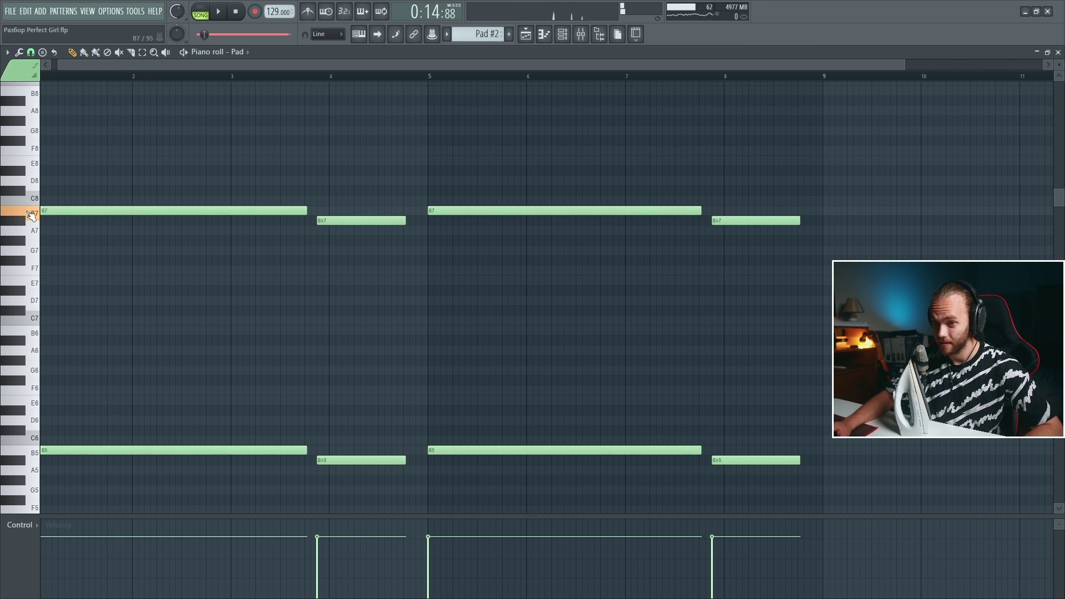
key("F5")
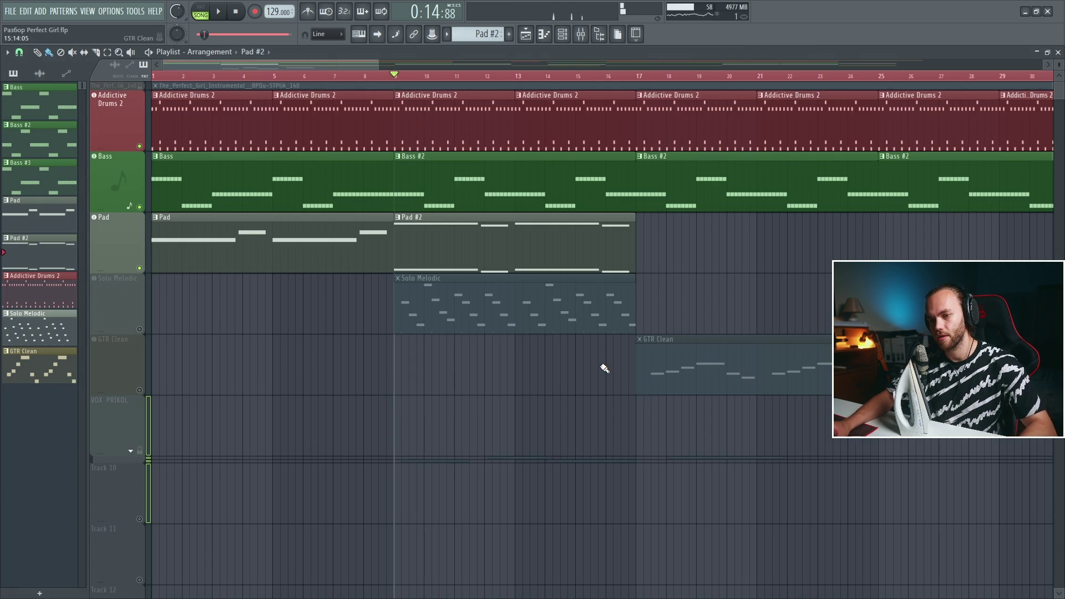
Step: Solo the Solo Melodic track in the playlist, audition it from bar 9, and stop playback
scroll(426, 383, "up", 5)
left_click(142, 330, "ctrl")
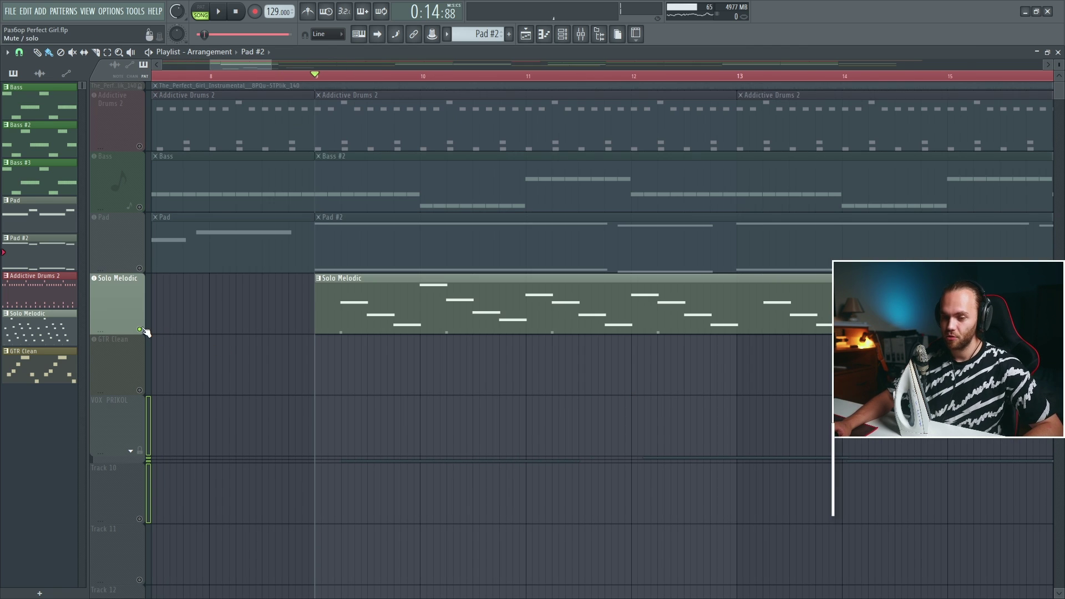
key("space")
scroll(460, 447, "down", 4)
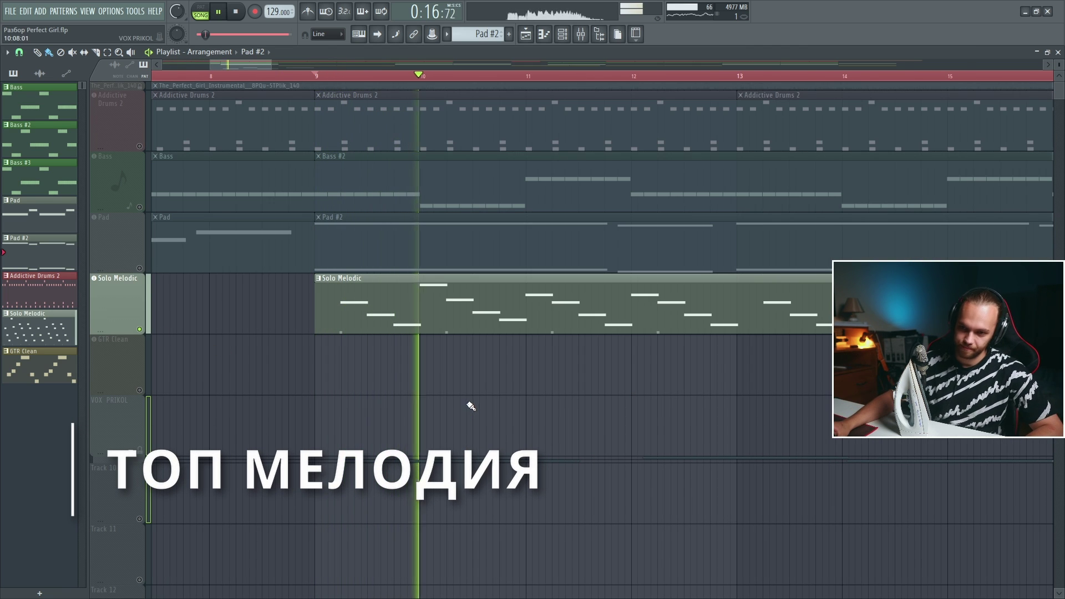
scroll(500, 399, "up", 4)
key("space")
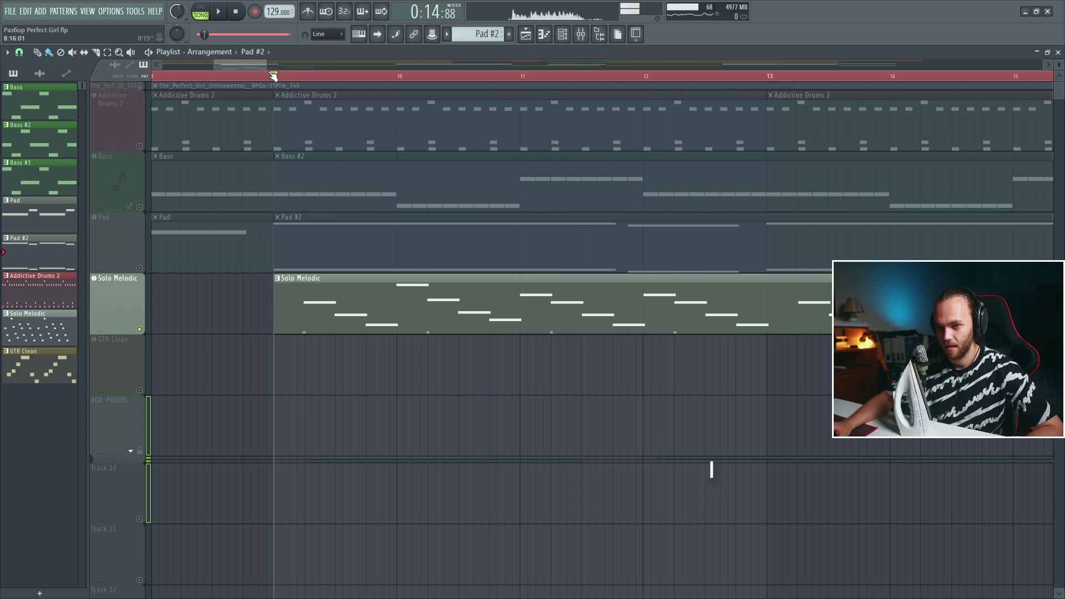
left_click(563, 34)
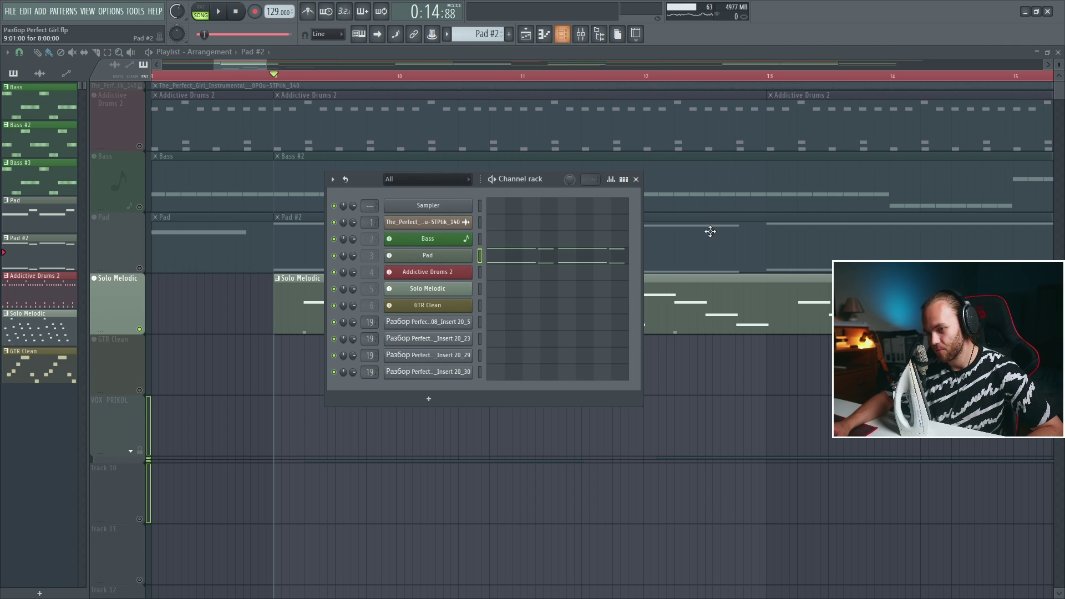
key("F6")
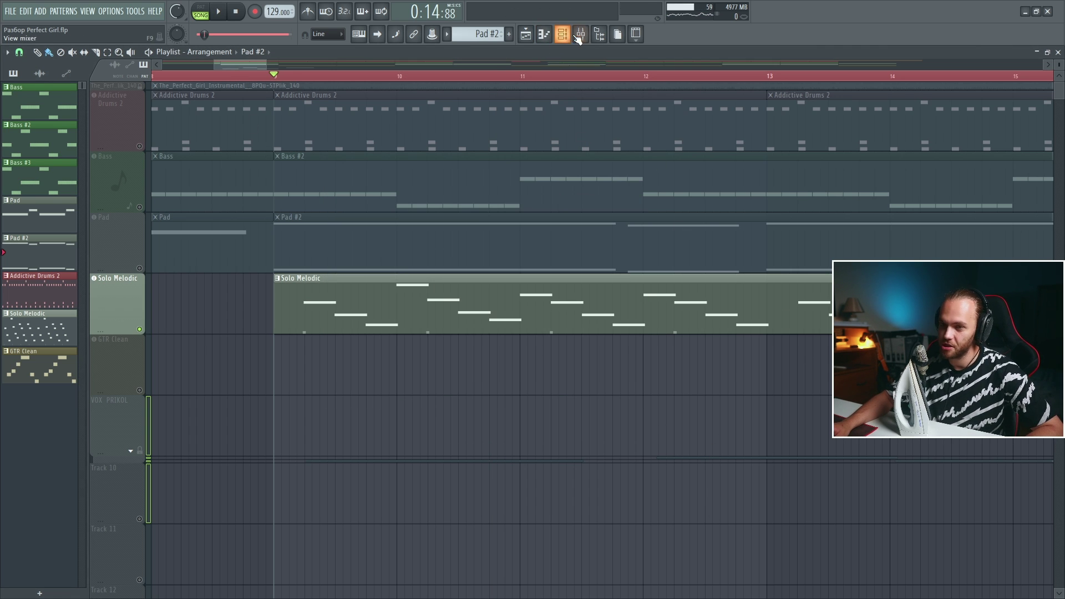
left_click(581, 34)
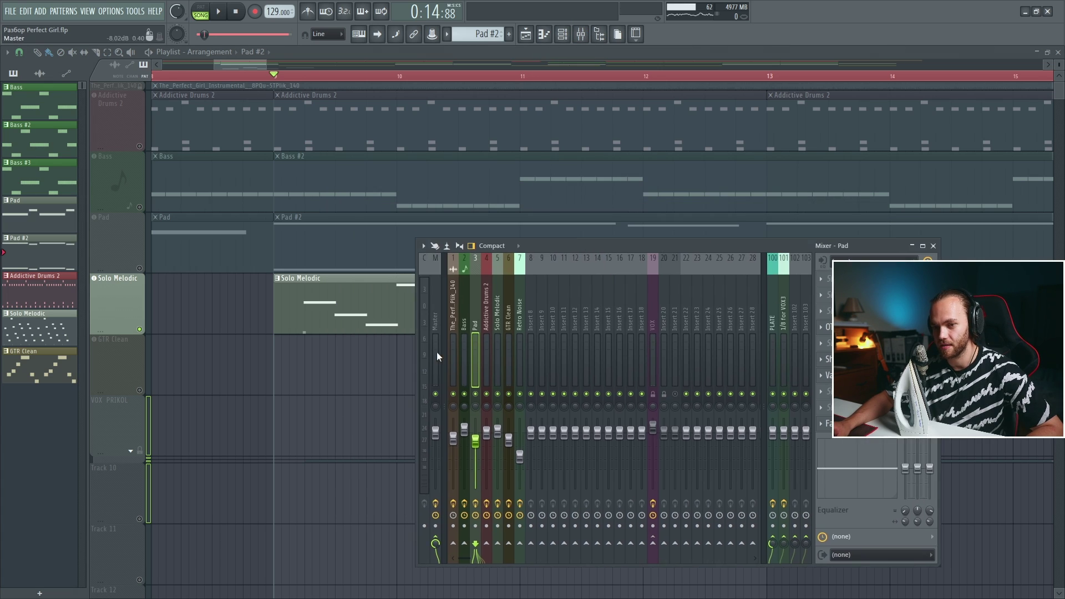
key("F9")
Step: Open the Solo Melodic pattern in the piano roll, audition its opening notes, and stop playback
double_click(355, 280)
key("space")
scroll(357, 283, "up", 5, "ctrl")
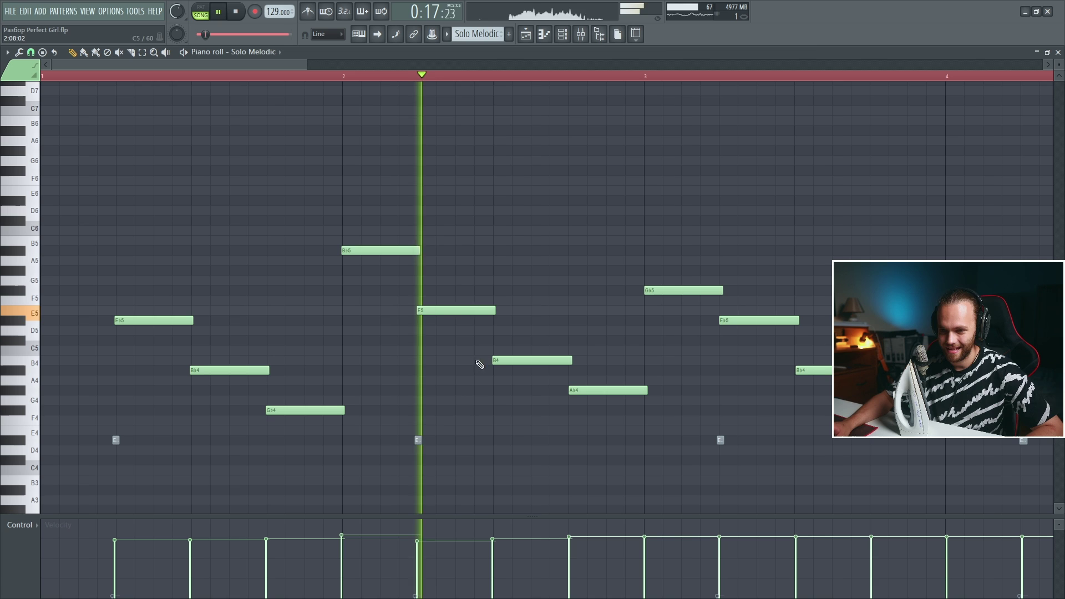
key("space")
key("F9")
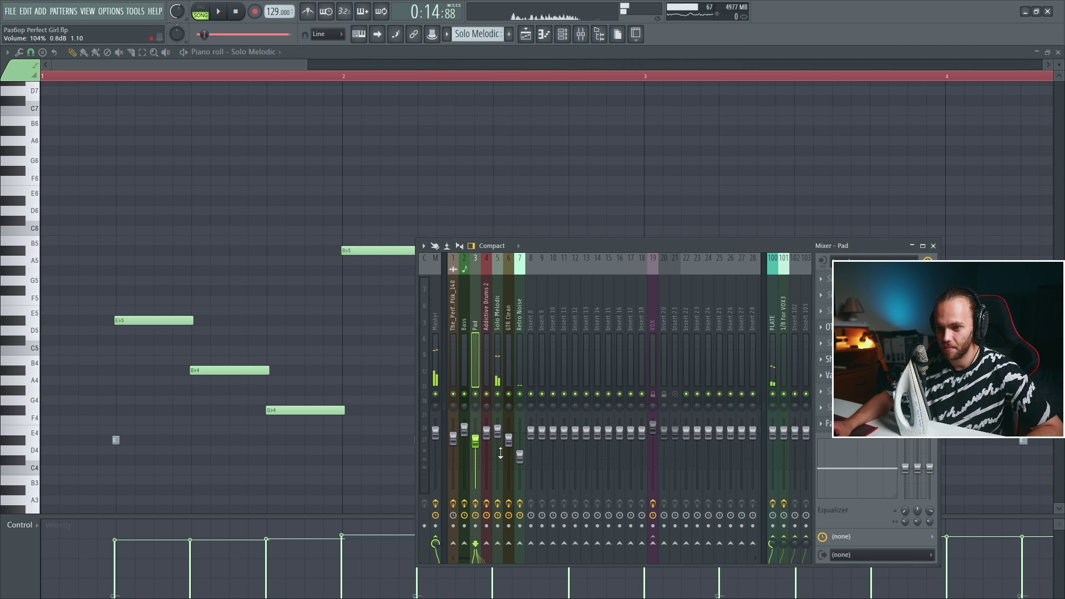
key("F9")
Step: Play the Solo Melodic pattern, highlight its first four-bar phrase against the repeat, then stop and clear the note selection
key("space")
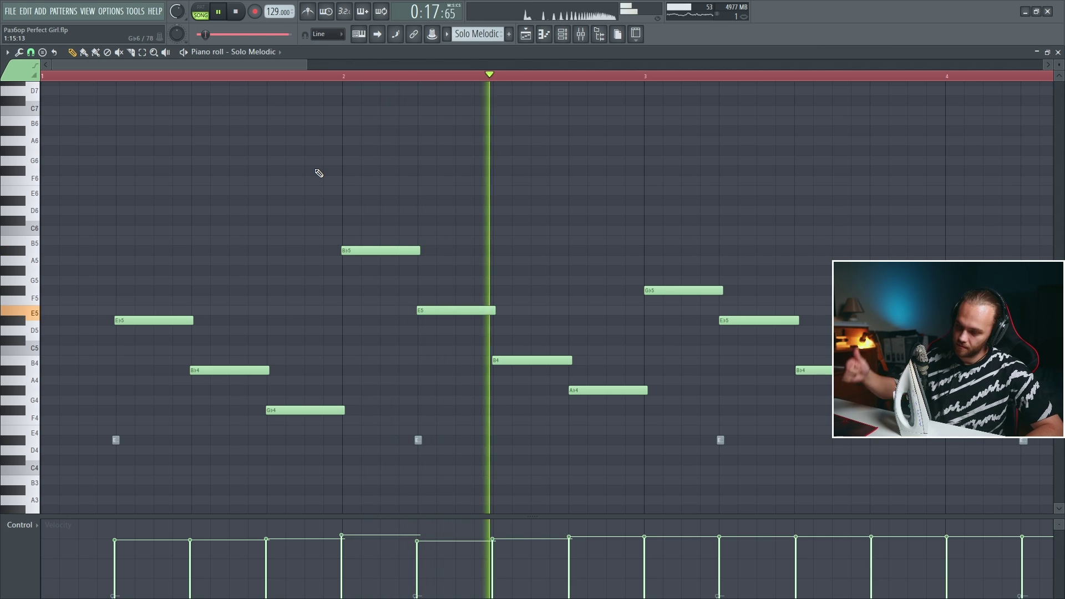
scroll(319, 173, "down", 4)
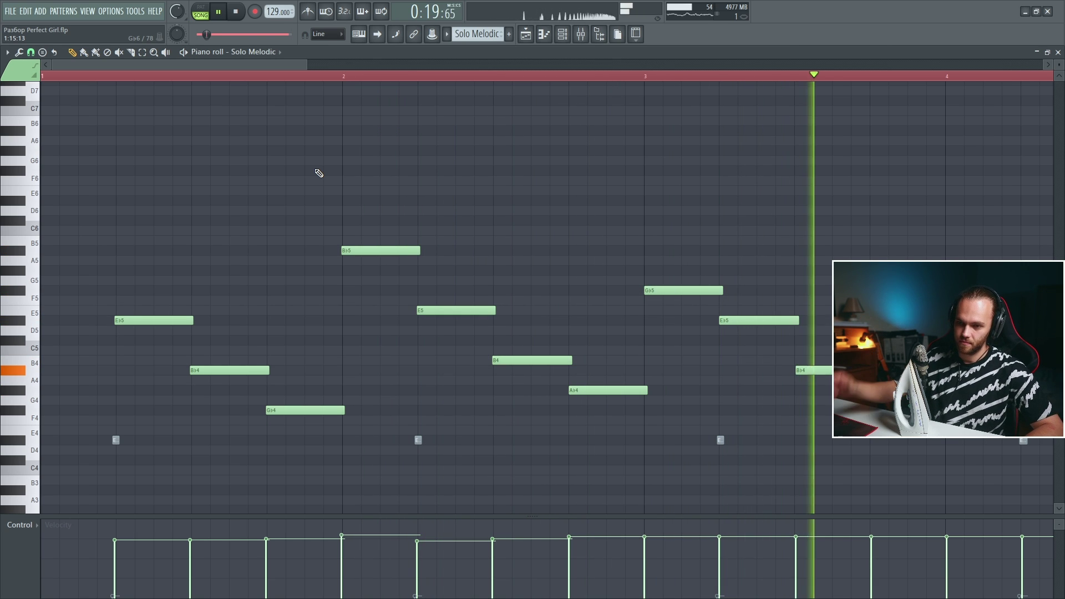
left_click_drag(682, 428, 262, 242)
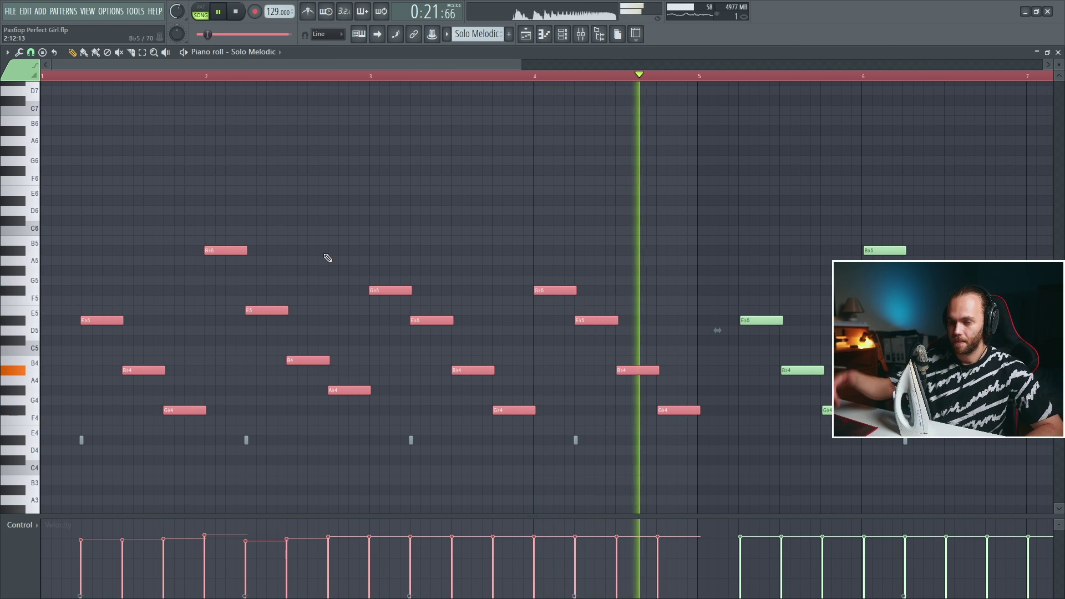
left_click_drag(701, 267, 731, 356)
scroll(690, 264, "down", 2)
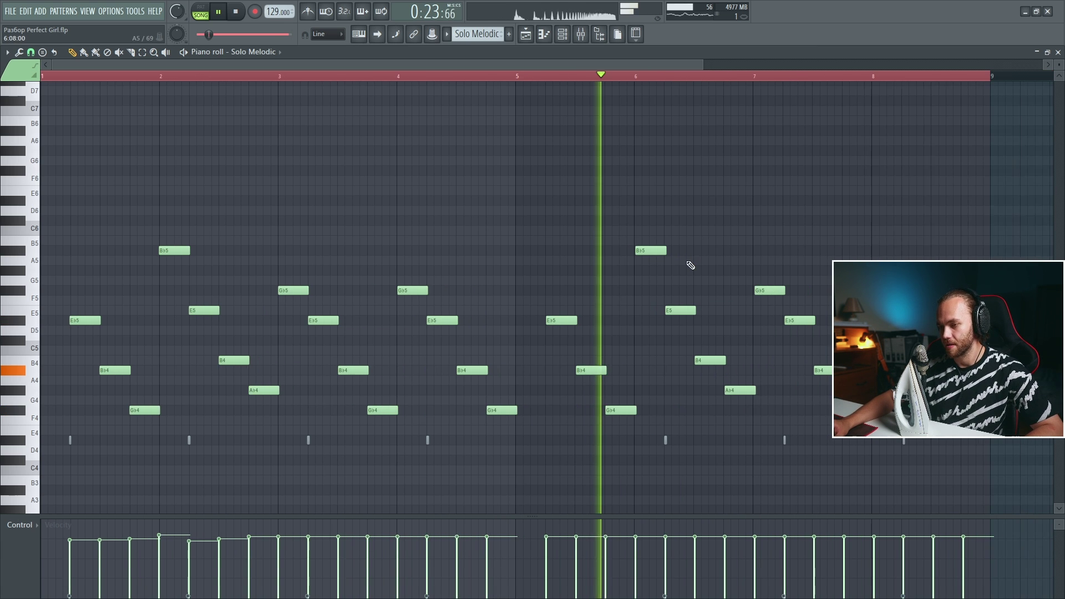
key("space")
scroll(635, 395, "up", 4)
left_click_drag(143, 176, 837, 433)
left_click(603, 194)
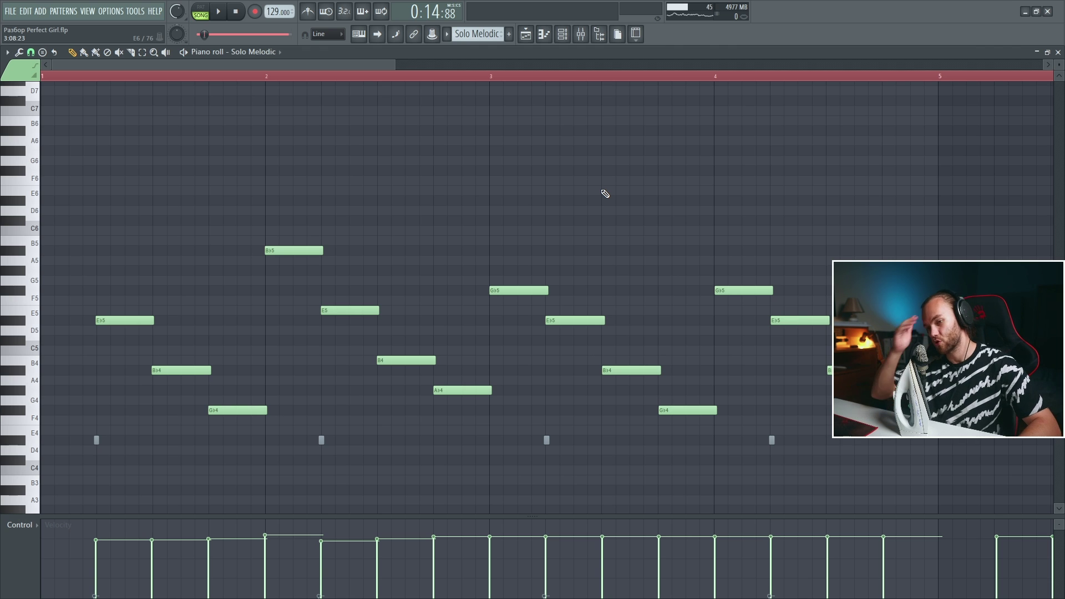
Step: Return to the playlist, open the Solo Melodic channel's Diva synth from the channel rack, and hide the mixer
key("F5")
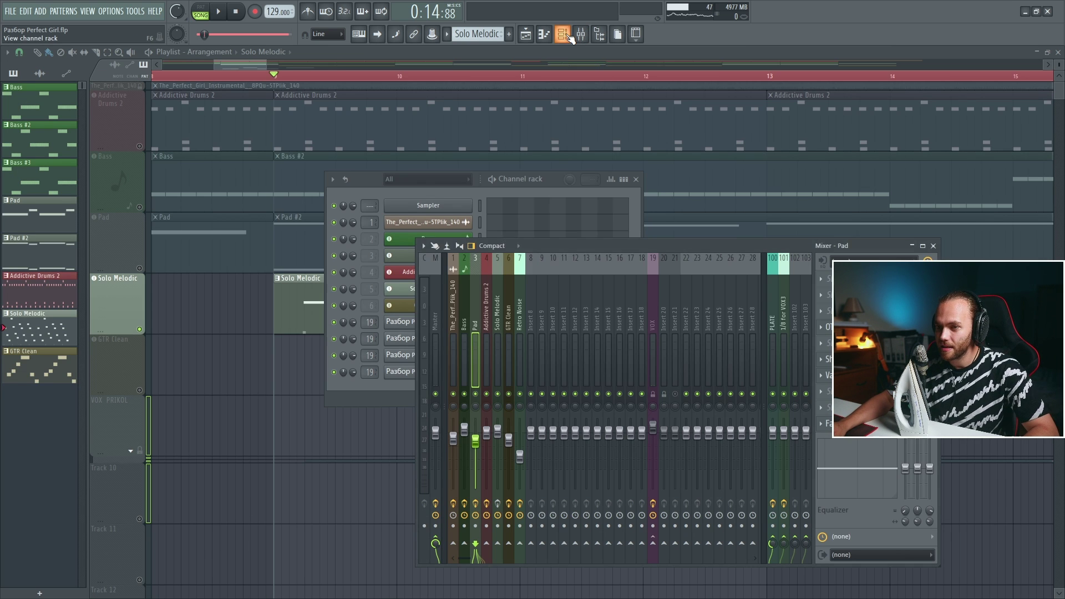
left_click(458, 293)
left_click(461, 292)
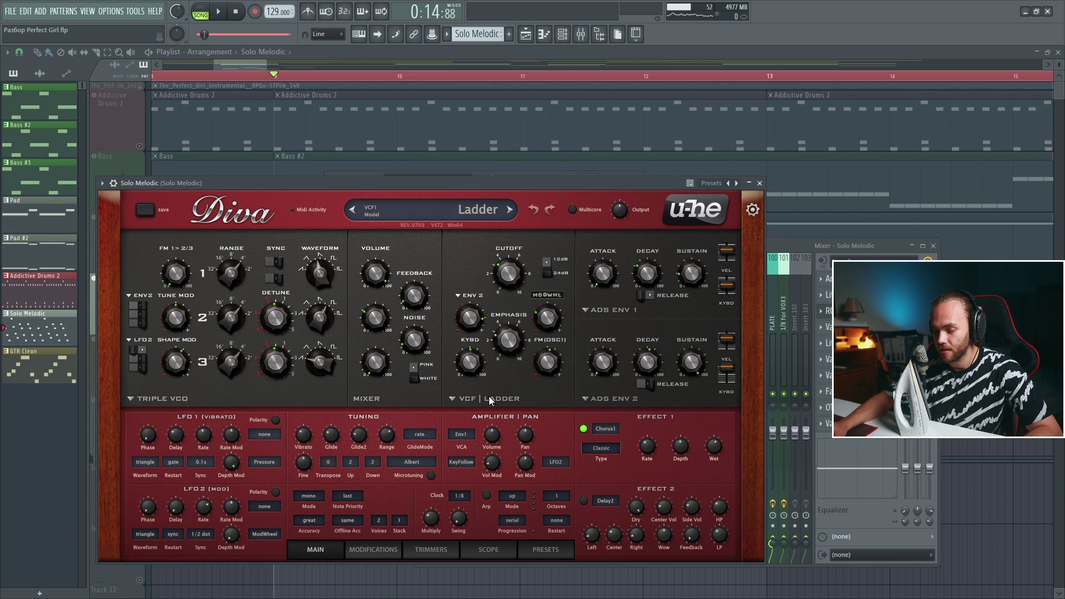
key("F9")
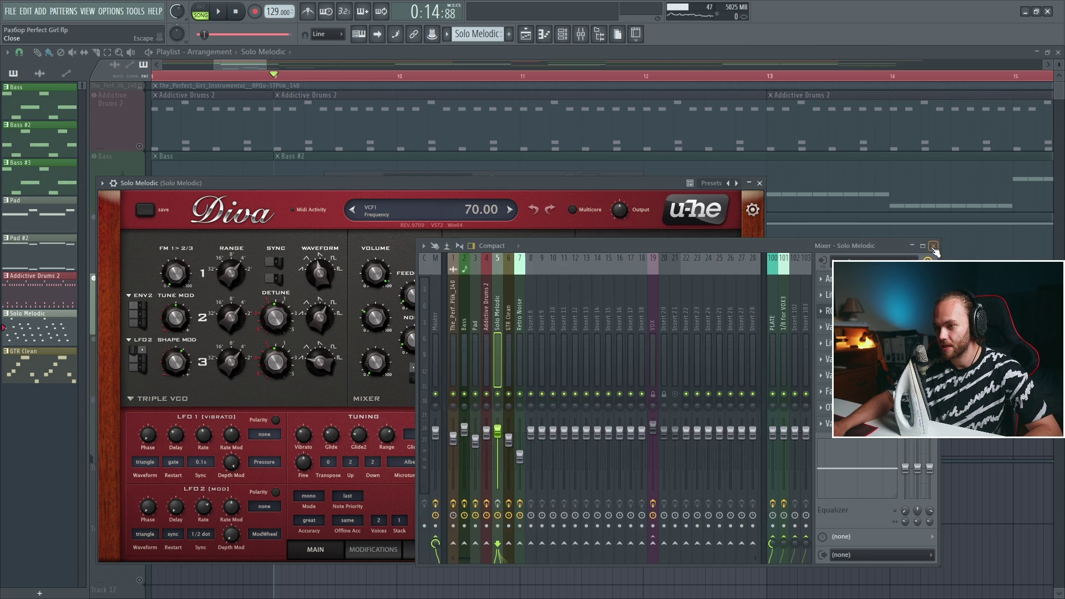
key("F9")
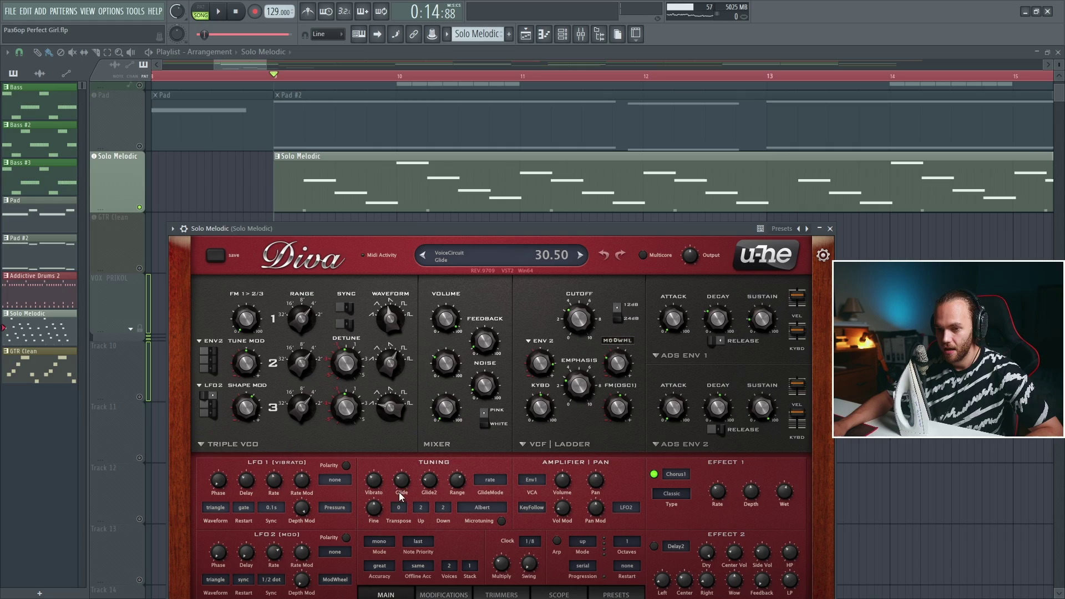
Step: Audition the melody while varying Diva's Glide between 0.00 and 48.50, then stop playback and close the synth
key("space")
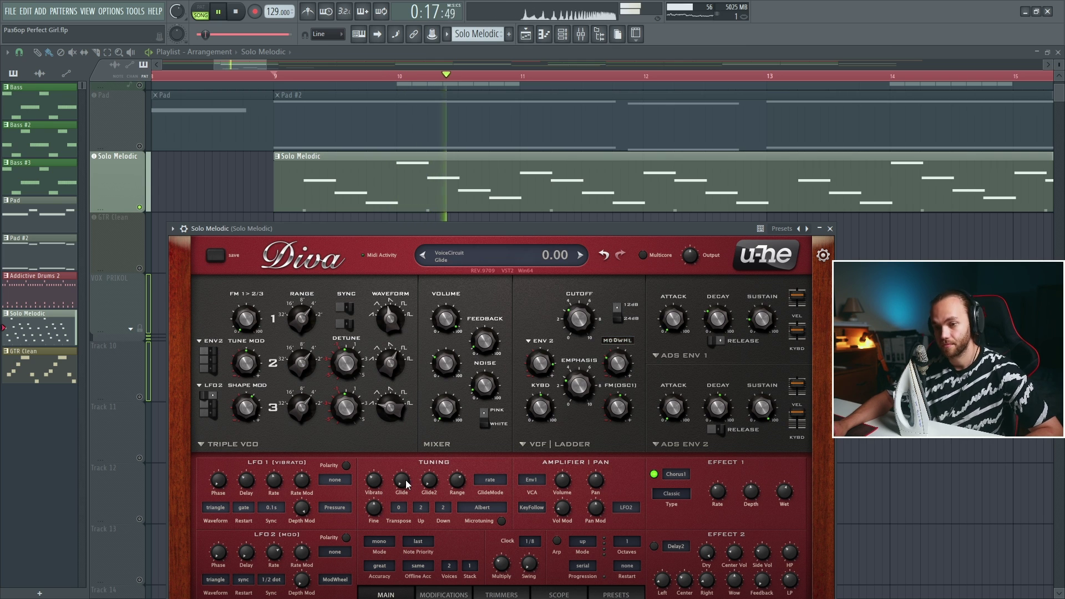
mouse_move(407, 481)
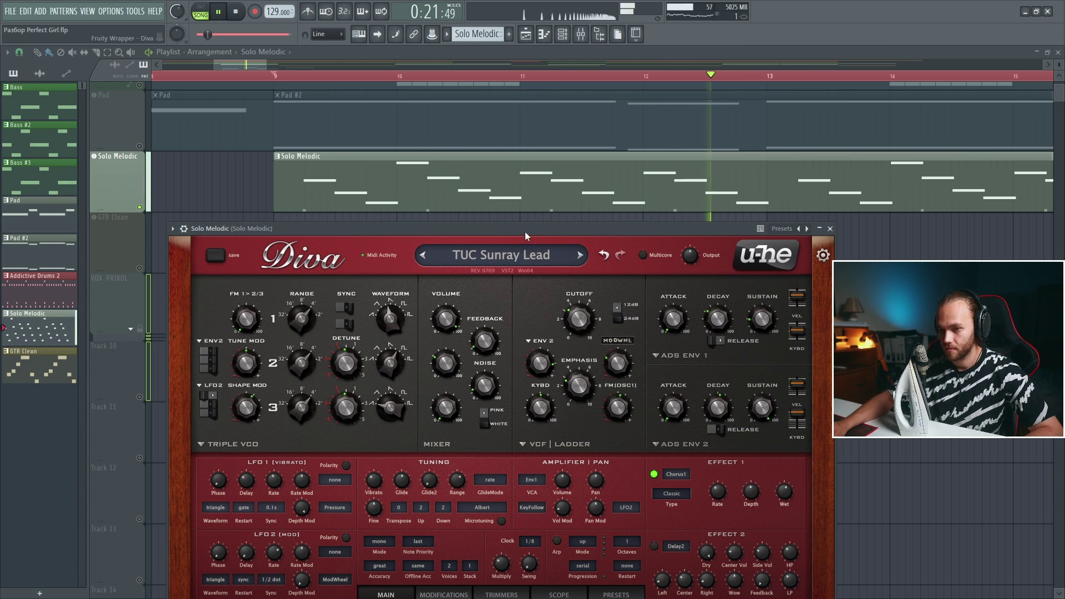
mouse_move(434, 464)
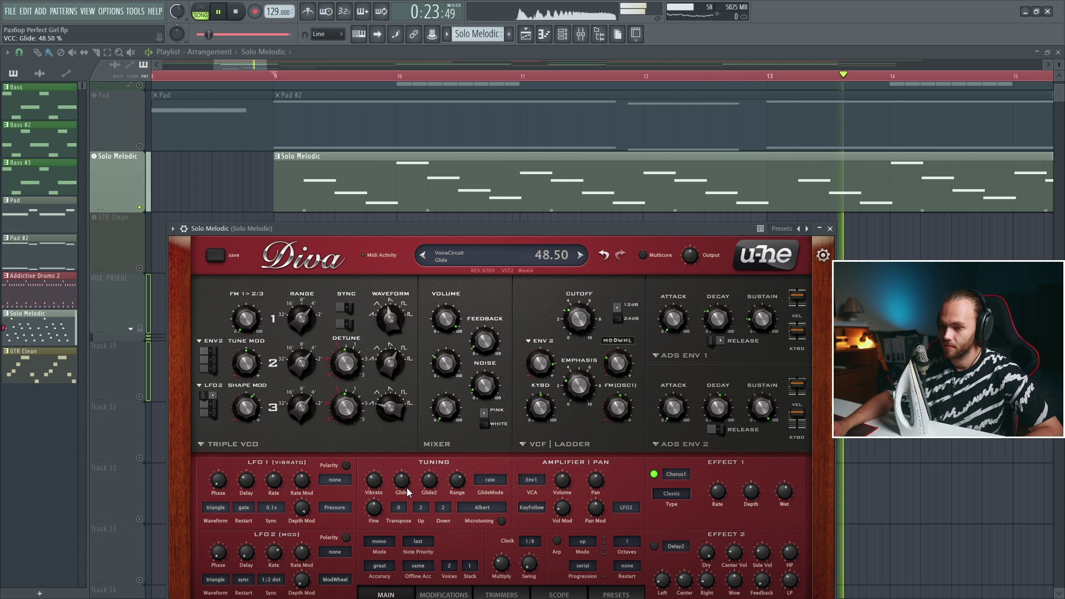
key("space")
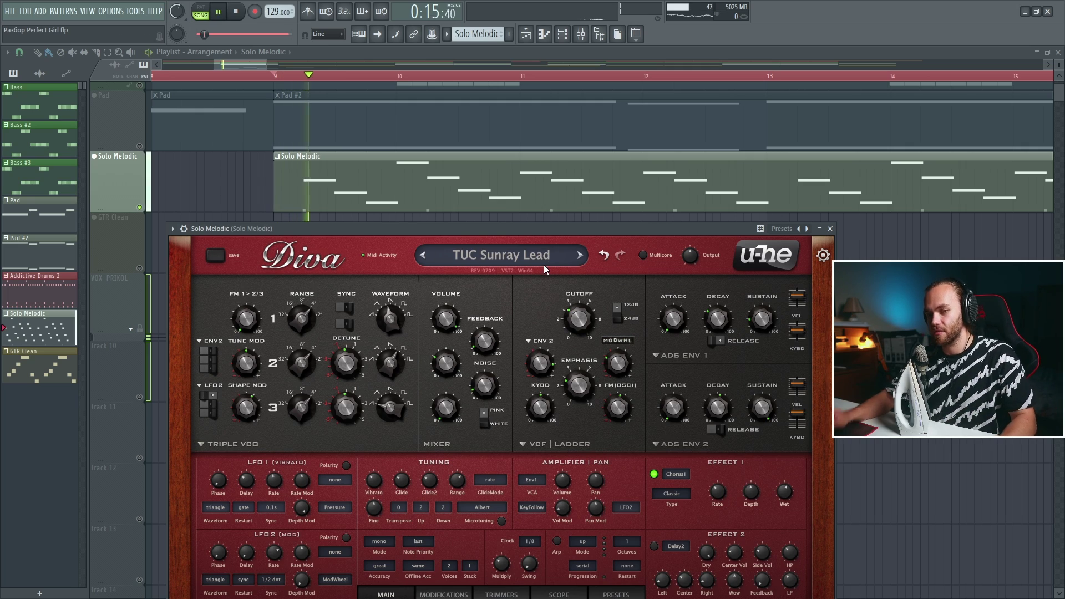
key("space")
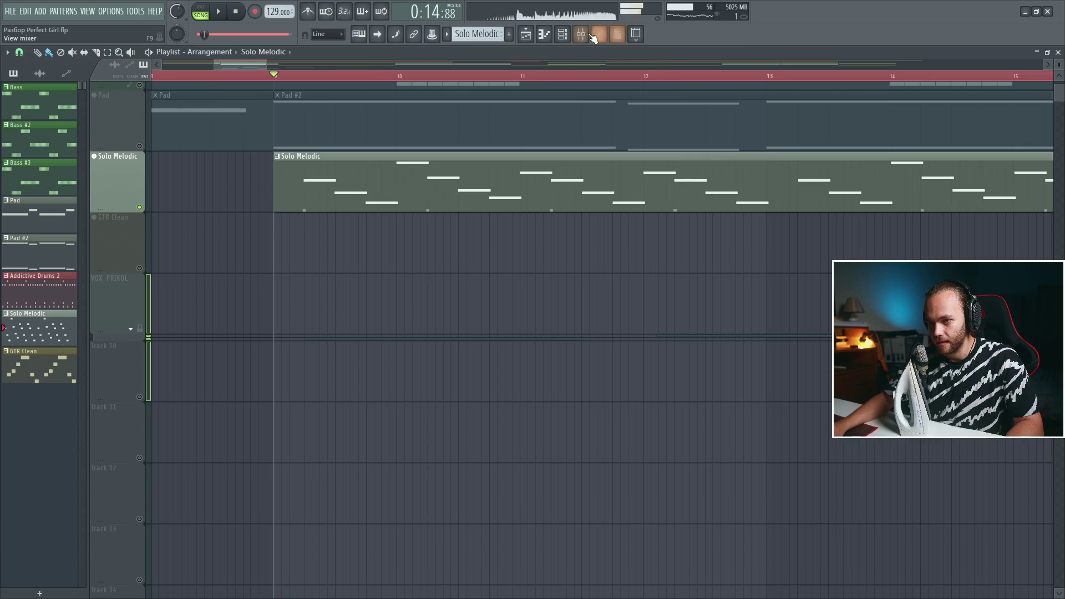
Step: Show the mixer, audition Solo Melodic briefly, and reposition the mixer so the track's full effect chain is exposed
key("F9")
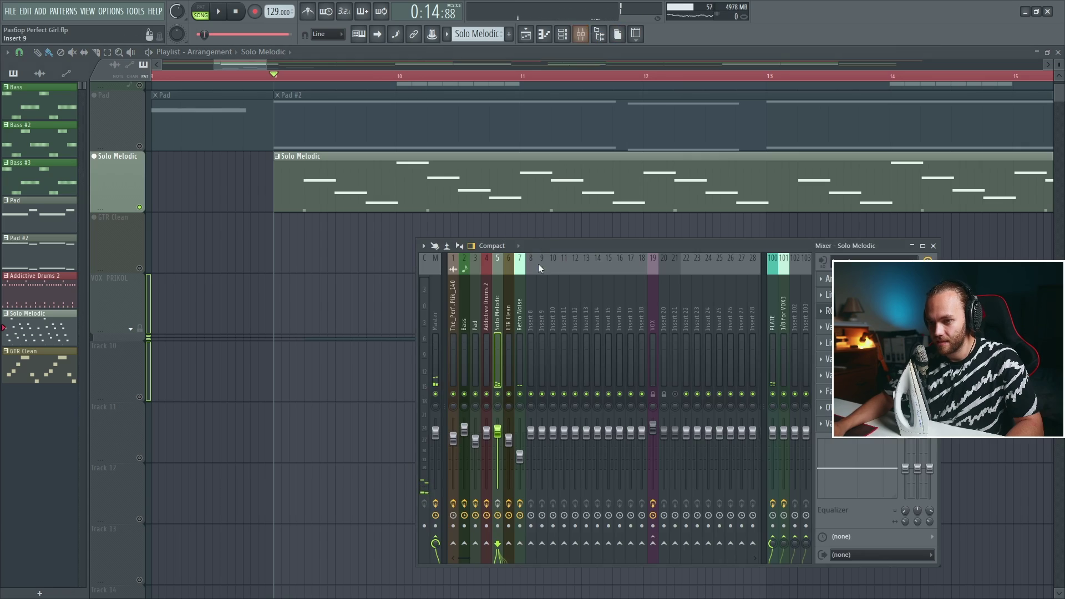
key("space")
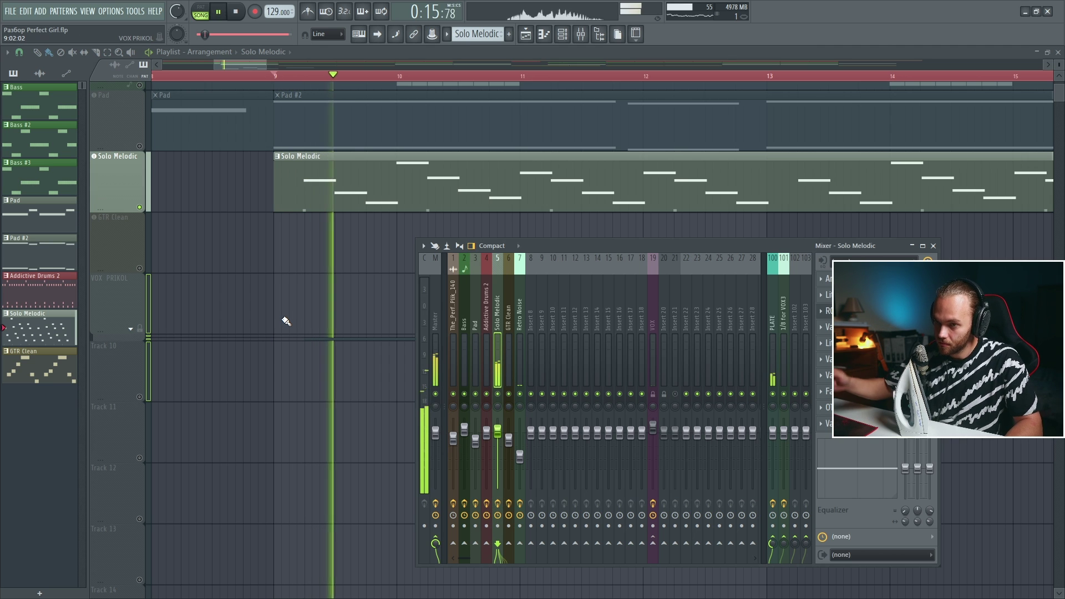
key("space")
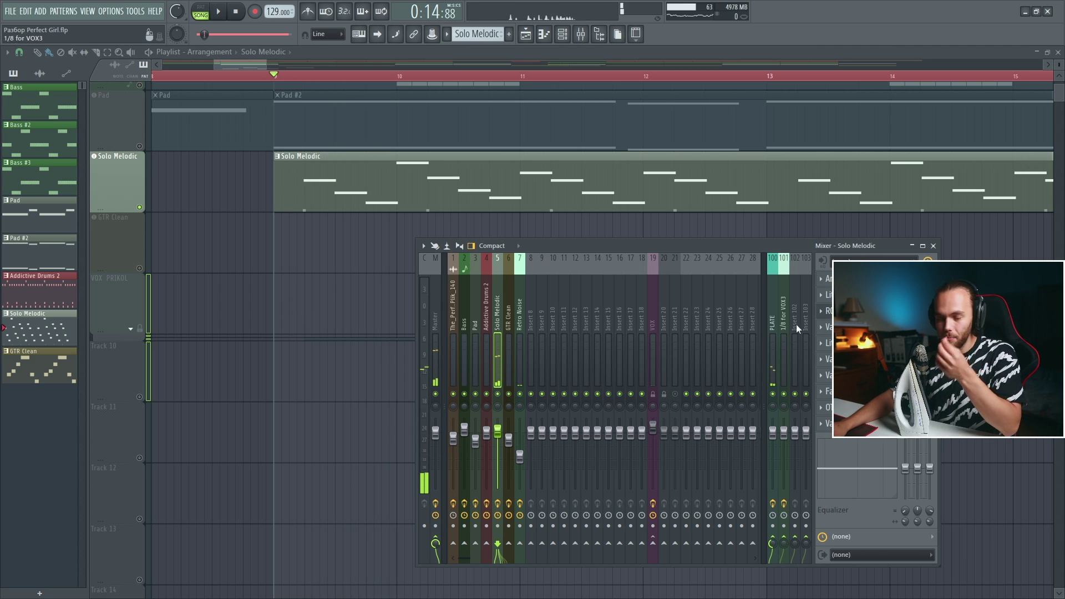
left_click_drag(793, 238, 480, 219)
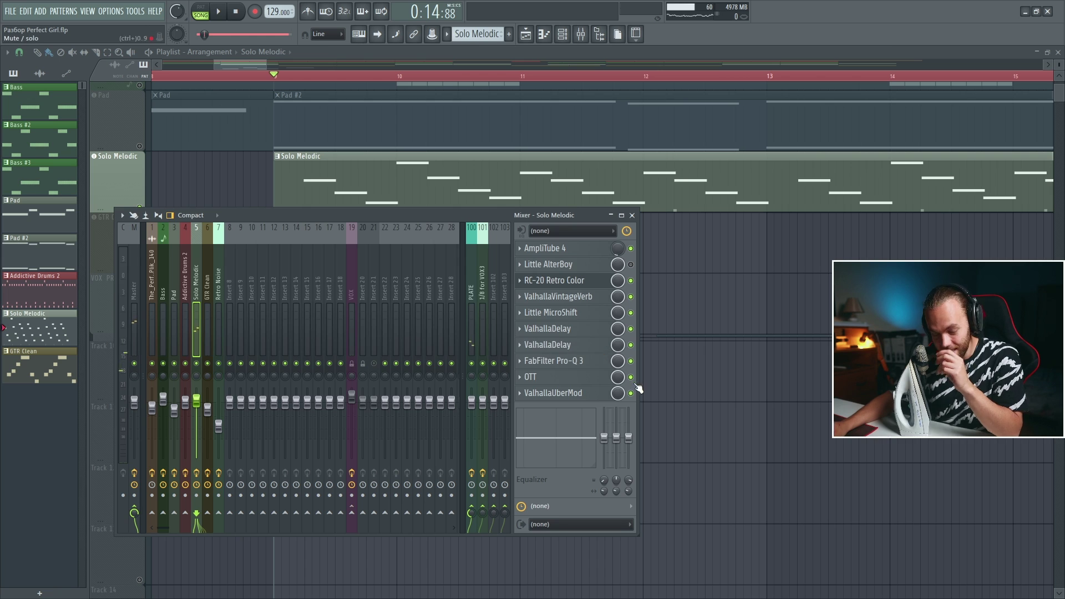
Step: Bypass every Solo Melodic effect except the first ValhallaDelay, audition the melody, and stop playback
left_click(597, 334)
left_click(610, 333)
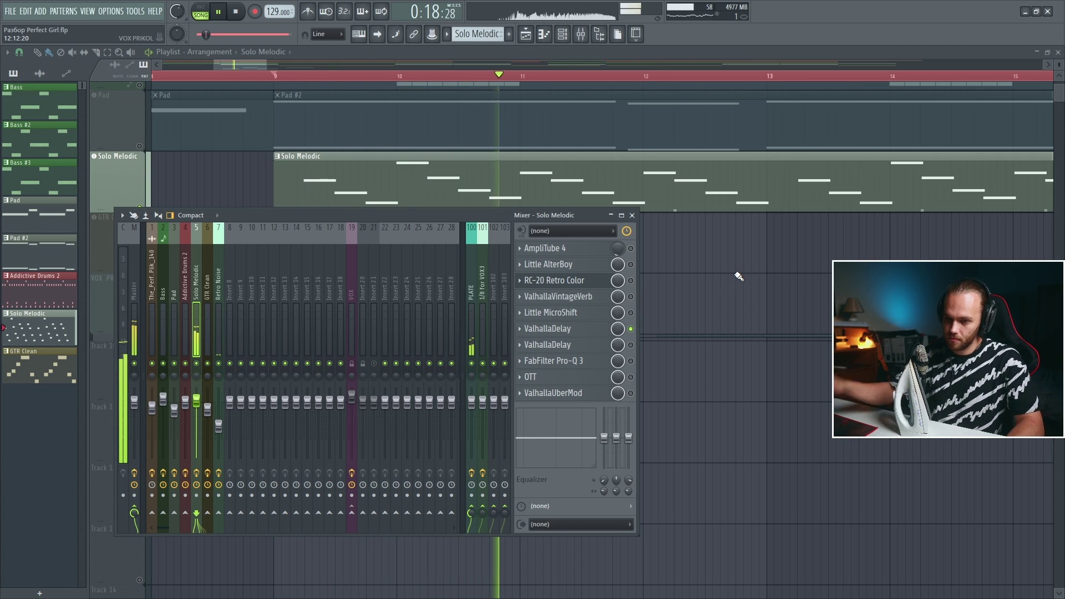
key("space")
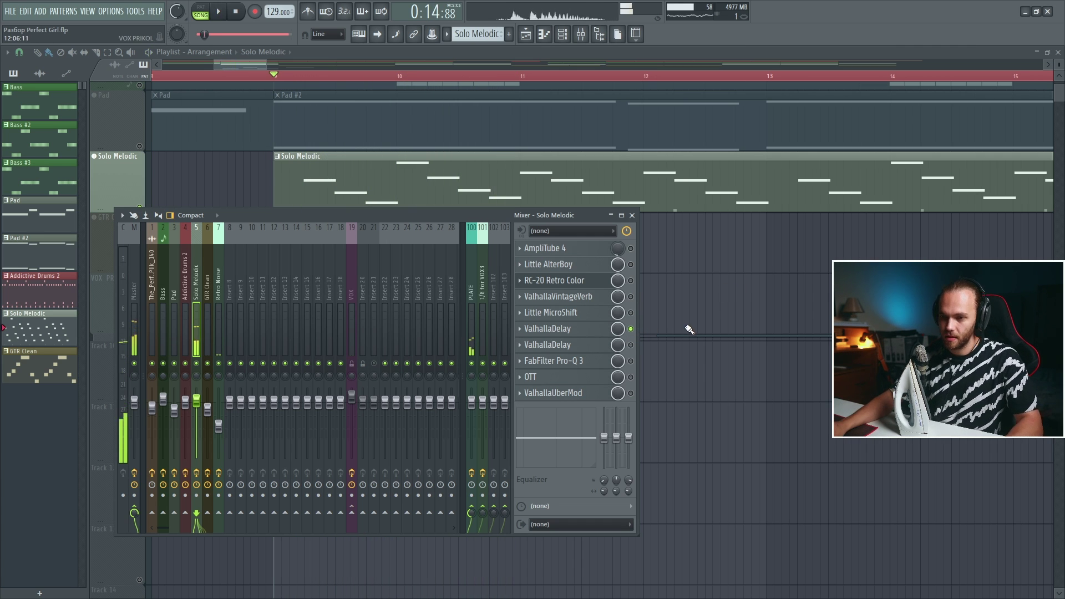
Step: Open the first ValhallaDelay on Solo Melodic, audition the melody with its settings shown, and close the plugin
left_click(593, 346)
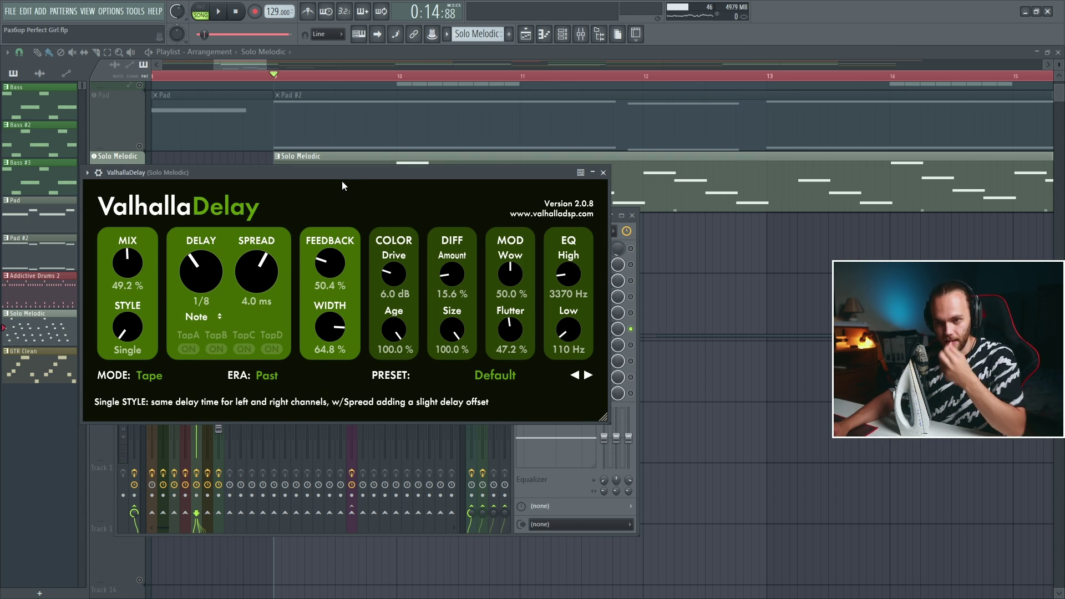
key("space")
key("space")
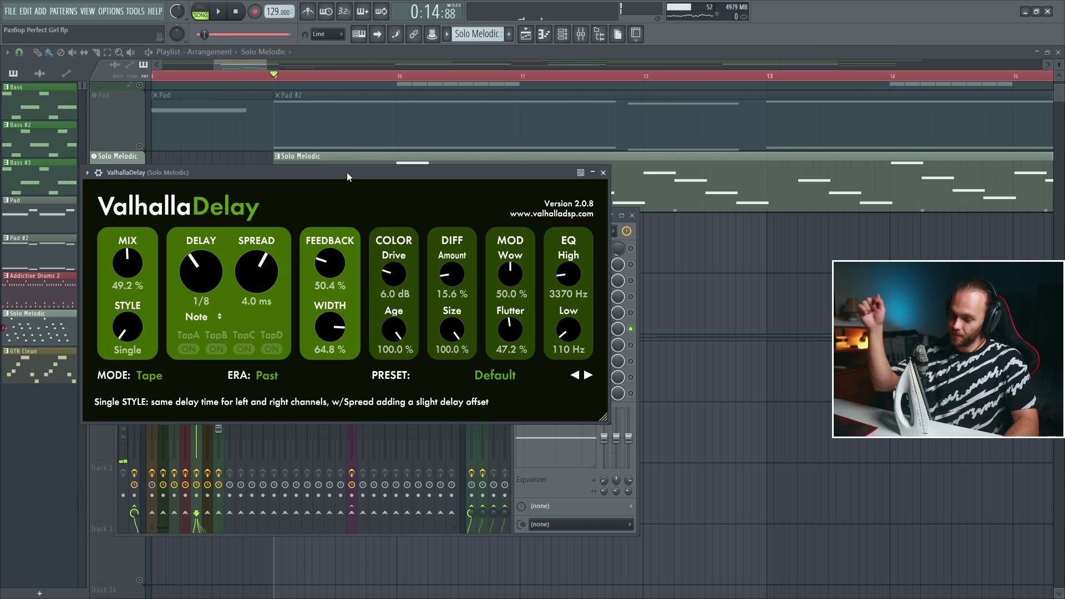
key("space")
key("Escape")
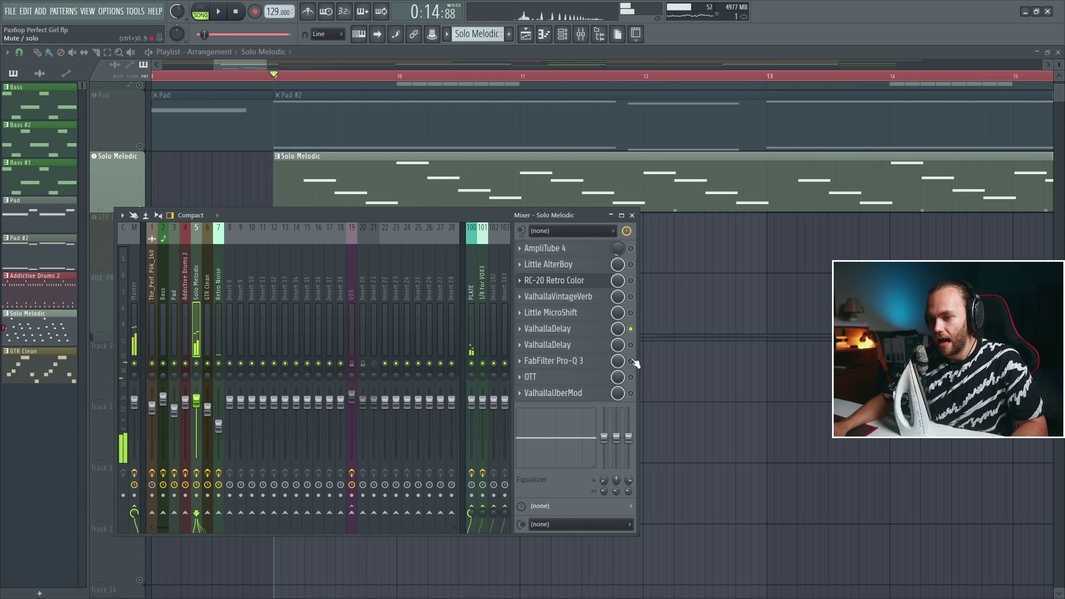
Step: Enable Solo Melodic's FabFilter Pro-Q 3, audition the melody with its EQ curve shown, and close the plugin
left_click(554, 362)
key("space")
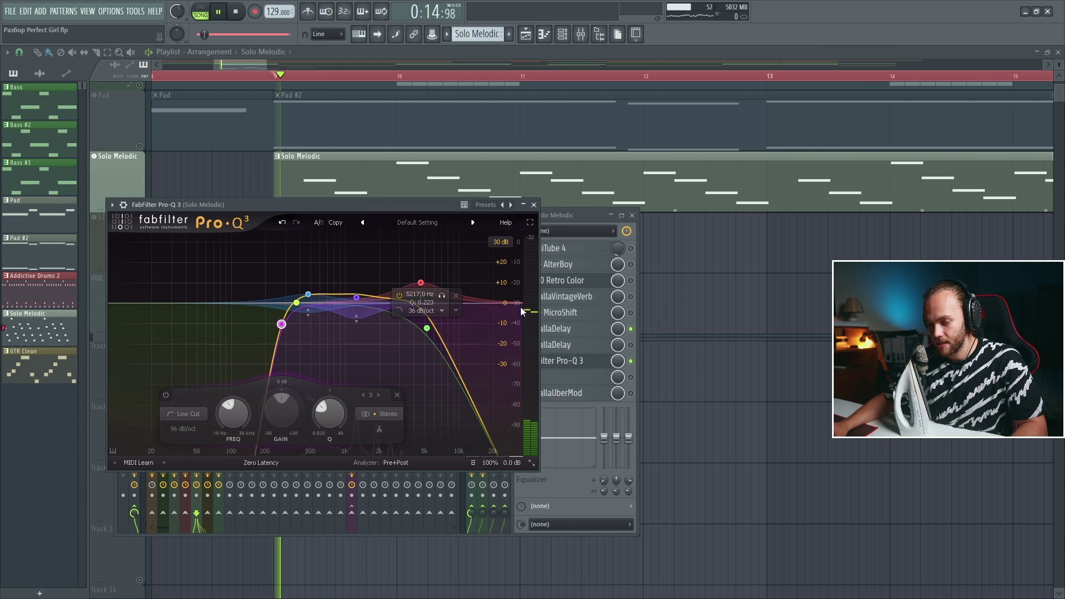
key("Escape")
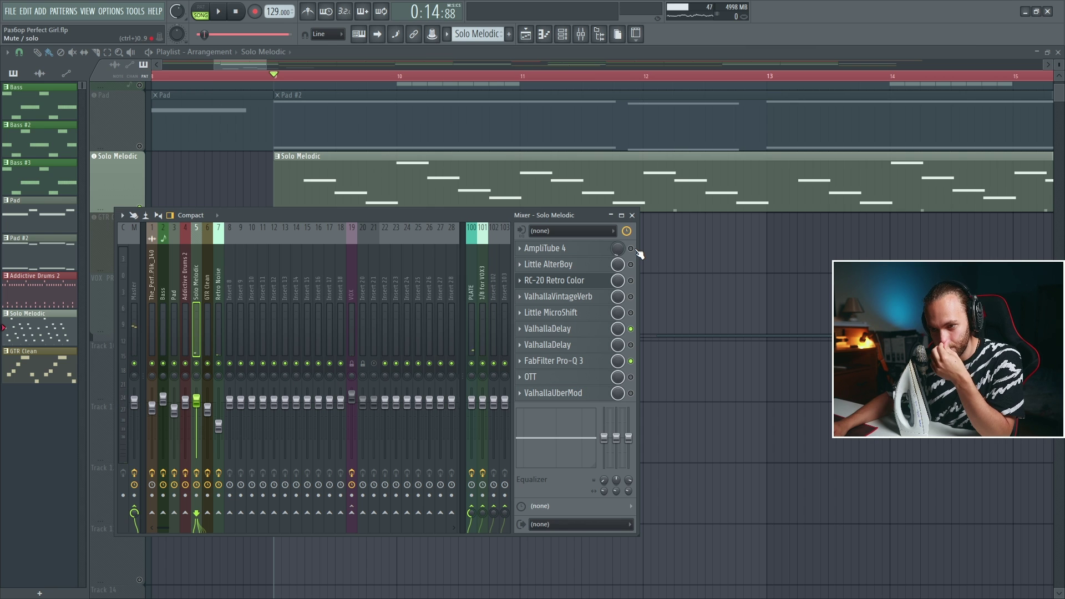
Step: Re-enable the remaining Solo Melodic effects, audition with OTT and ValhallaUberMod toggled, and leave only Little AlterBoy and ValhallaUberMod bypassed
left_click(631, 344)
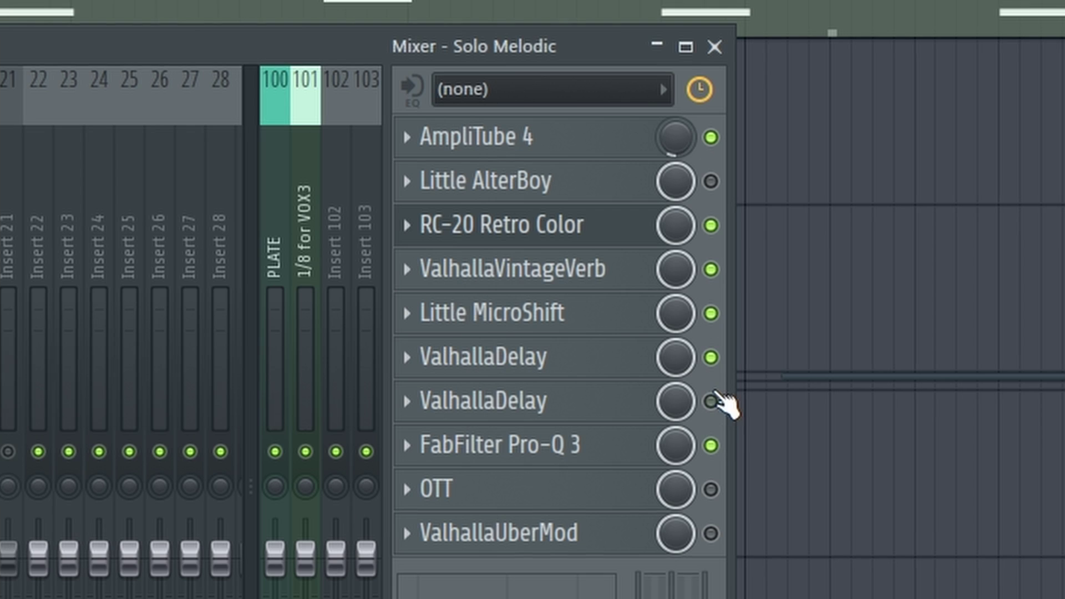
left_click(630, 377)
left_click(630, 393)
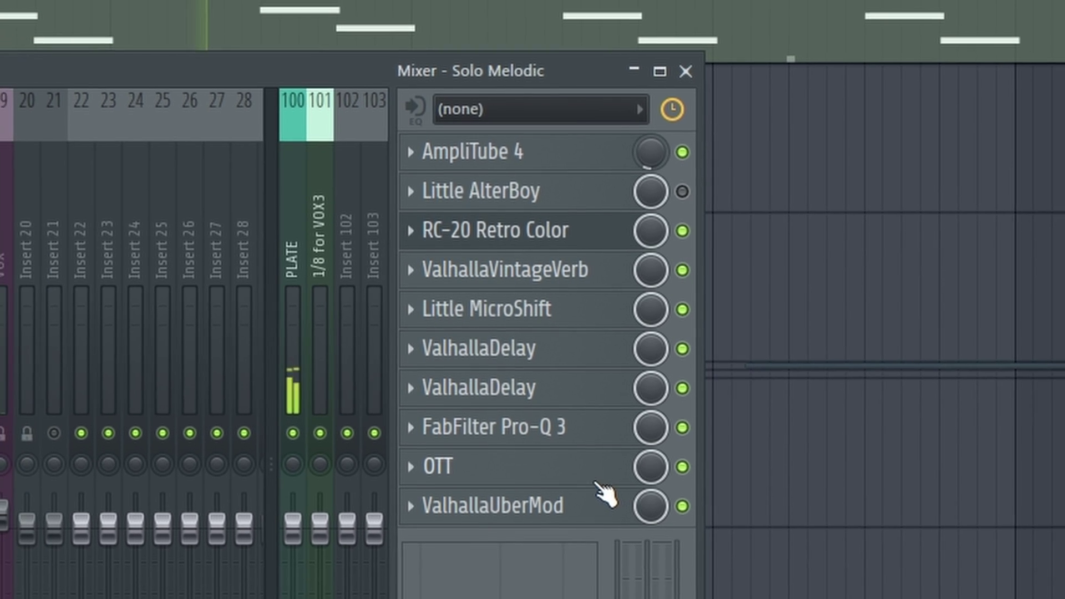
left_click(694, 518)
left_click(694, 476)
left_click(659, 448)
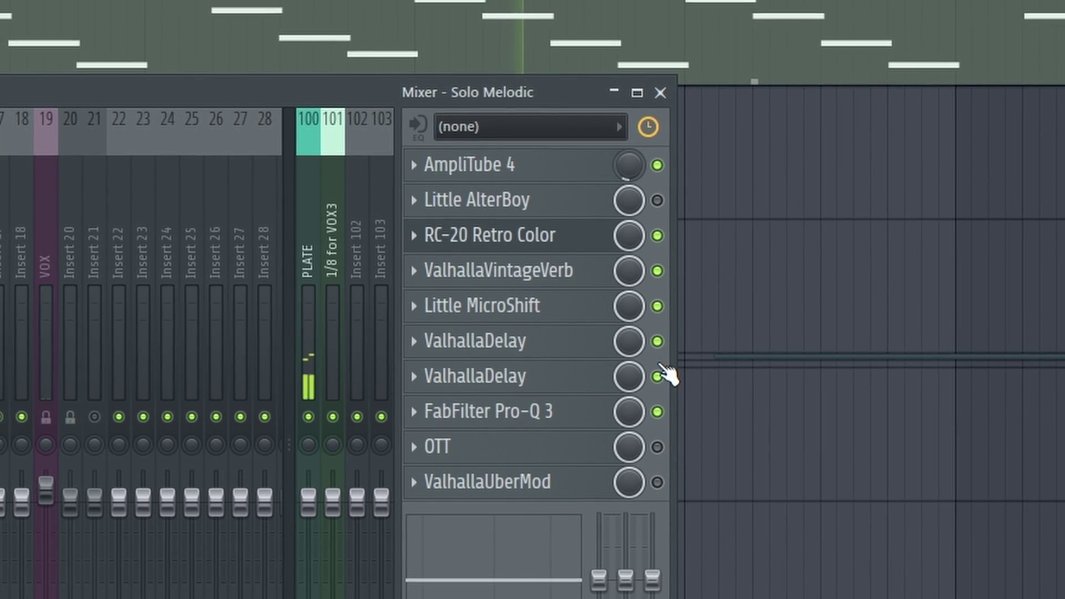
left_click(575, 453)
left_click(576, 453)
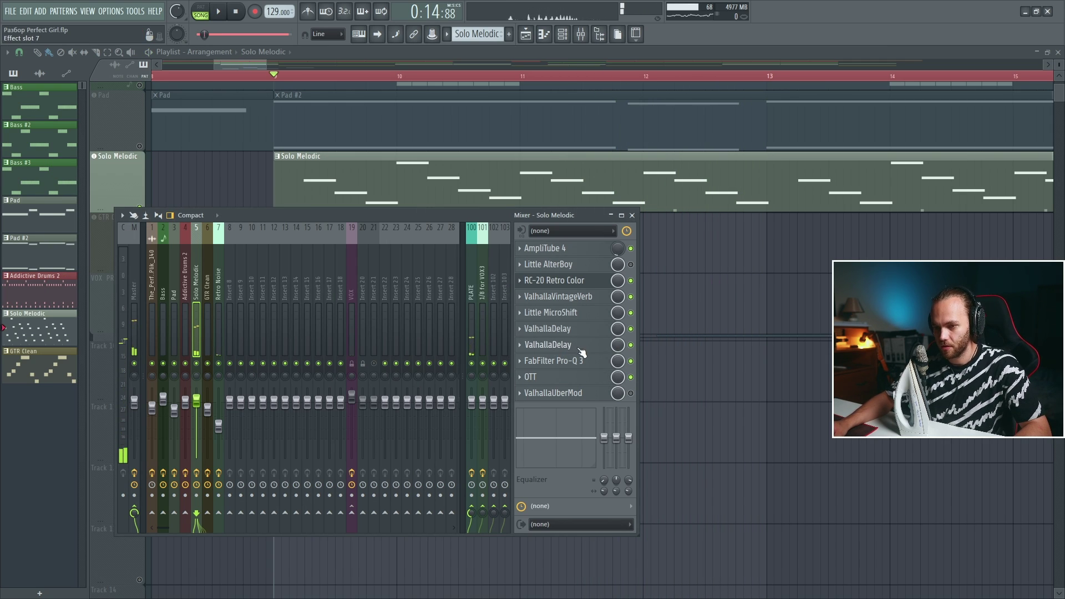
Step: Review the FabFilter Pro-Q 3 and first ValhallaDelay settings on Solo Melodic, close both plugins, and hide the mixer
left_click(588, 361)
left_click(535, 206)
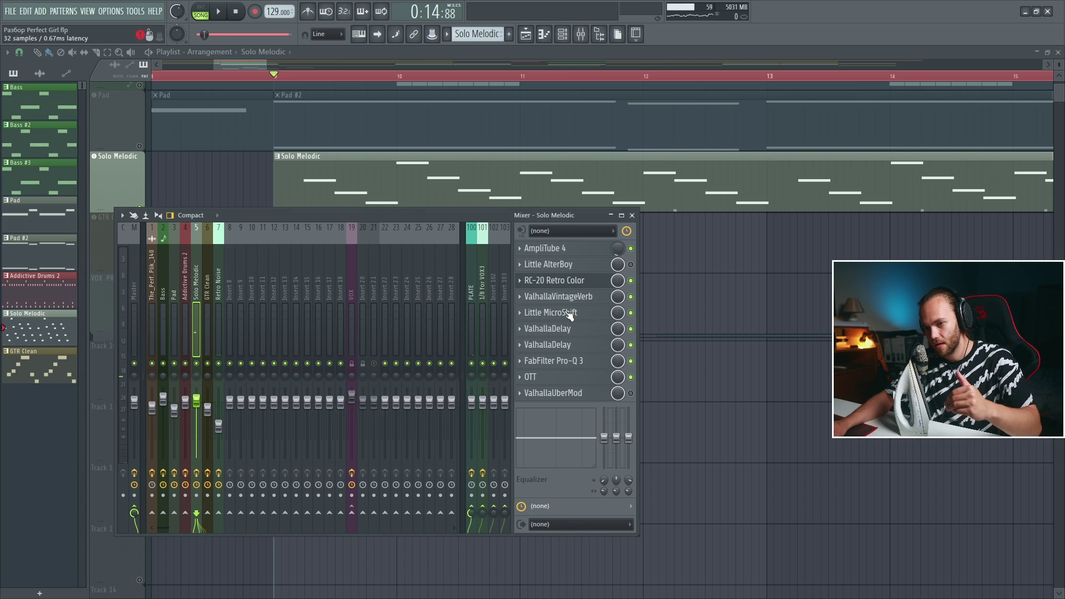
left_click(575, 330)
left_click(607, 173)
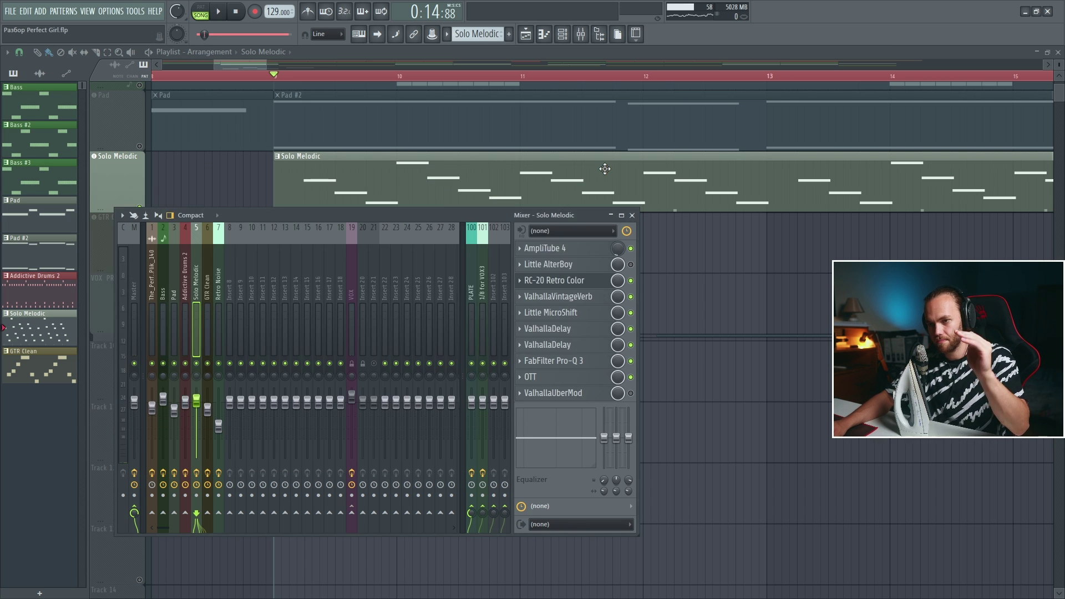
key("F9")
Step: Bring back all playlist tracks, audition the full arrangement with the melody, and check Solo Melodic's effects in the mixer before hiding it
scroll(140, 240, "up", 3)
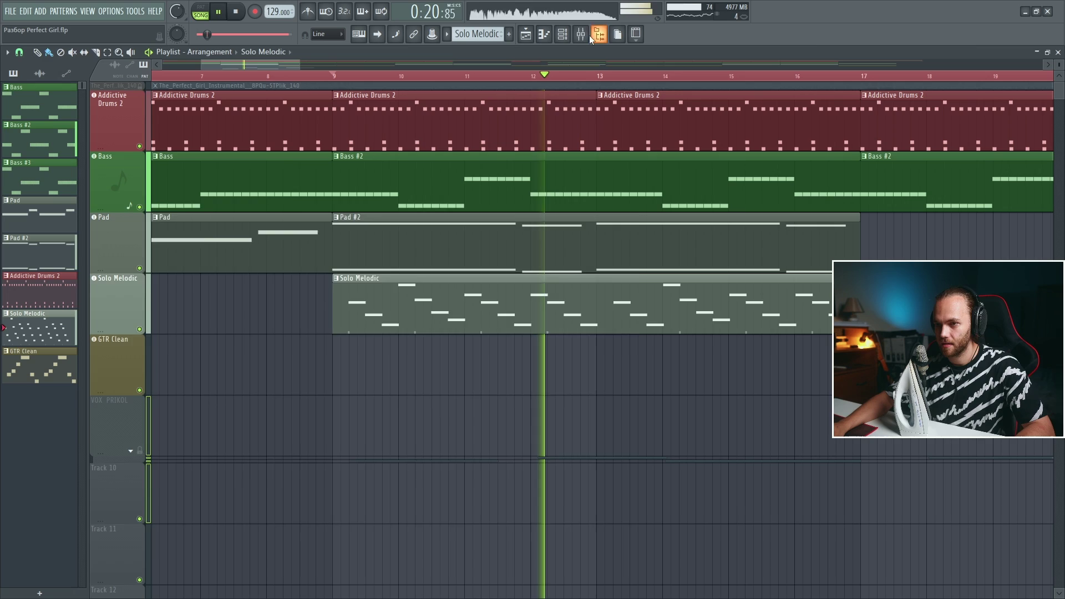
key("space")
left_click(581, 33)
key("F9")
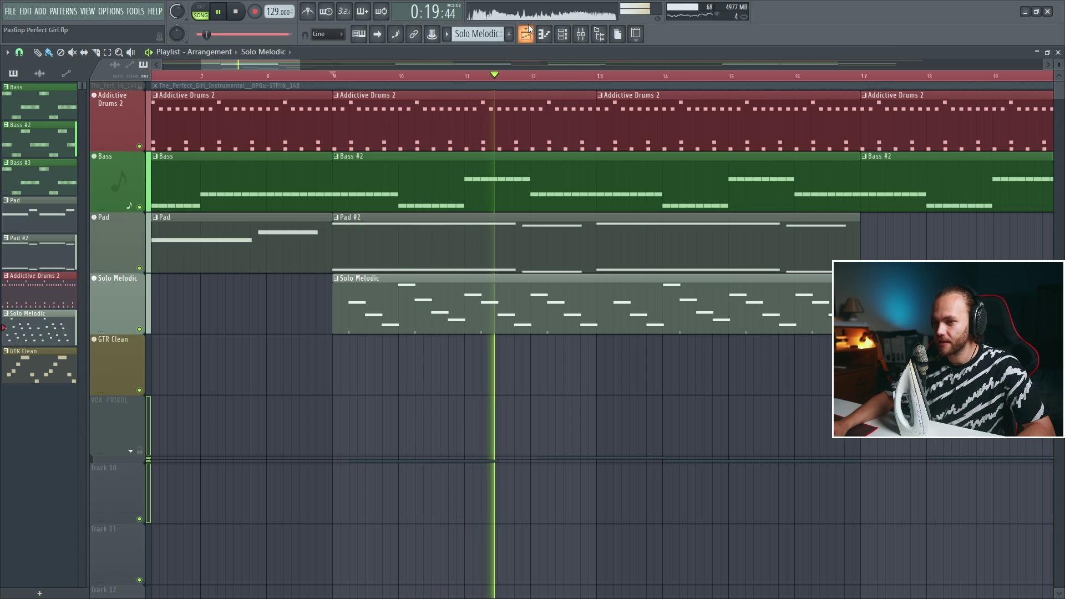
left_click(581, 34)
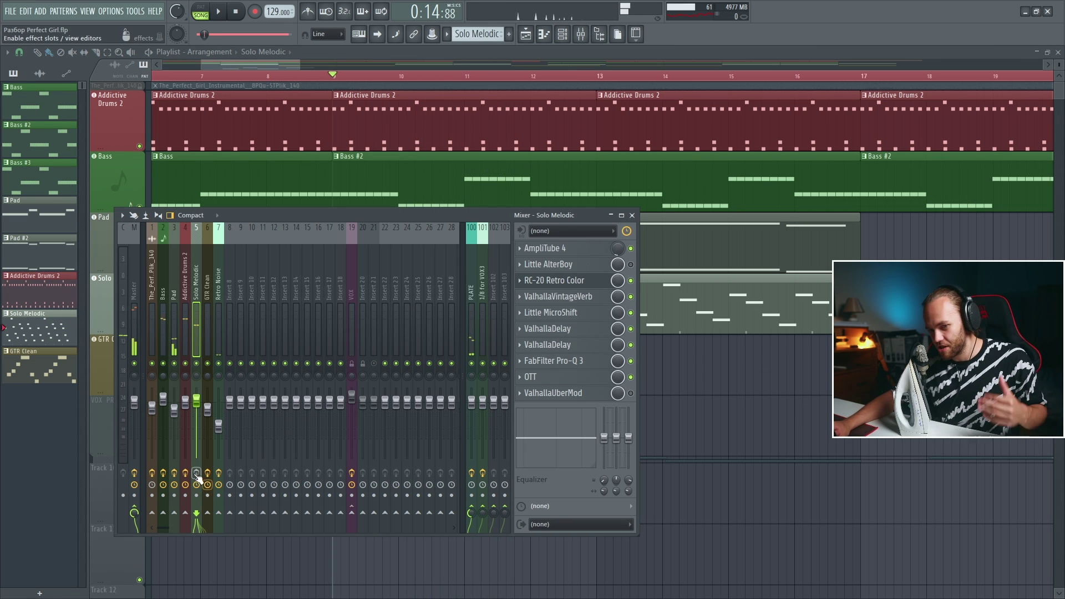
key("F9")
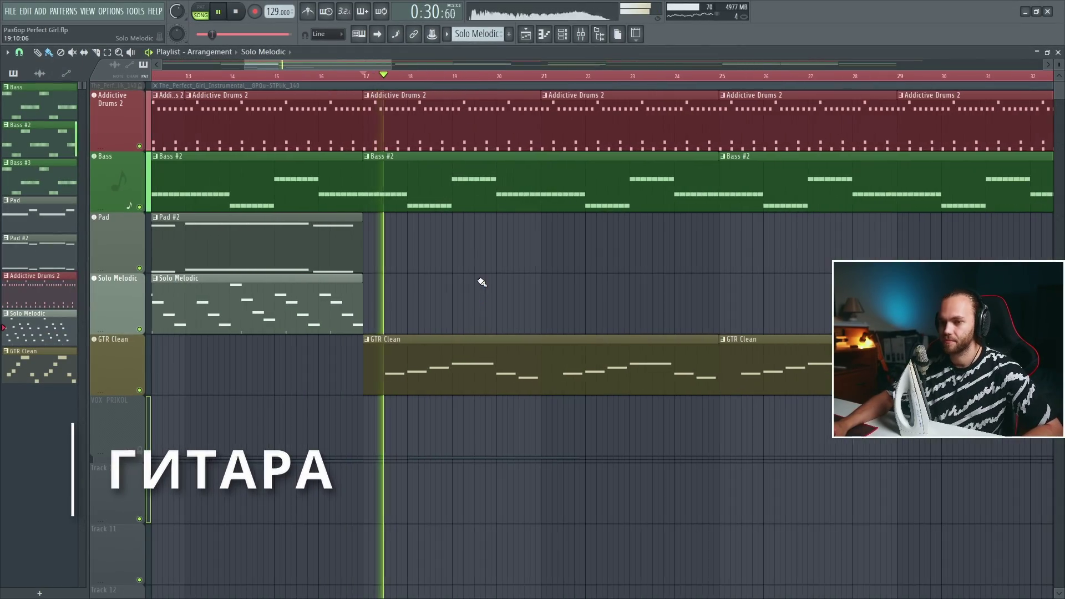
Step: Stop playback, highlight the playlist section where the guitar replaces the pad and melody, and play from bar 17
key("space")
scroll(458, 290, "down", 4)
left_click_drag(287, 244, 453, 244)
left_click(453, 244)
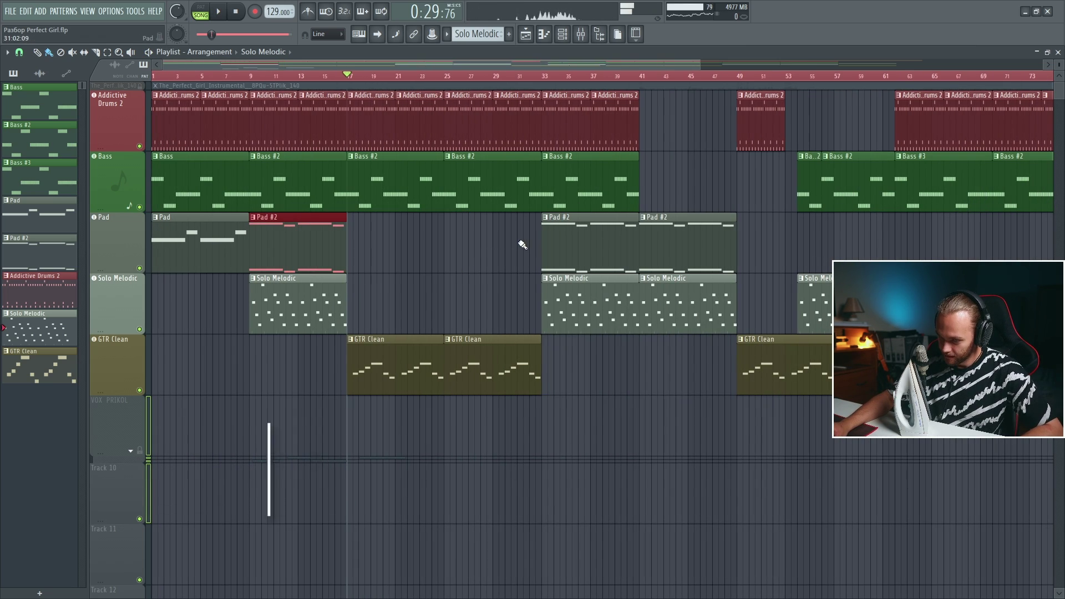
mouse_move(524, 237)
left_mouse_down()
mouse_move(373, 244)
mouse_move(791, 297)
left_mouse_up()
scroll(369, 273, "up", 3)
left_click(732, 299)
scroll(382, 327, "up", 3)
key("space")
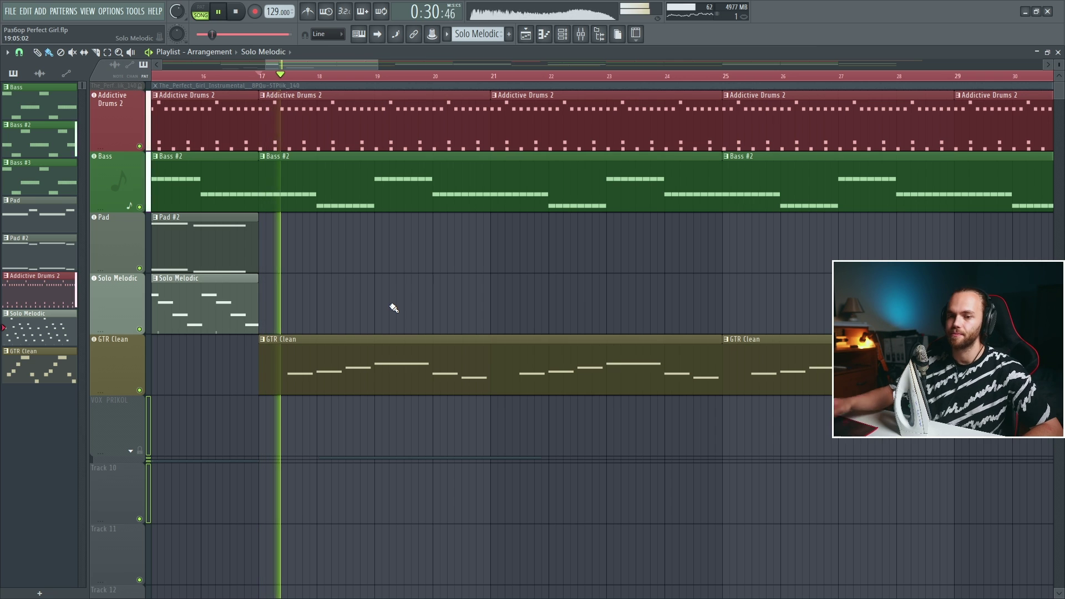
Step: Solo the GTR Clean playlist track, audition it, stop playback, and briefly check its track in the mixer
right_click(139, 391)
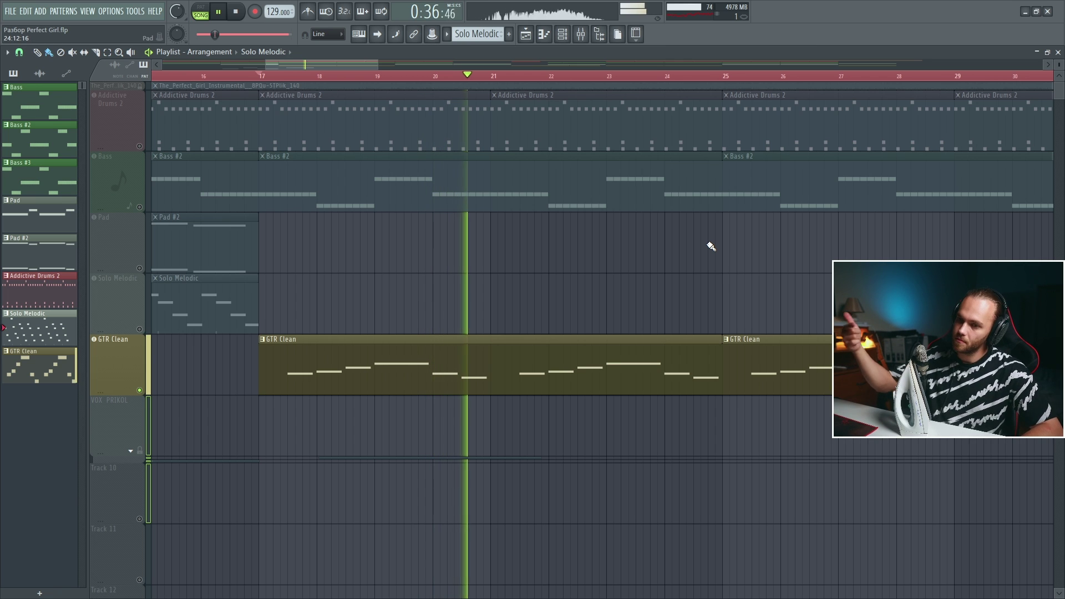
key("space")
key("F9")
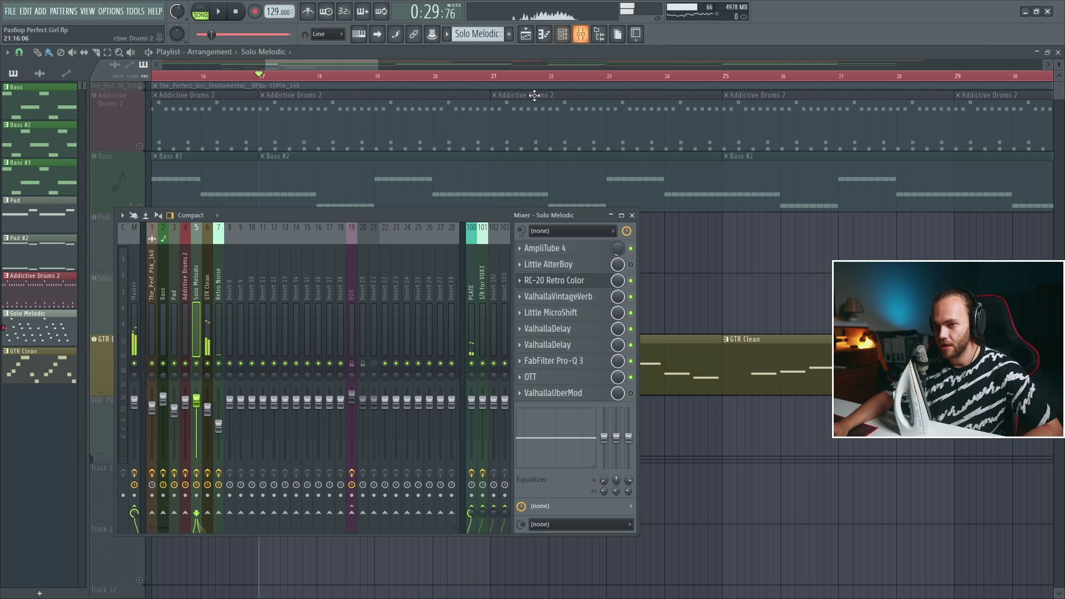
left_click(221, 344)
key("F9")
Step: Open GTR Clean's Kontakt instrument from the channel rack to show the Electric Vintage (Melody) guitar
scroll(261, 298, "up", 3)
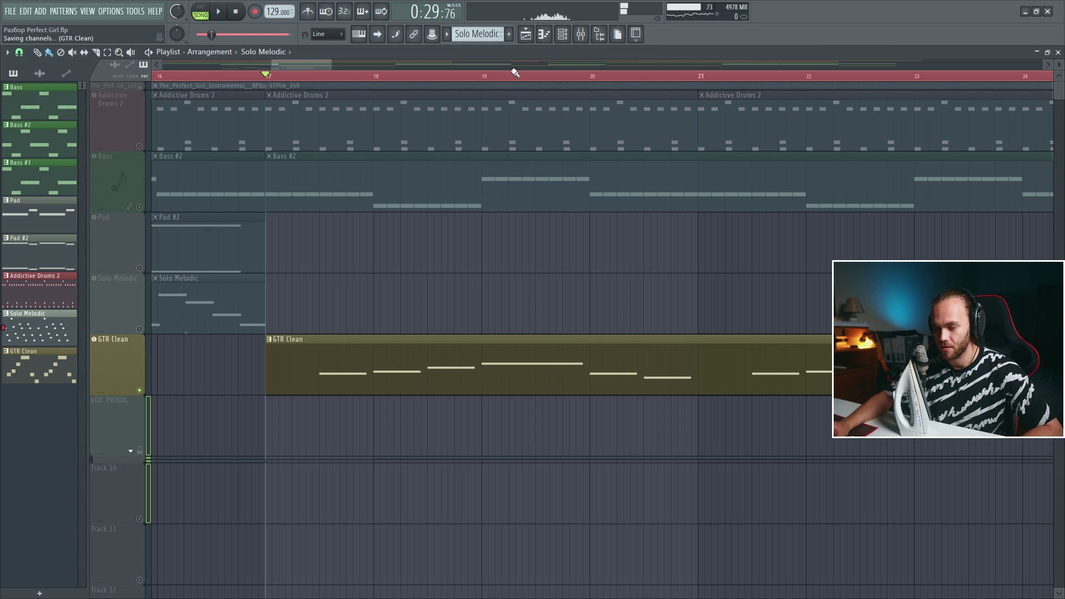
left_click(563, 34)
left_click(448, 310)
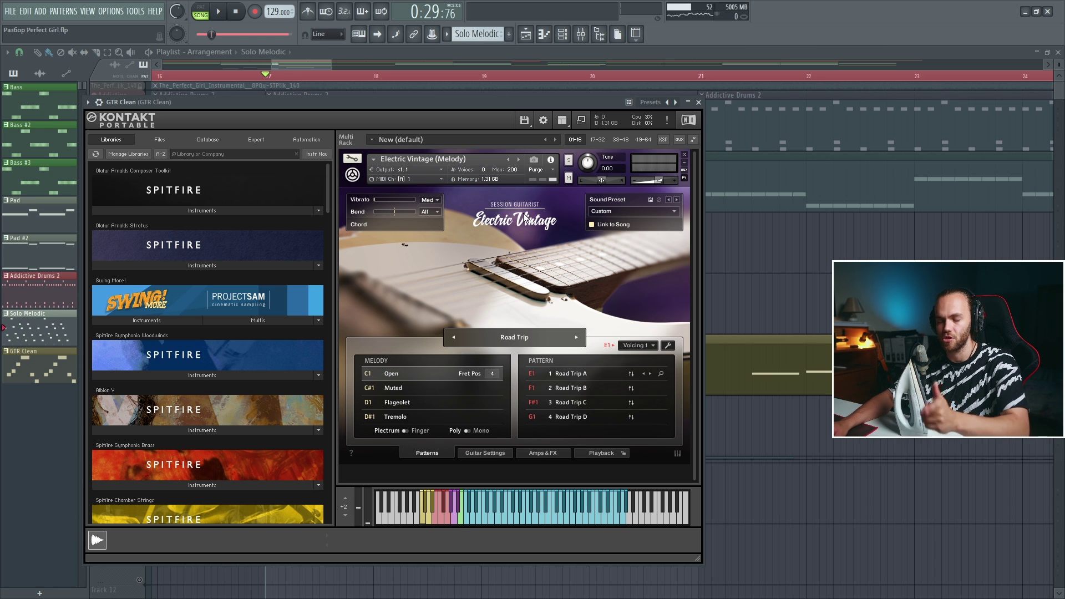
Step: Open the GTR Clean pattern in the piano roll and play it, pointing out the first four-bar phrase and its repeat
key("F7")
key("space")
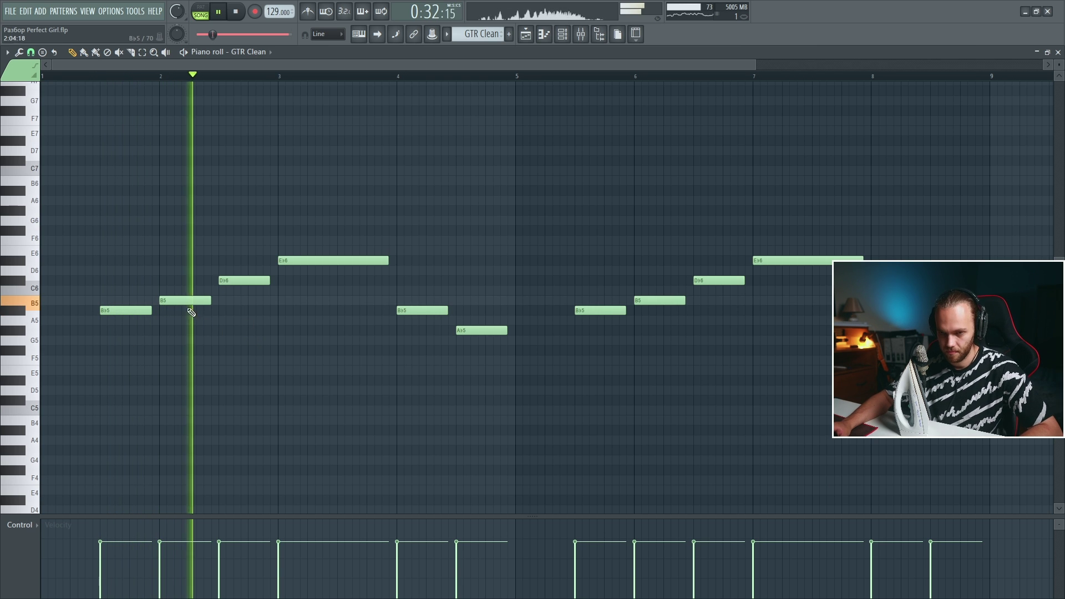
left_click_drag(172, 332, 390, 256)
key("ctrl+d")
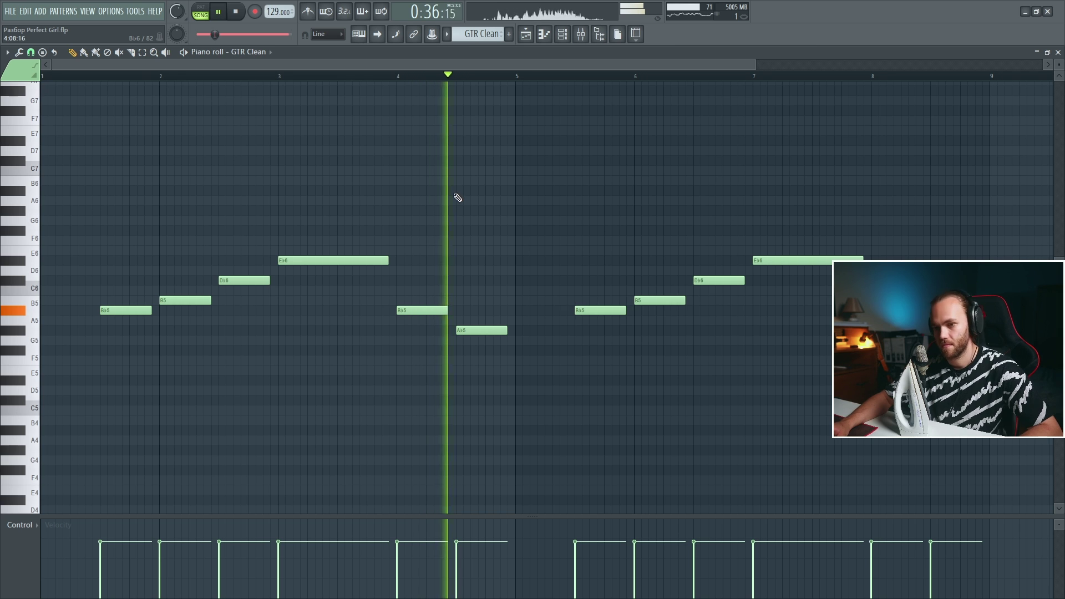
mouse_move(599, 187)
left_mouse_down()
mouse_move(630, 253)
mouse_move(688, 189)
left_mouse_up()
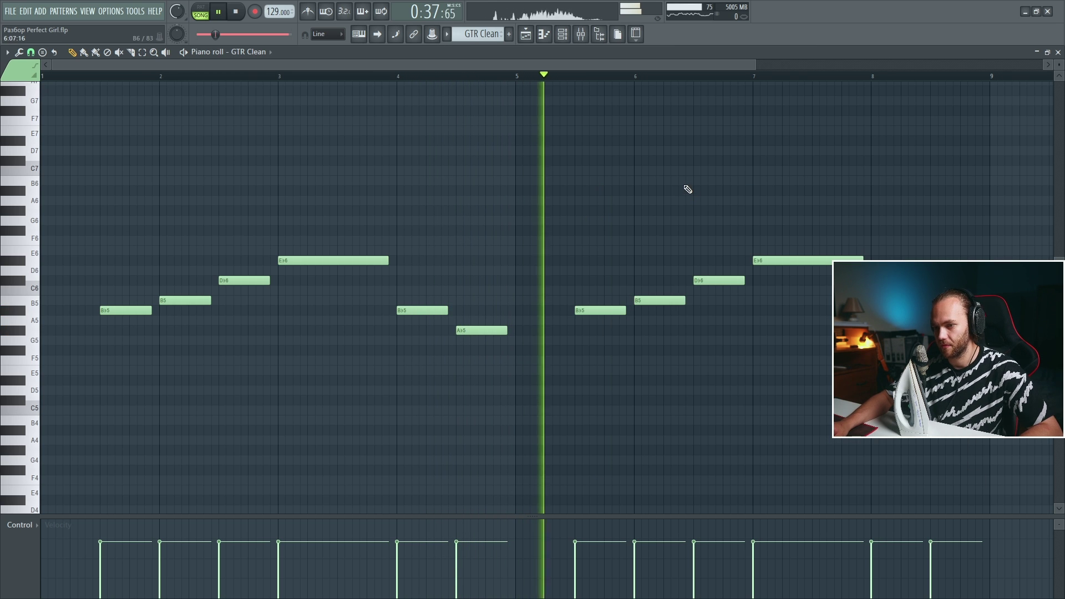
Step: Audition the opening guitar phrase again, stop playback, and show GTR Clean's effect chain in the mixer
left_click(581, 35)
key("F9")
key("space")
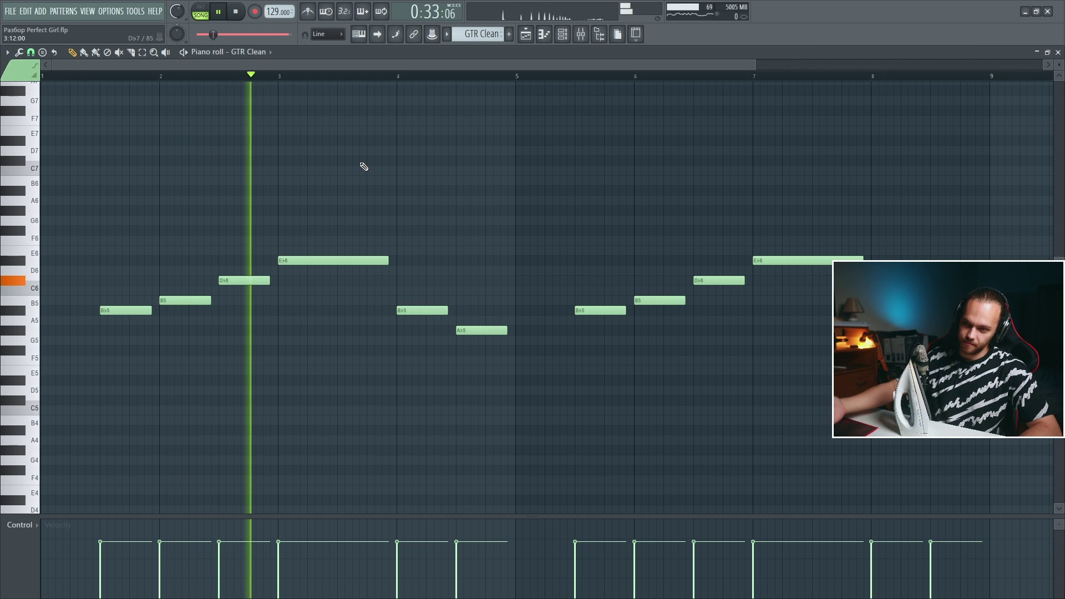
key("space")
key("F9")
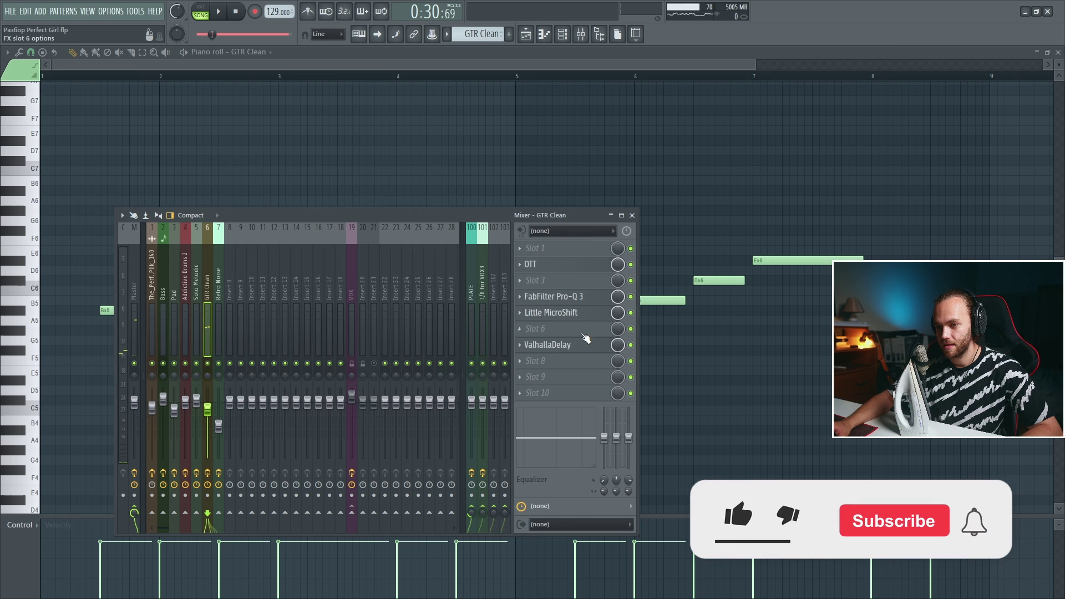
Step: Bypass OTT, FabFilter Pro-Q 3 and Little MicroShift on GTR Clean, audition it with only ValhallaDelay, and open the delay's settings
left_click(552, 345)
key("Escape")
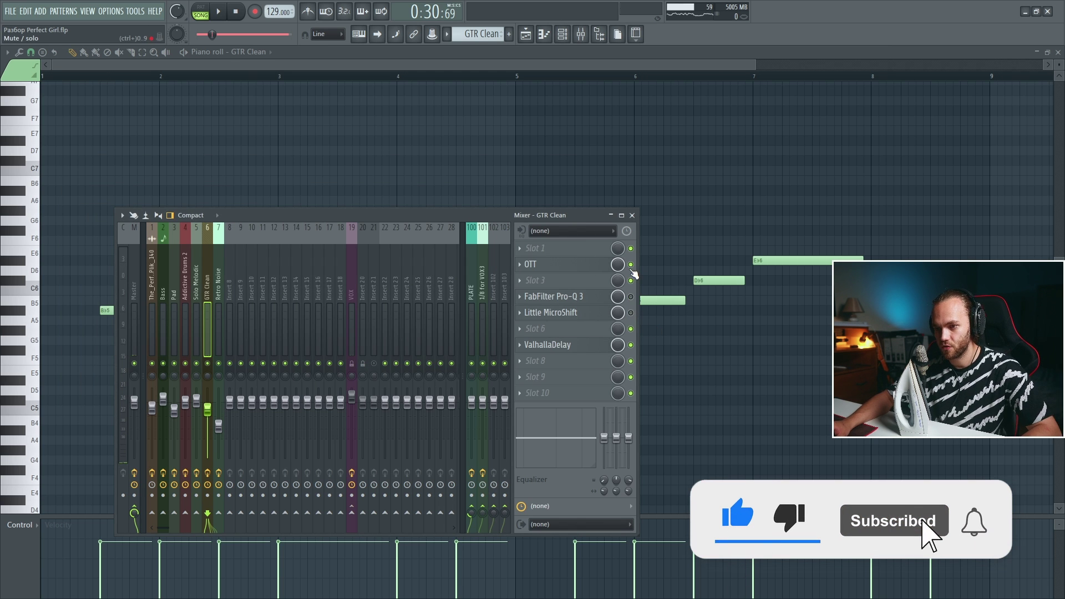
left_click(630, 264)
key("space")
key("F9")
left_click(581, 34)
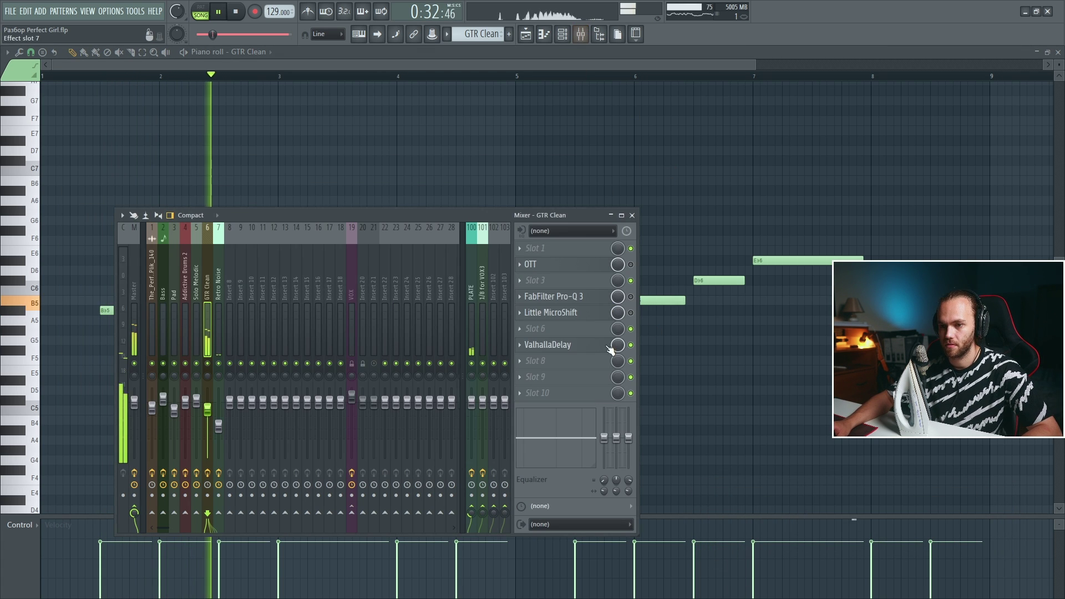
left_click(609, 346)
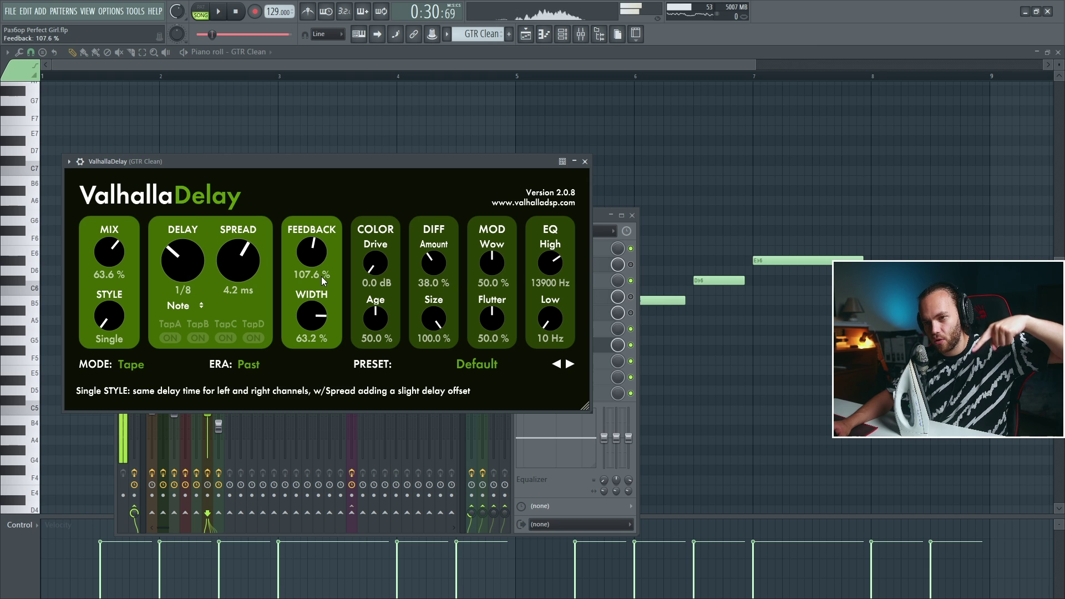
Step: Audition GTR Clean with ValhallaDelay's diffusion off, and set the diffusion amount to 28.8%
scroll(322, 251, "down", 2)
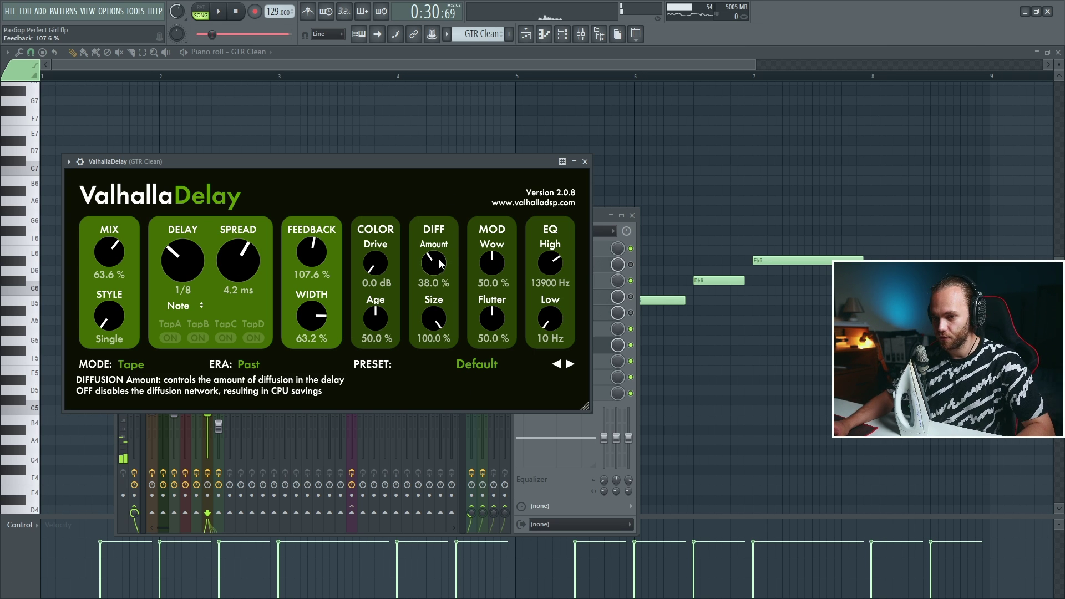
left_click_drag(436, 258, 450, 234)
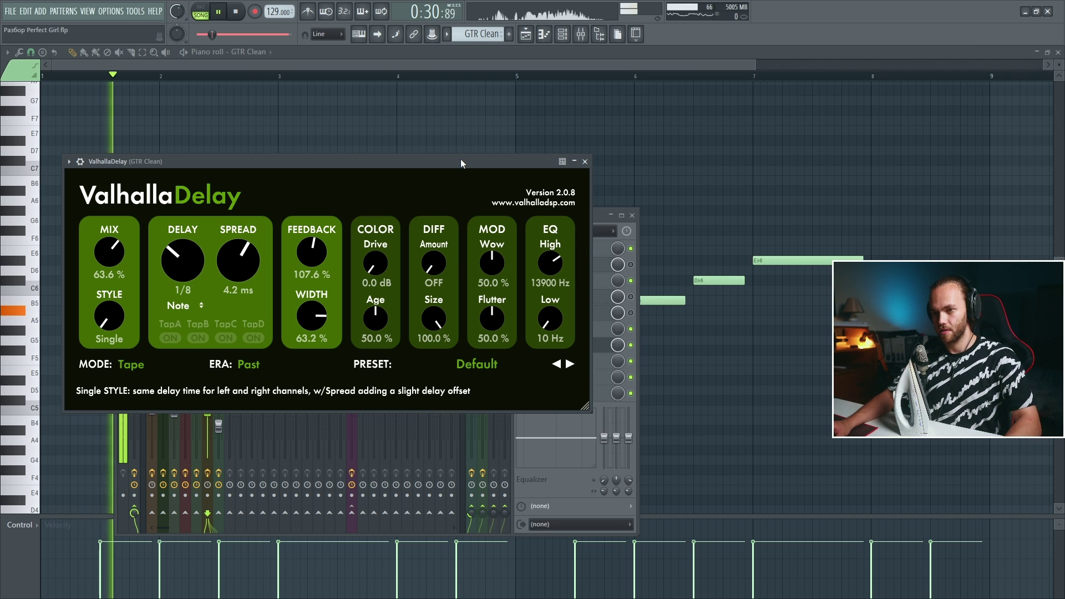
left_click_drag(441, 260, 453, 221)
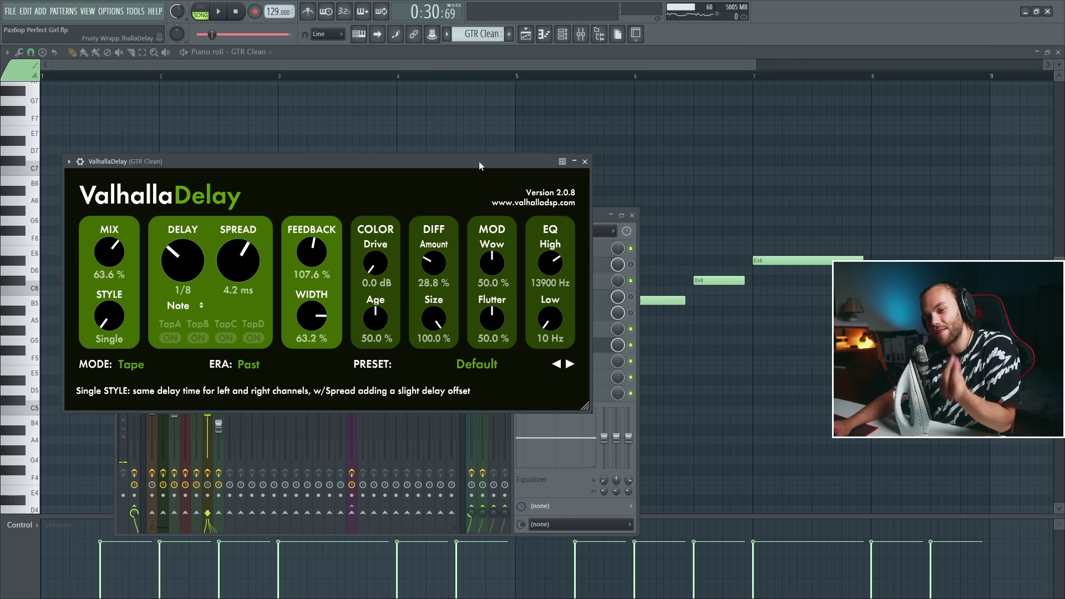
Step: Play GTR Clean with ValhallaDelay's window closed, re-enable OTT, and show its settings
key("space")
key("Escape")
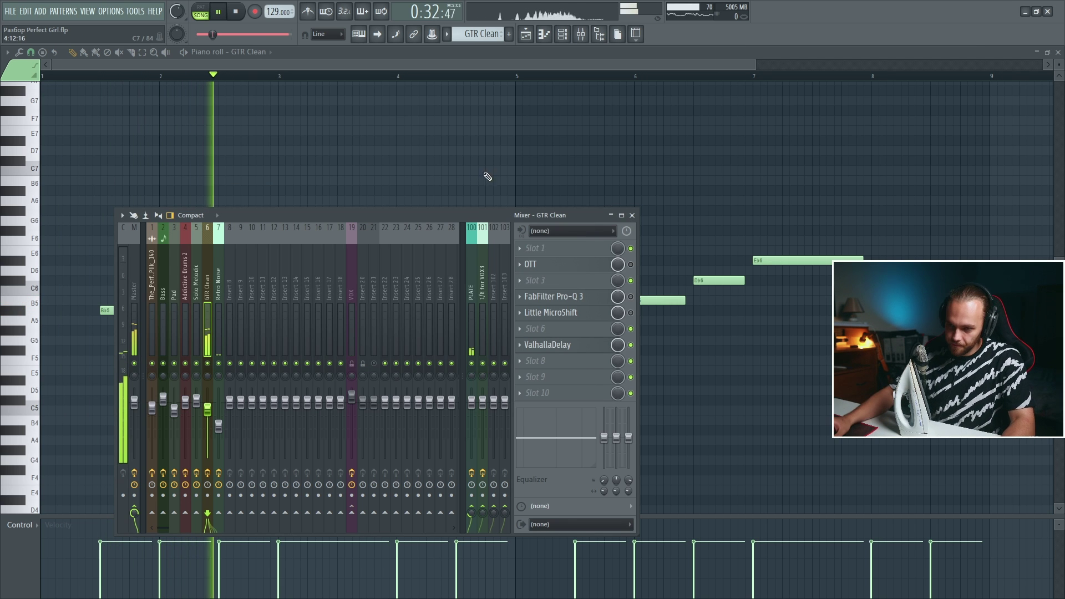
left_click(592, 268)
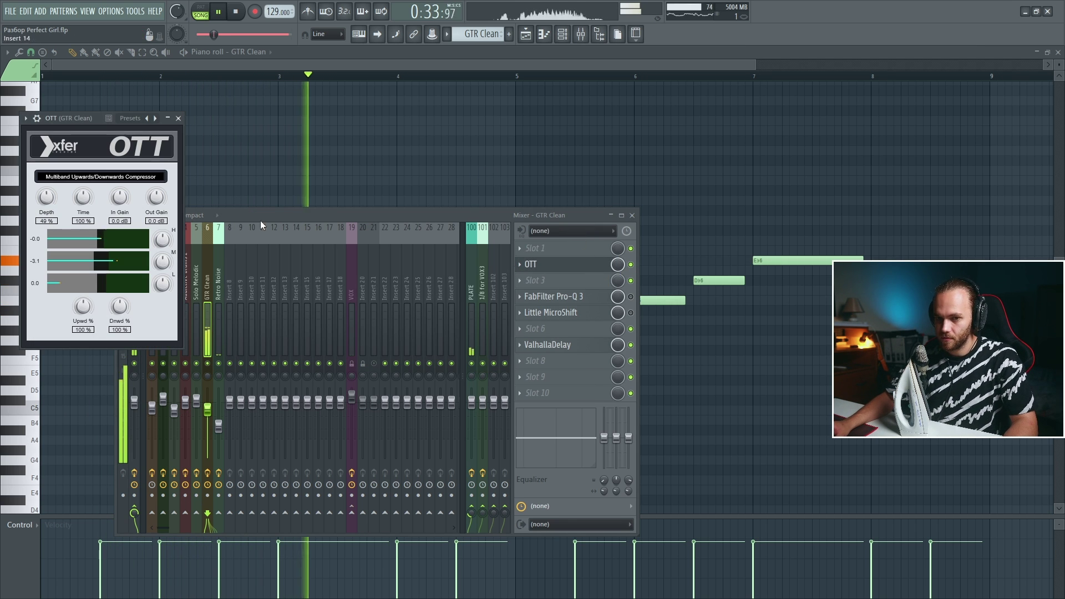
left_click(585, 262)
Step: Re-enable FabFilter Pro-Q 3 and Little MicroShift on GTR Clean during playback, viewing their settings, and close the mixer
left_click(598, 300)
left_click(598, 302)
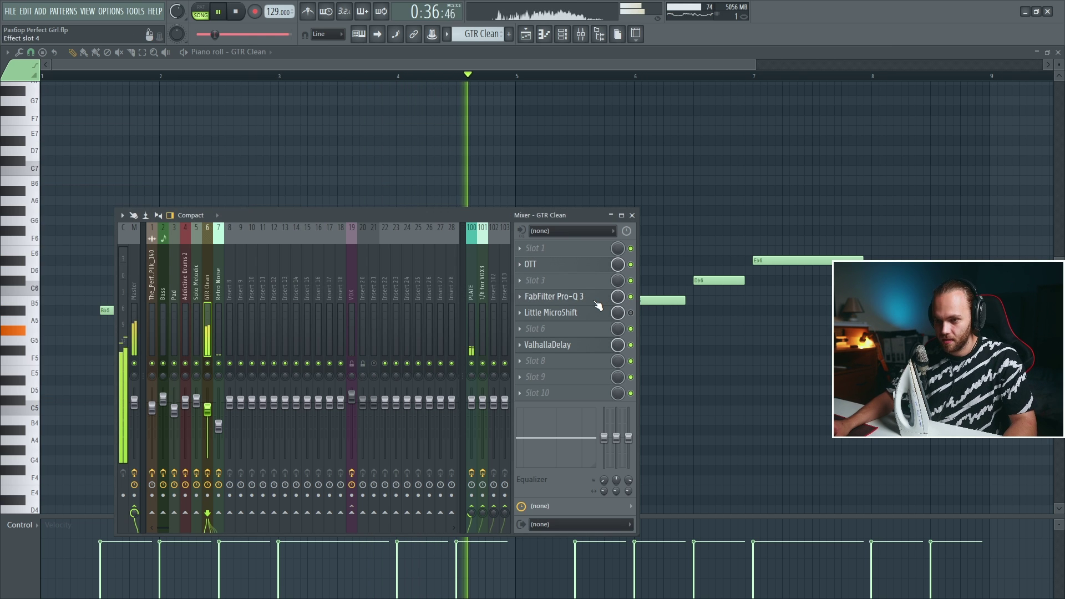
left_click(598, 302)
left_click(598, 303)
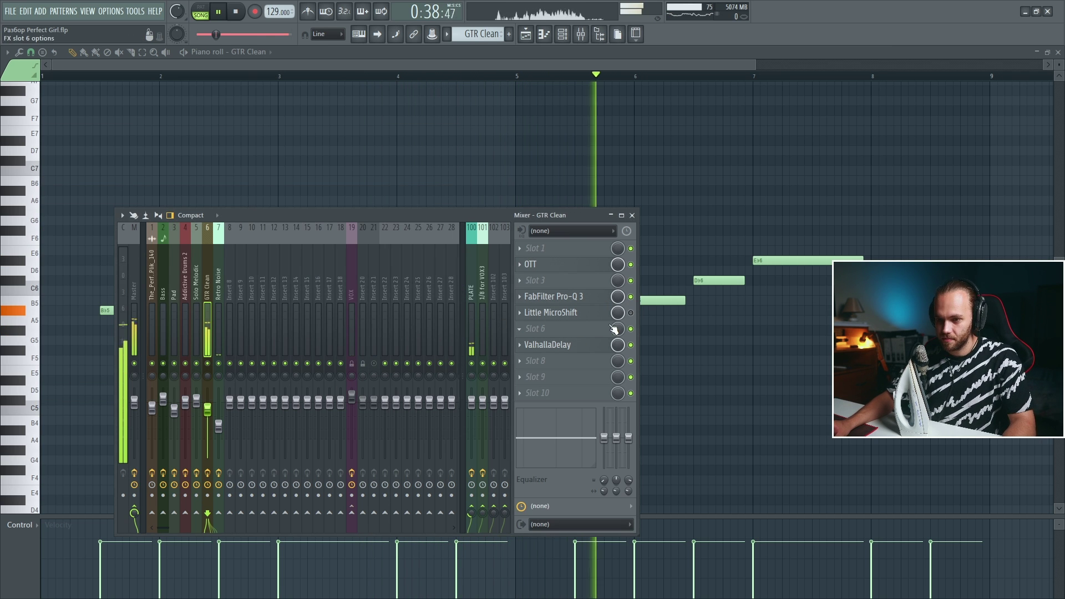
left_click(566, 309)
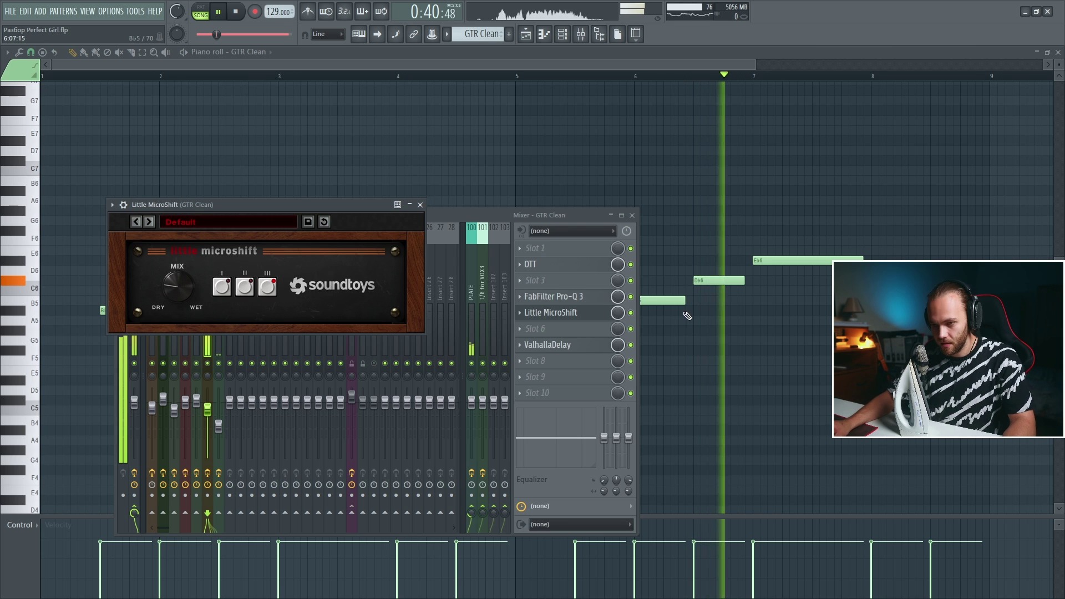
left_click(632, 216)
key("space")
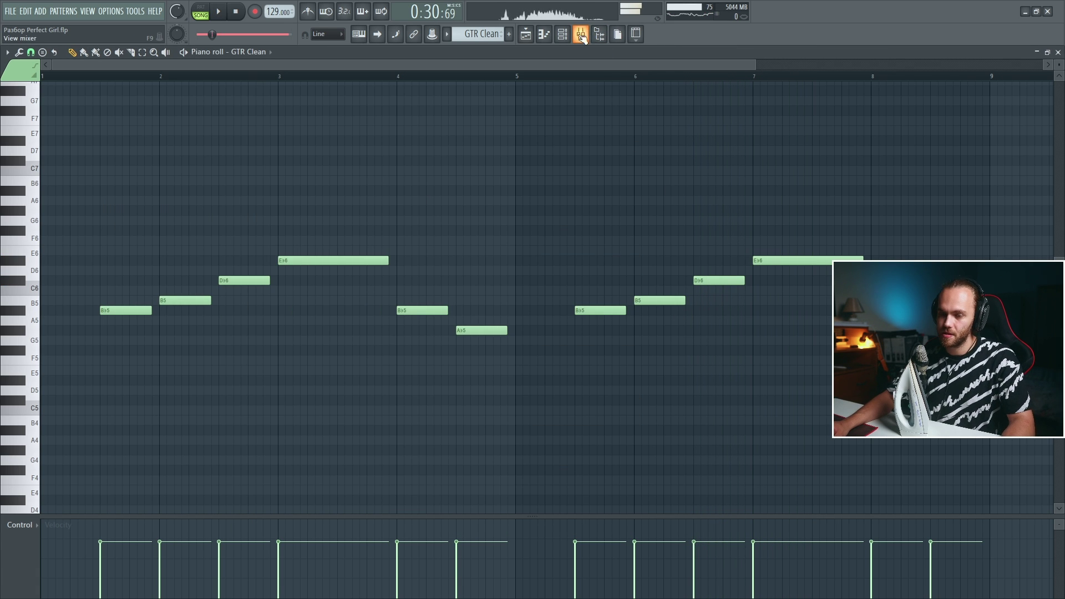
Step: Play the arrangement from bar 17 to hear the clean guitar together with the drums and bass
left_click(525, 33)
left_click(350, 76)
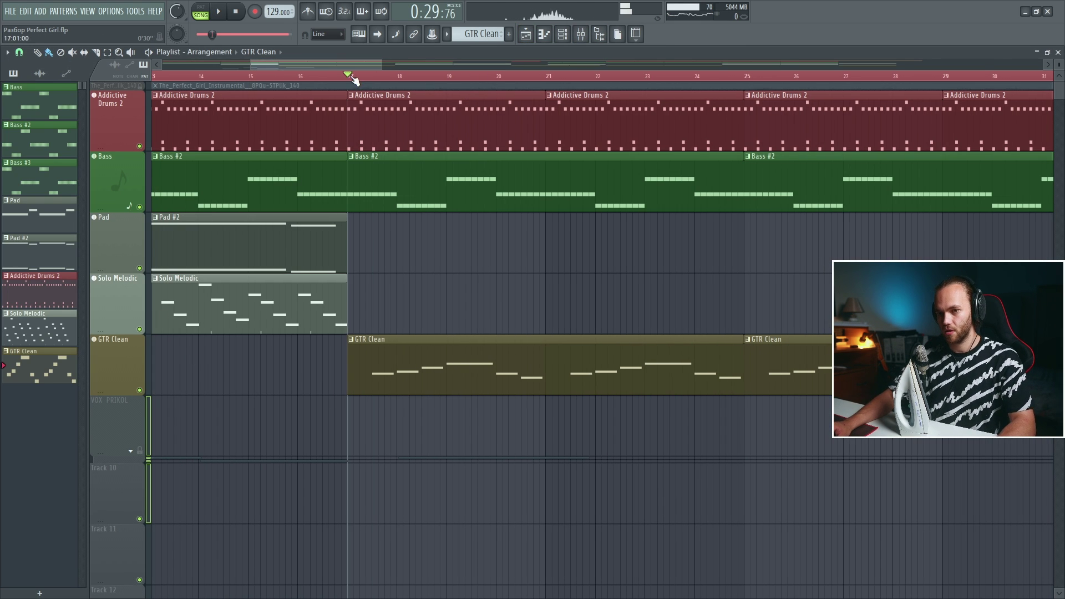
key("space")
scroll(452, 278, "down", 2)
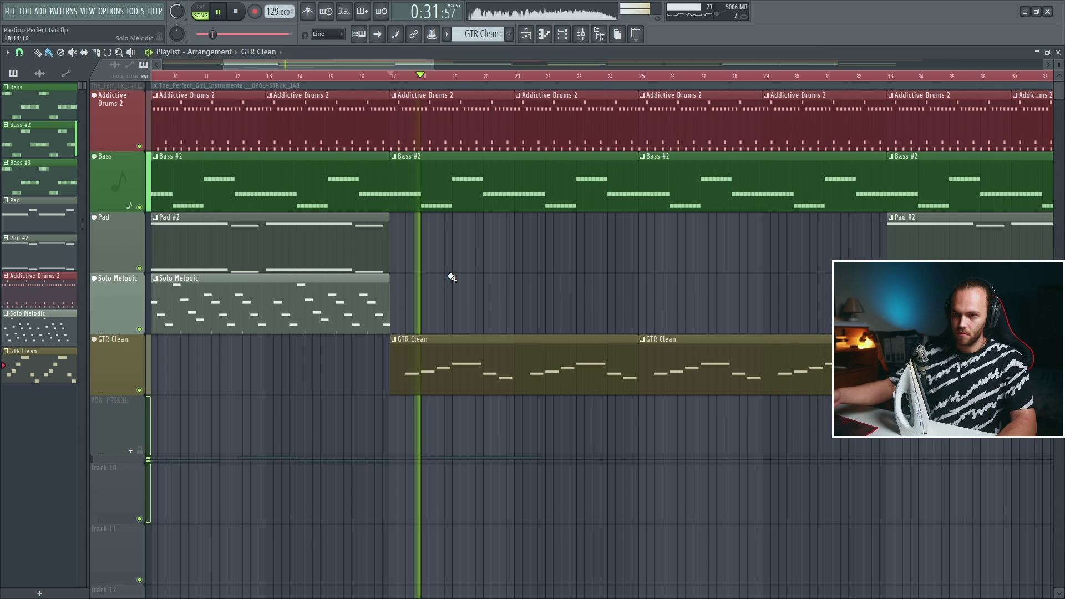
left_click(581, 33)
key("F9")
key("space")
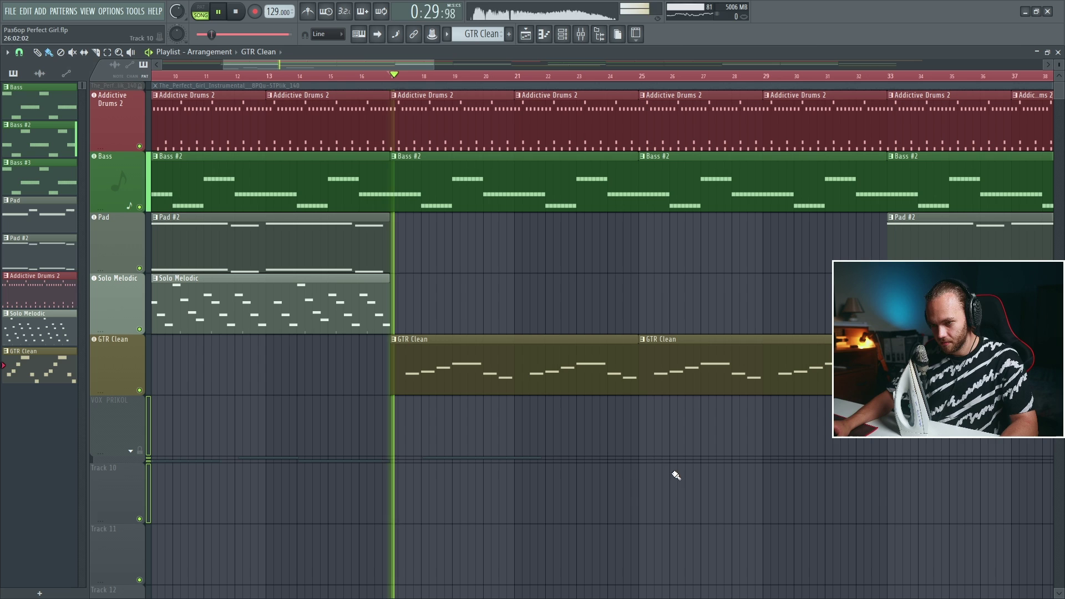
Step: Save the project, replay the guitar section from bar 17, and view the wider arrangement
key("ctrl+s")
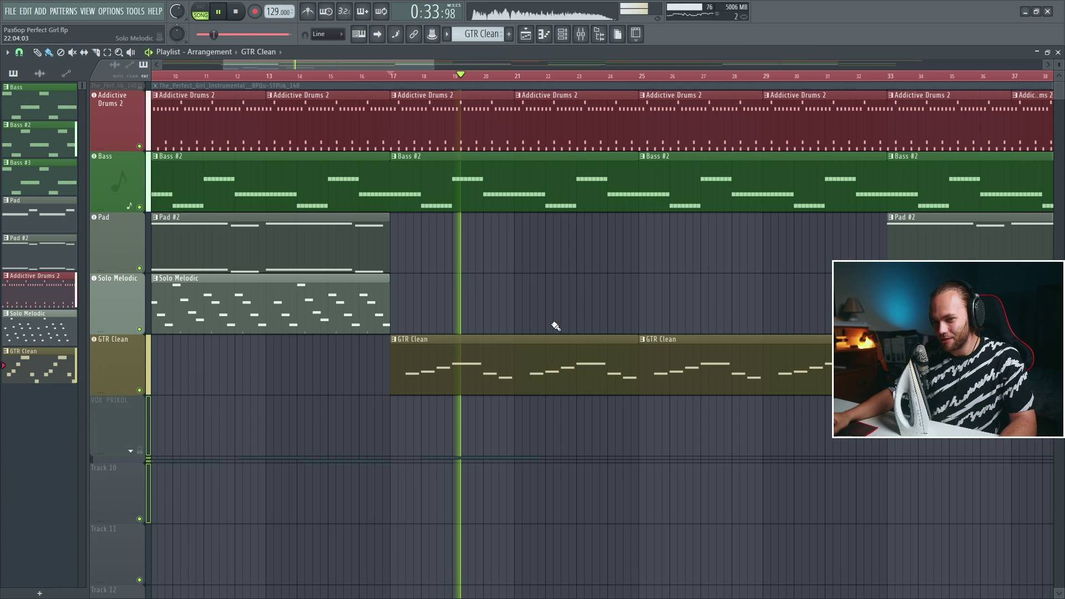
key("F9")
key("F9")
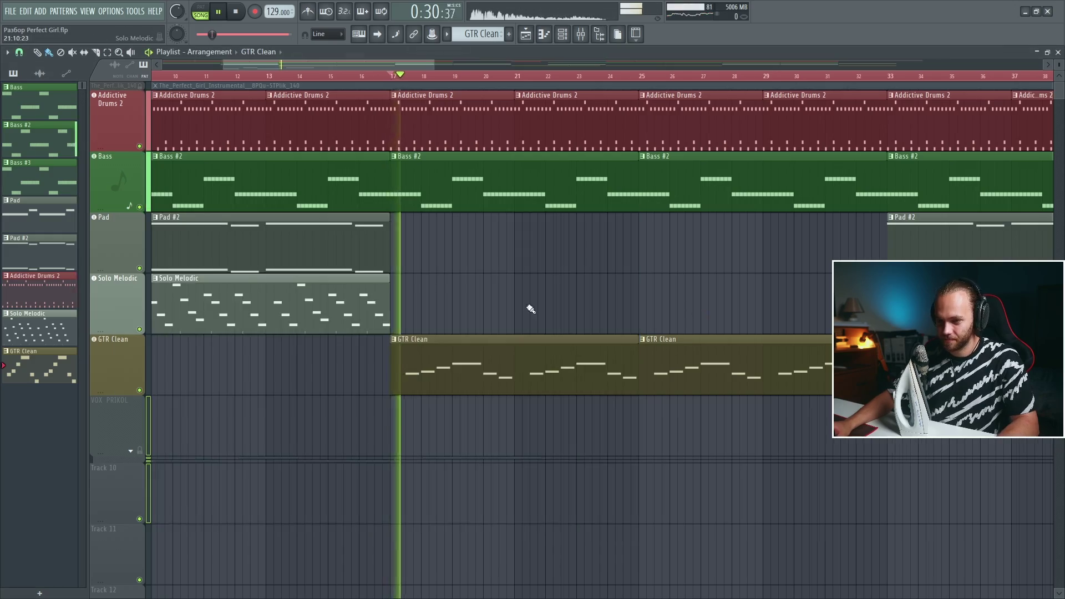
scroll(464, 283, "down", 4)
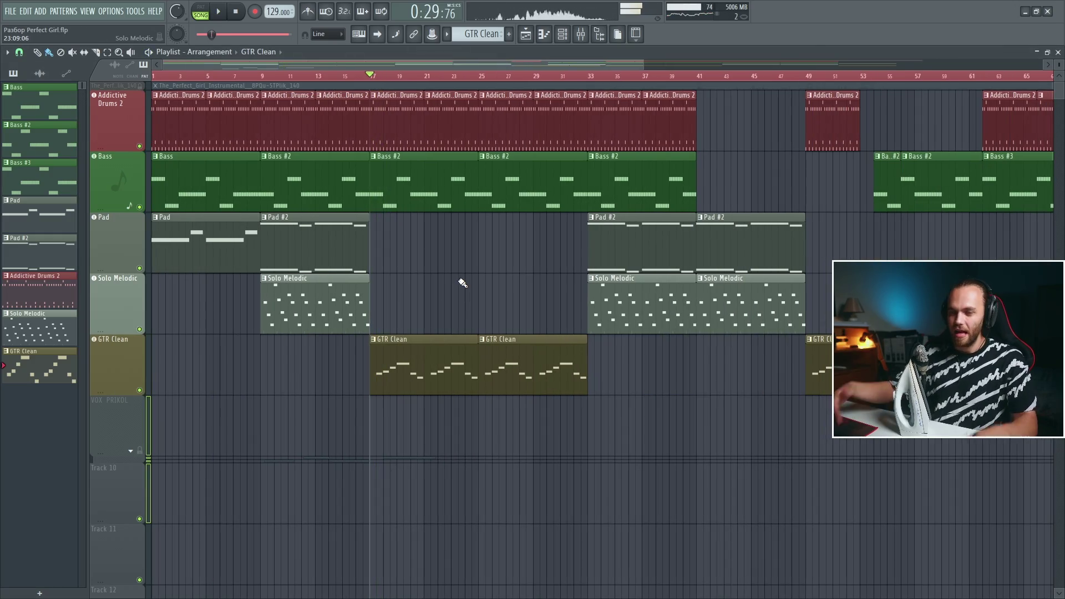
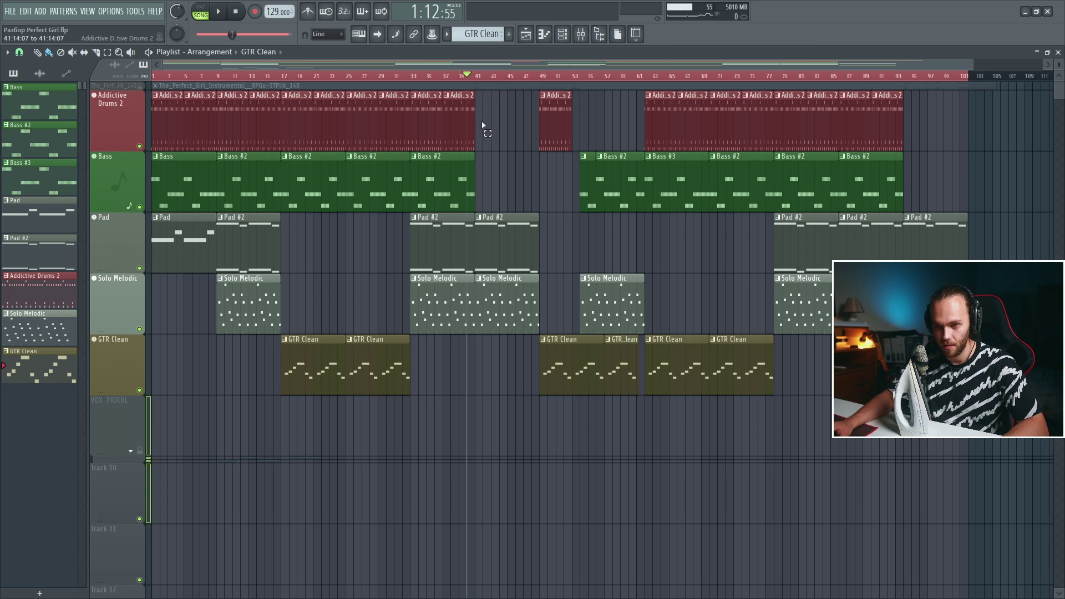
Step: Play the end of the drum fill after bar 52 into the drumless bass and Solo Melodic section, and review the arrangement
left_click(538, 179)
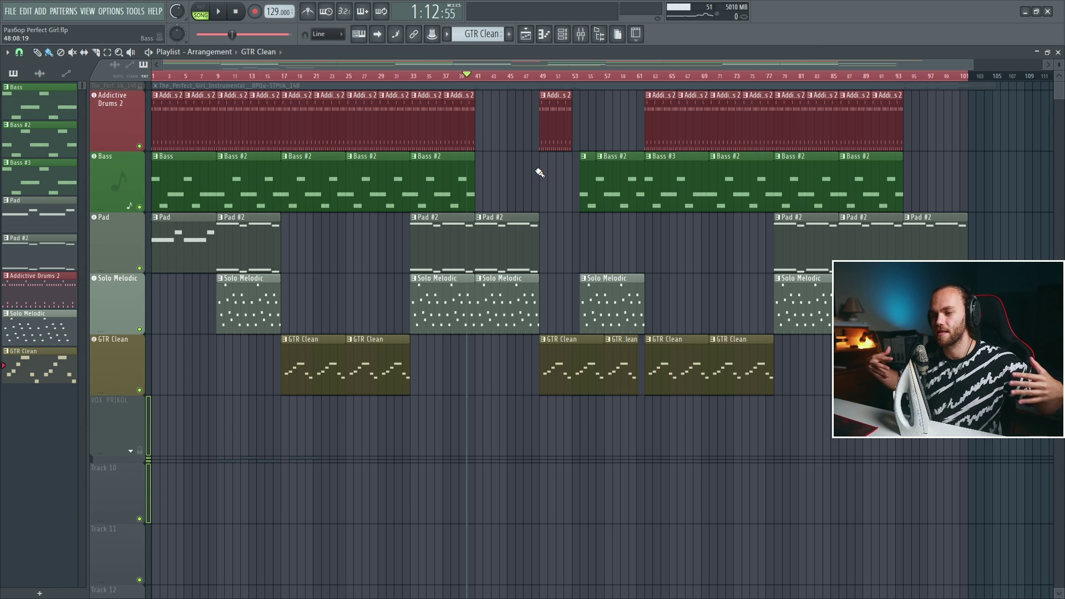
scroll(588, 119, "up", 3)
left_click(506, 76)
key("space")
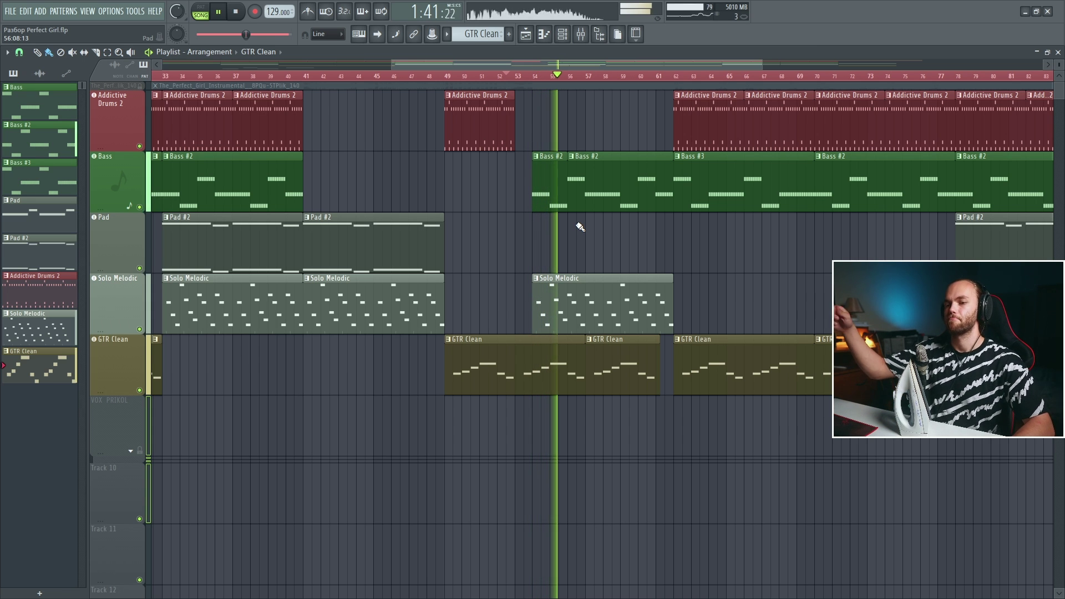
key("space")
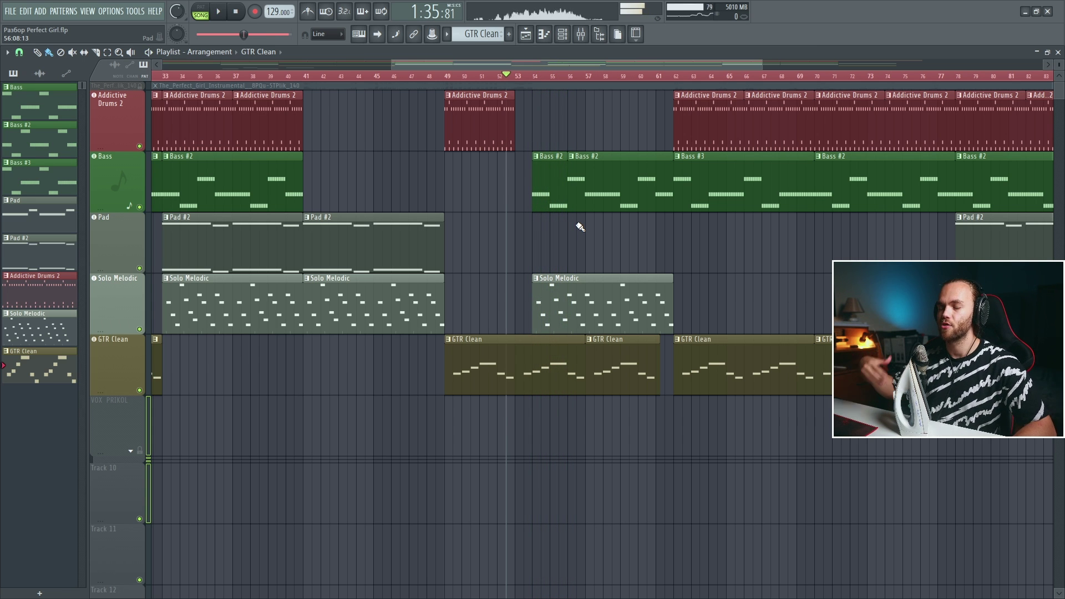
scroll(580, 227, "down", 3)
left_click_drag(555, 92, 635, 328)
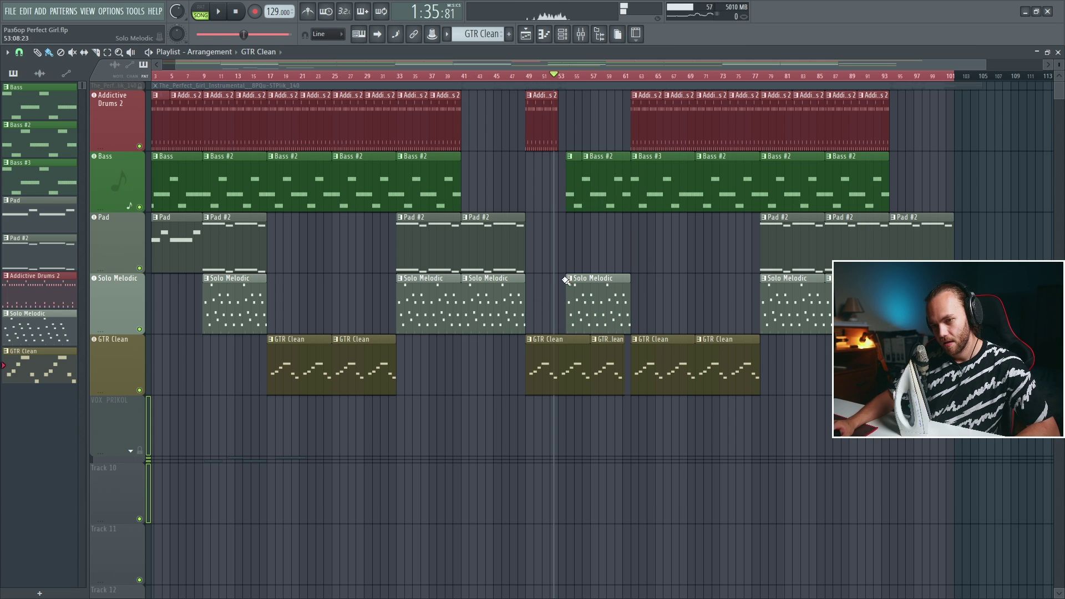
scroll(441, 199, "down", 1)
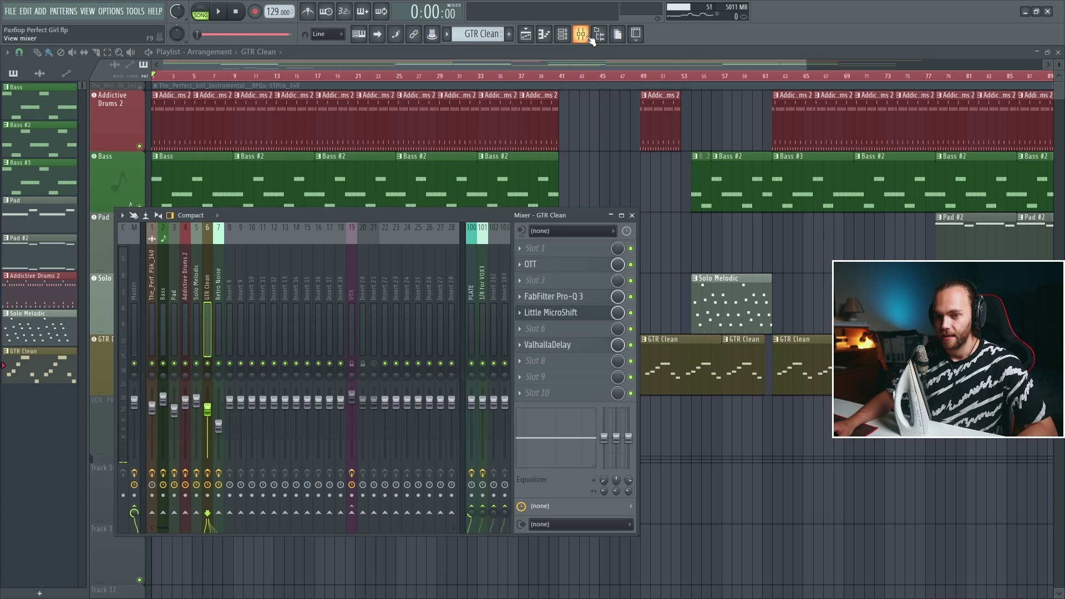
Step: Solo the Bass track, play it from the start, and show OTT's settings in its effect chain
key("F9")
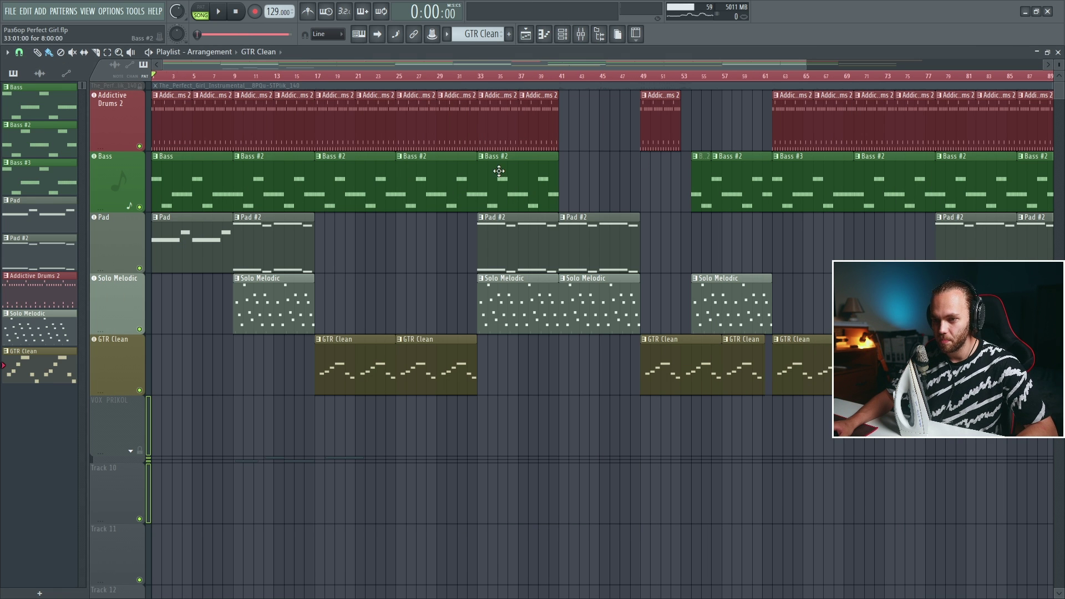
right_click(141, 206)
key("F9")
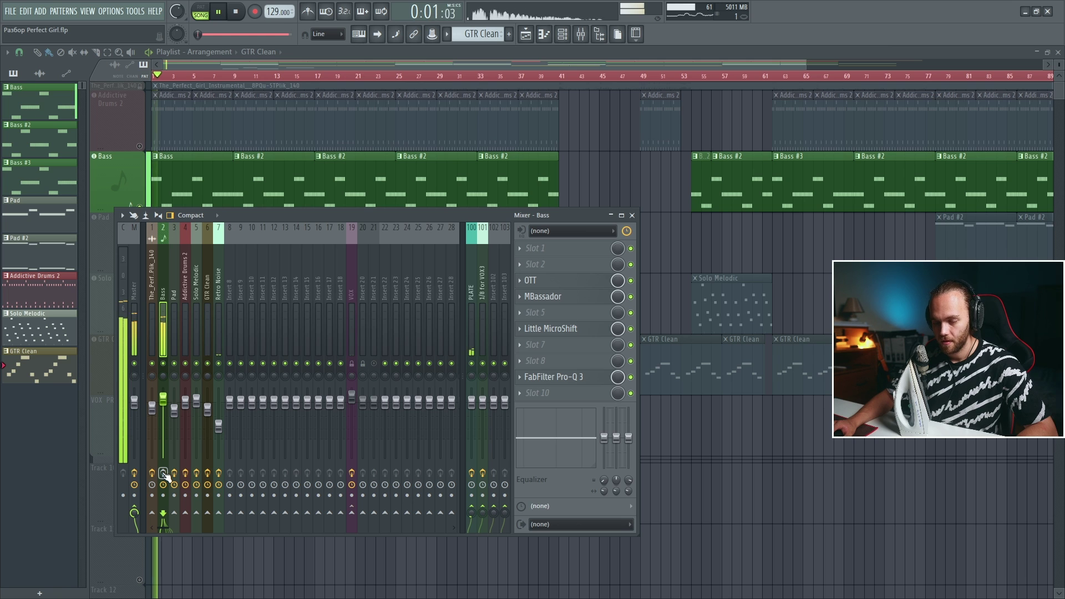
left_click(604, 282)
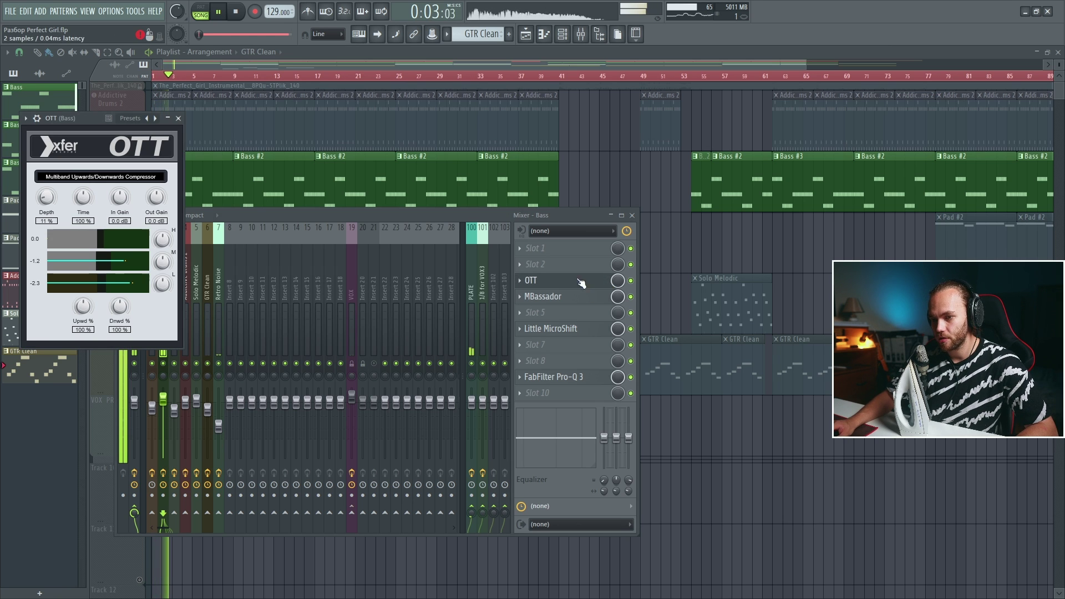
left_click(178, 118)
Step: Show MBassador on the Bass channel, compare the sound with its bypass, and stop playback
left_click(582, 297)
left_click(582, 299)
left_click(630, 297)
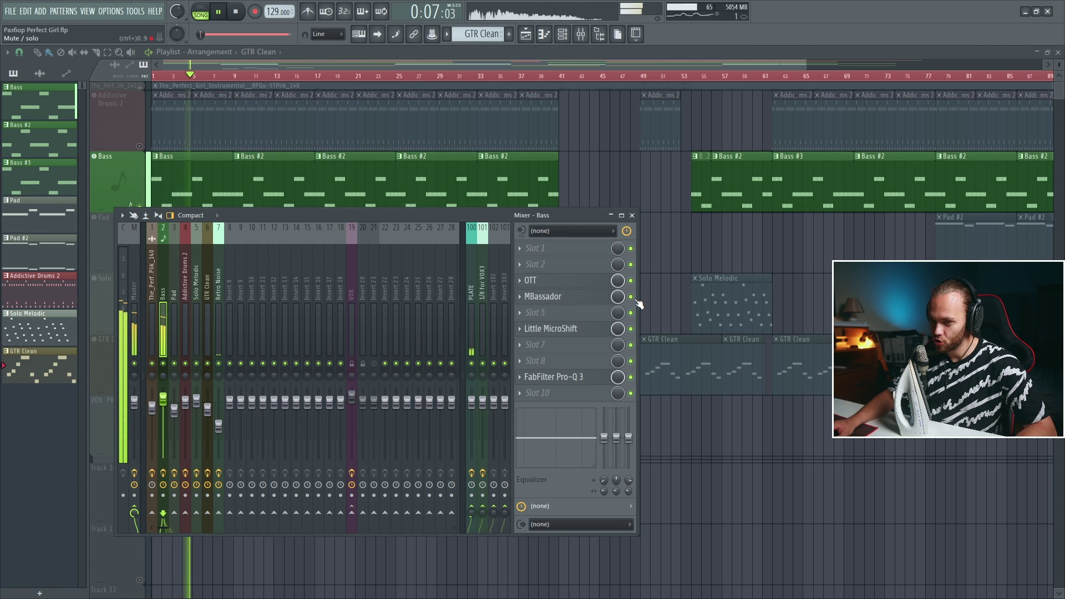
key("space")
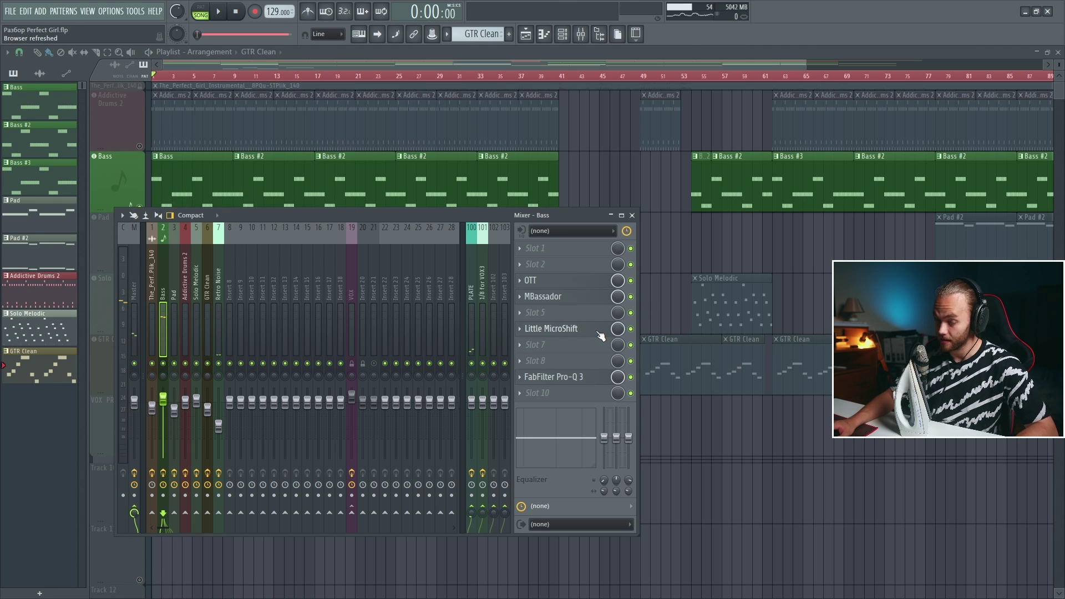
Step: Audition the bass with Little MicroShift and point out the plugin's mix setting
left_click(599, 330)
key("space")
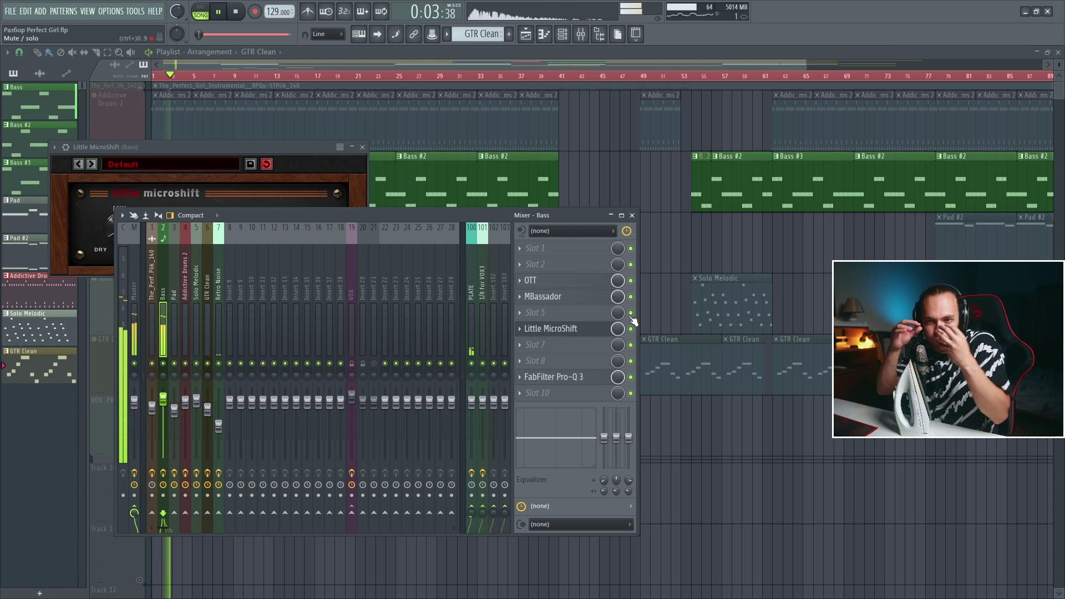
left_click(582, 329)
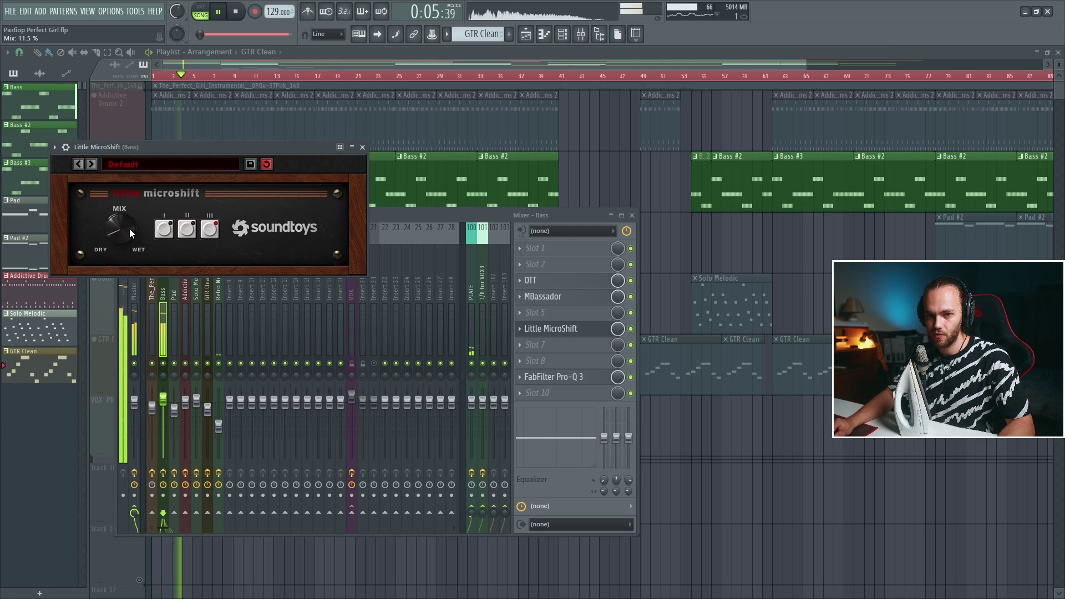
key("Escape")
Step: Compare the bass with FabFilter Pro-Q 3 on and bypassed, and audition its side-channel low-cut band in solo
left_click(631, 377)
key("space")
left_click(582, 379)
left_click(631, 377)
left_click(584, 380)
key("space")
left_click(237, 260)
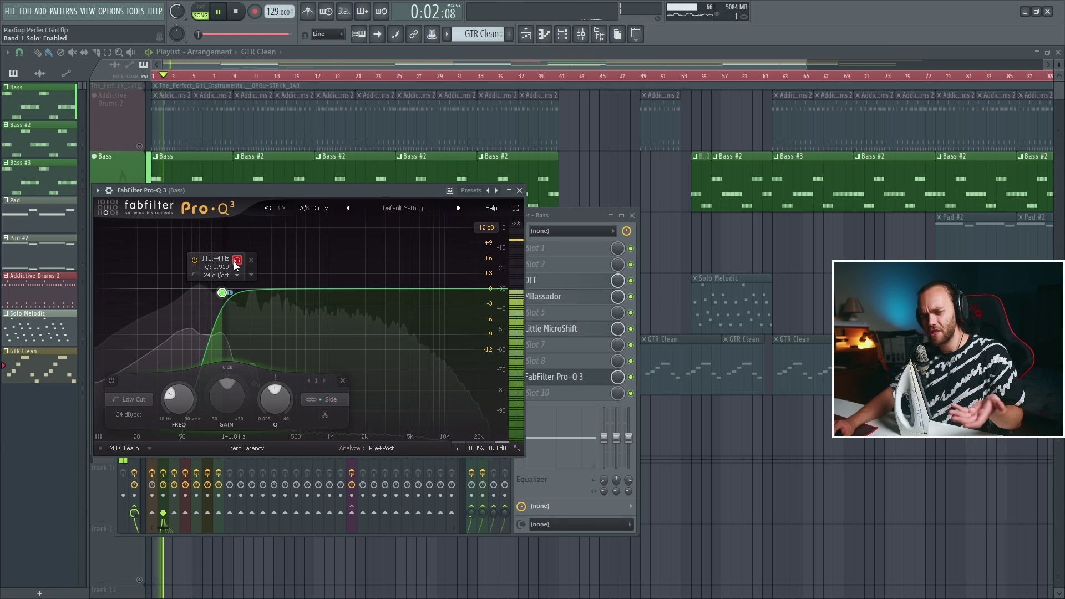
left_click(237, 260)
key("Escape")
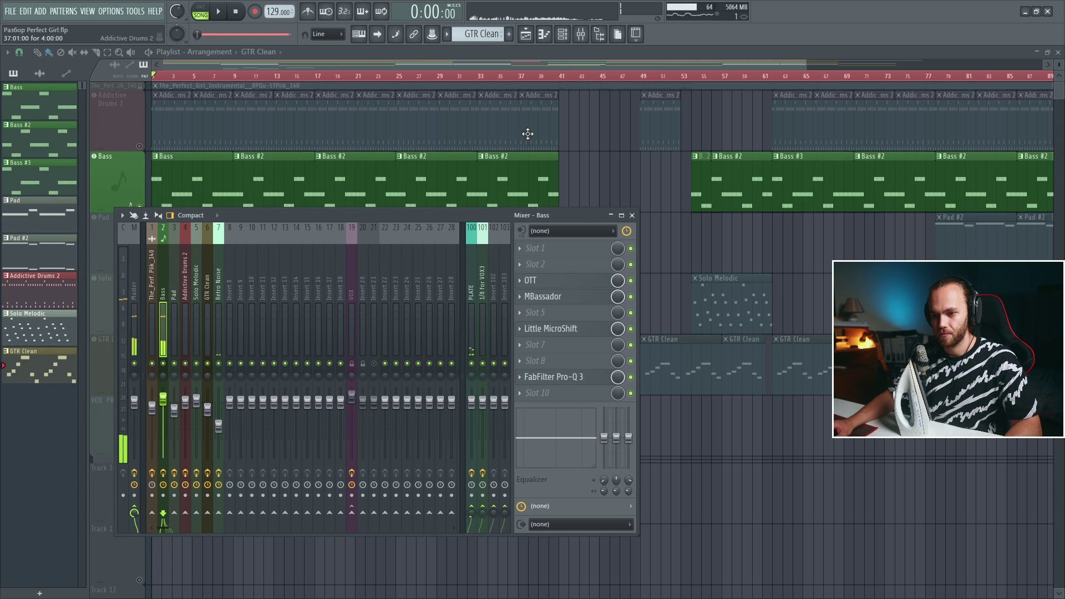
key("Escape")
Step: Solo the Addictive Drums 2 track, play it from the start, and show OTT's settings in its effect chain
key("space")
left_click(119, 111)
key("F9")
key("space")
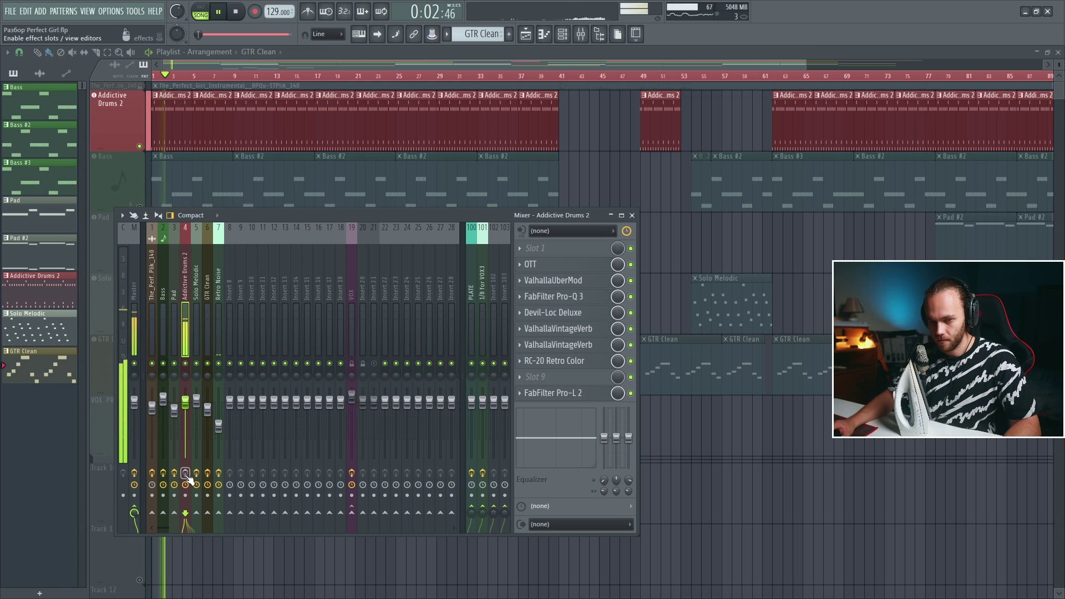
left_click(530, 264)
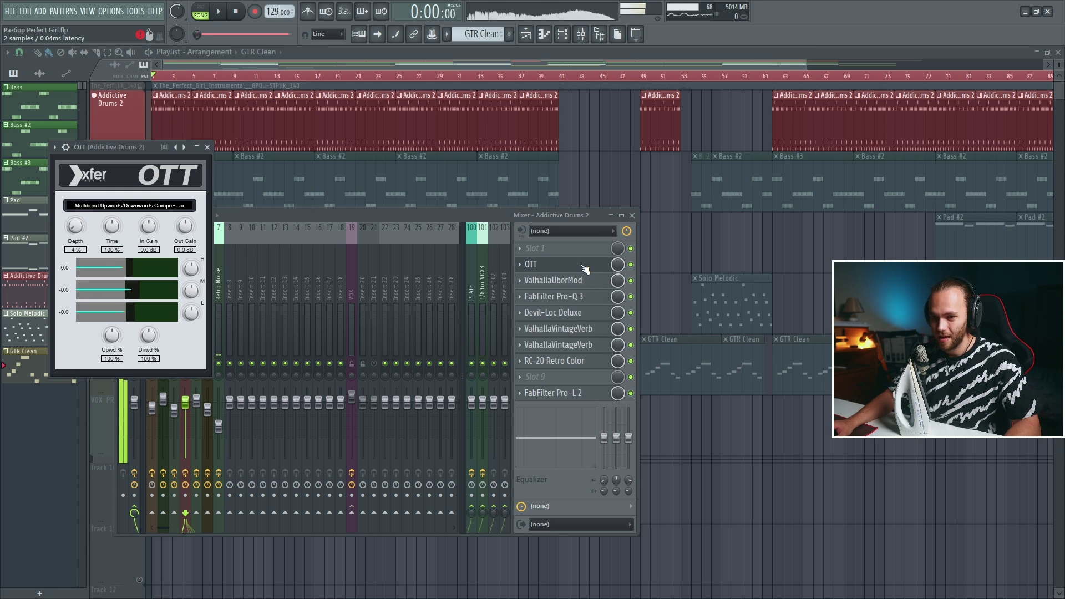
key("space")
left_click(206, 147)
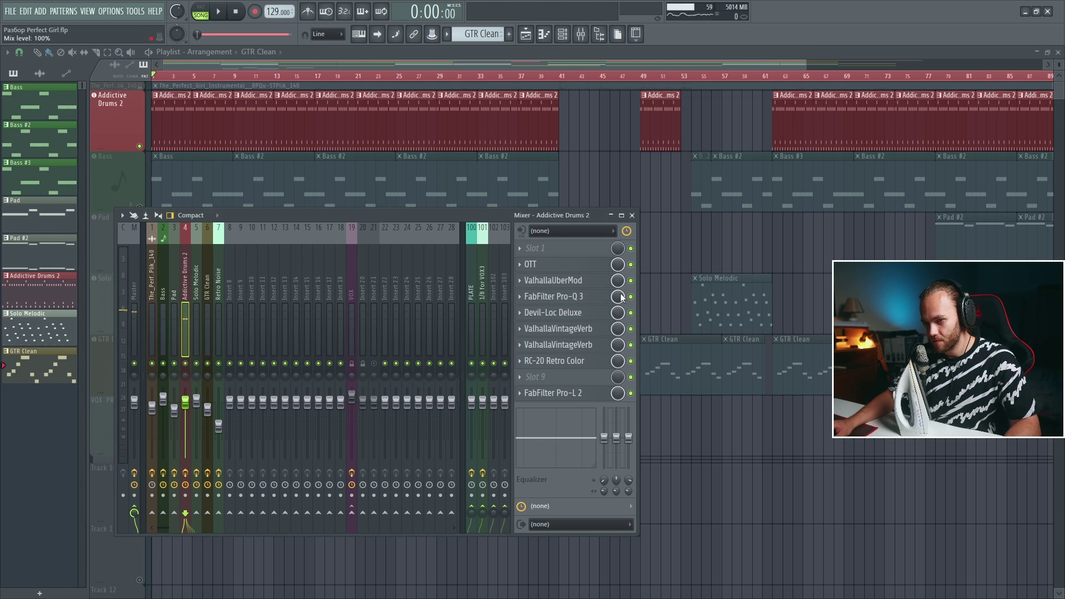
Step: Show the ValhallaUberMod and FabFilter Pro-Q 3 settings on the Addictive Drums 2 channel
left_click(594, 281)
left_click(595, 282)
left_click(595, 283)
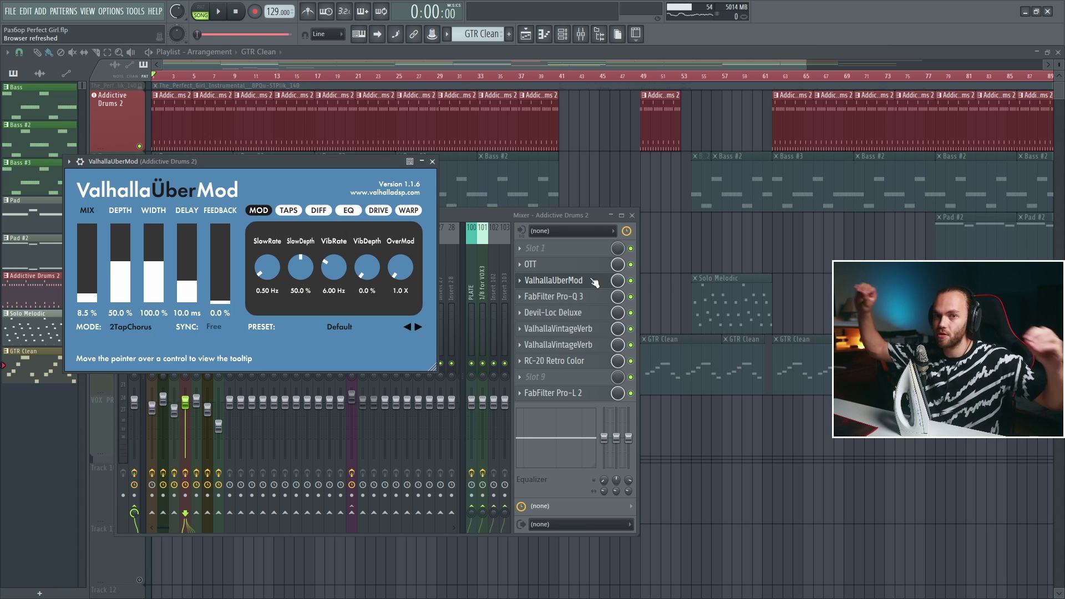
left_click(594, 297)
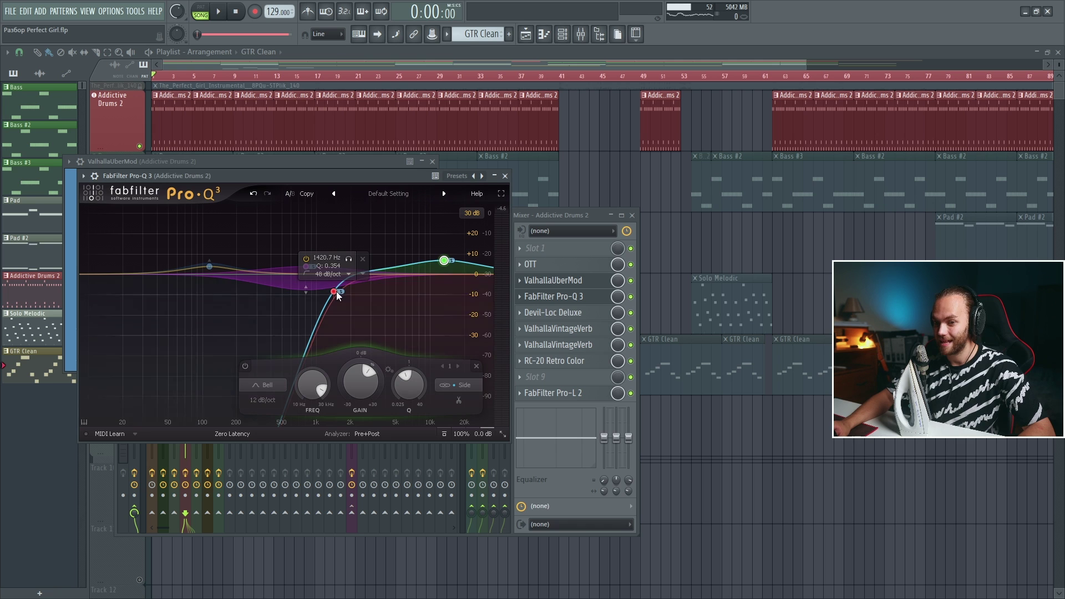
Step: Play the drums and audition the side-channel bands of FabFilter Pro-Q 3 in solo
key("space")
left_click(349, 260)
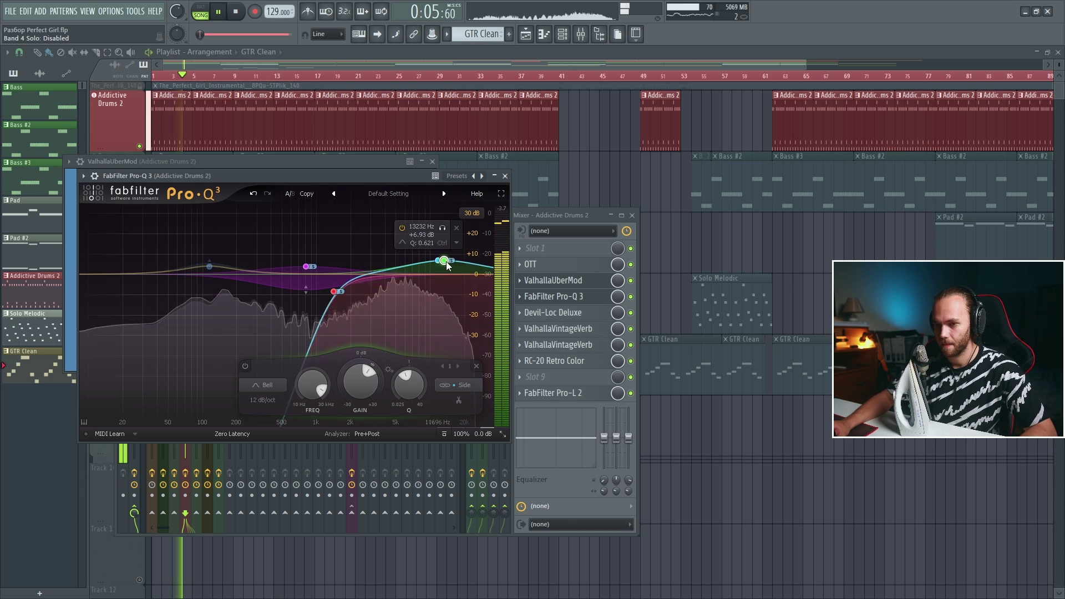
left_click(604, 296)
key("space")
left_click(553, 280)
left_click(553, 280)
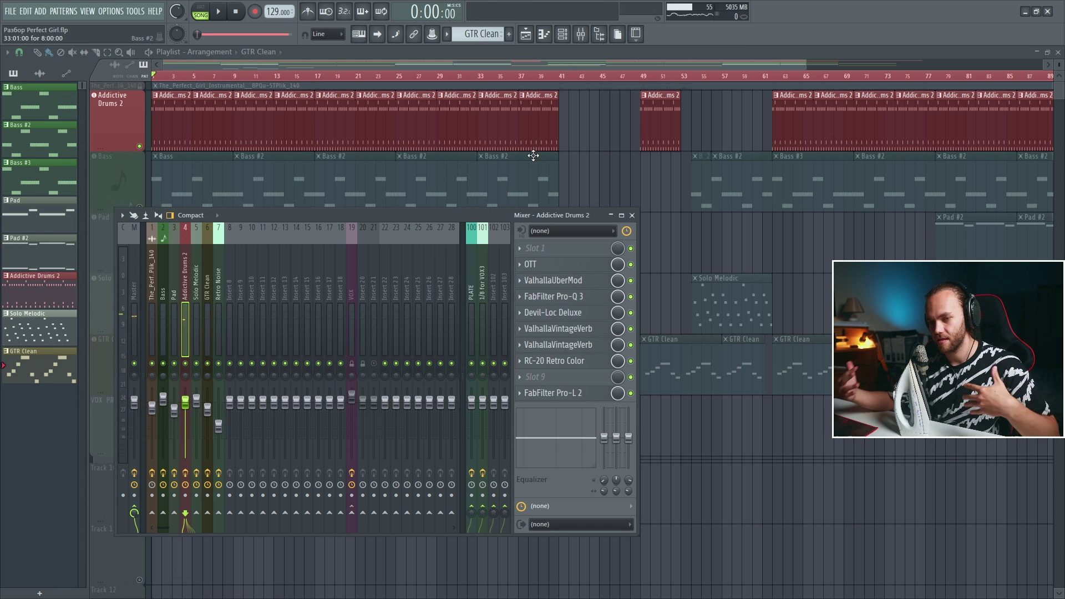
Step: Show the Devil-Loc Deluxe settings on the drums and compare the sound with the effect on and bypassed
left_click(583, 312)
key("space")
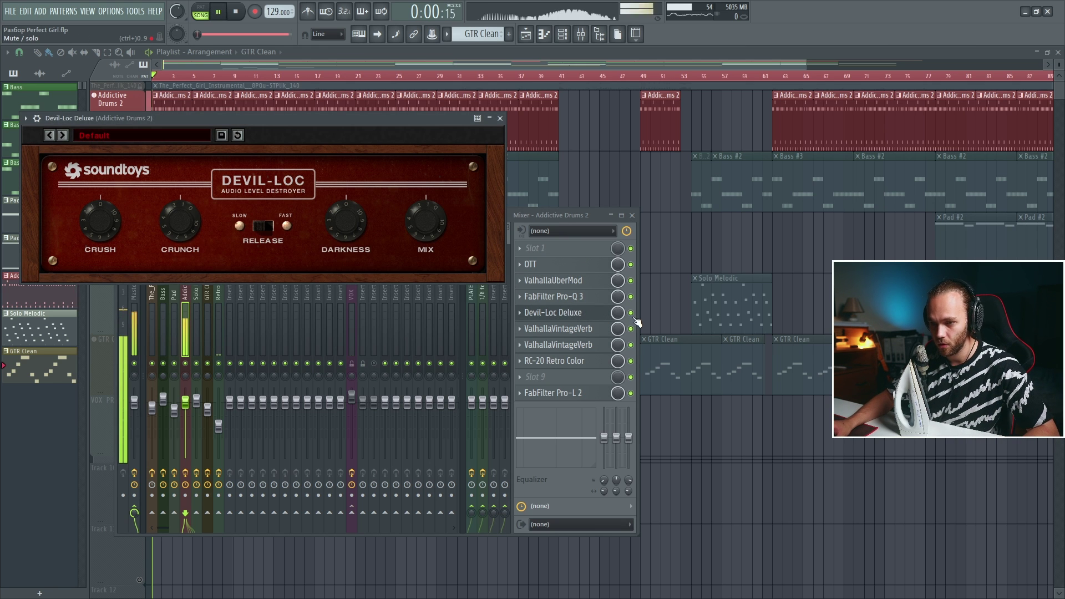
left_click(631, 312)
left_click(631, 312)
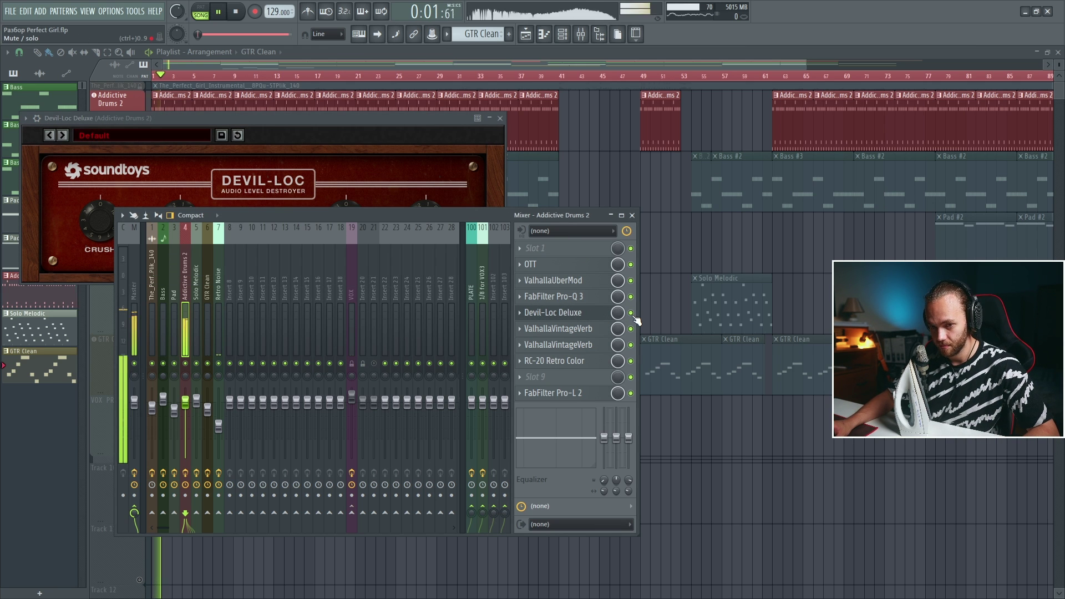
left_click(391, 123)
key("space")
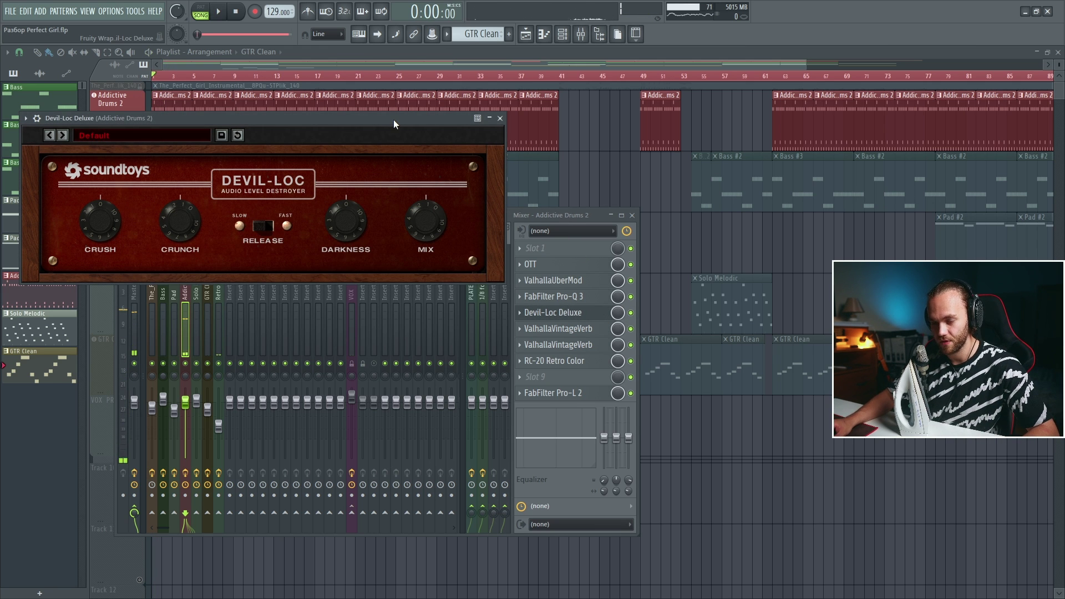
left_click(189, 219)
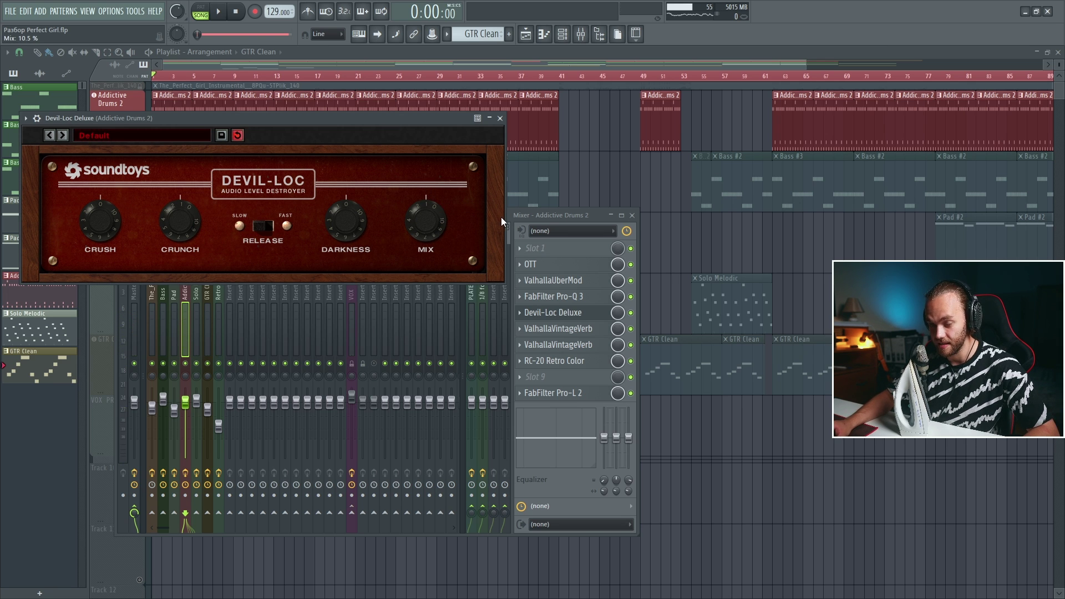
left_click(500, 118)
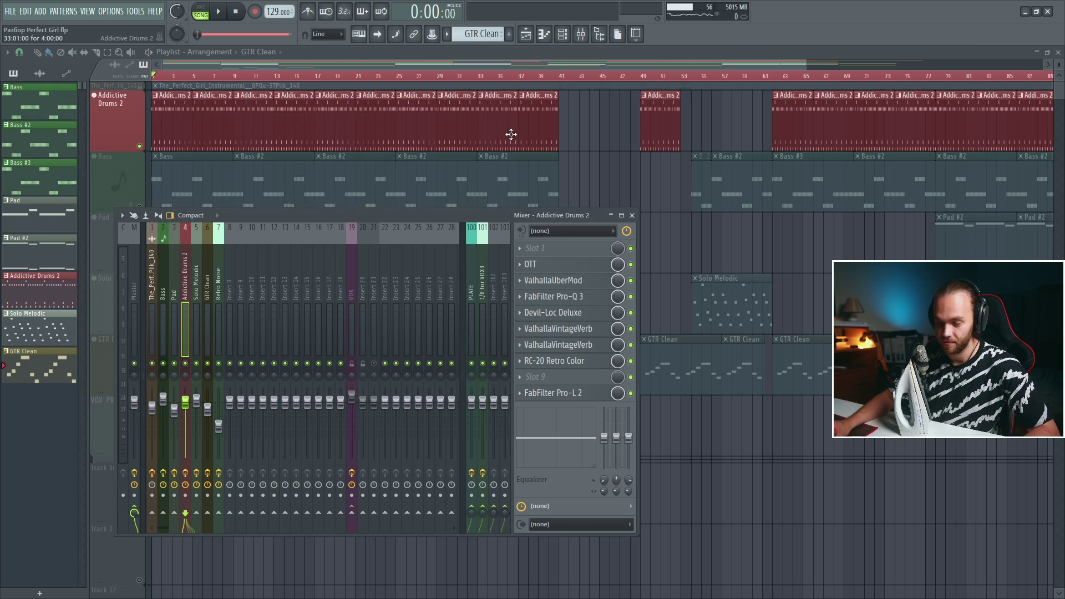
Step: Compare the drums with both ValhallaVintageVerb reverbs on and bypassed, and show the mix setting of the Snare Plate one
left_click(605, 332)
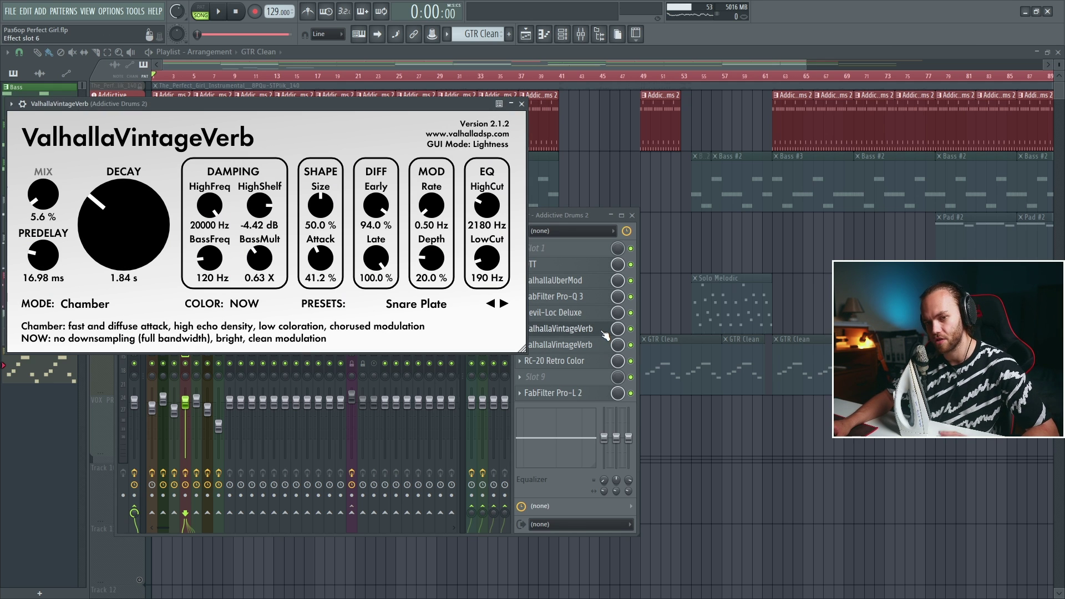
left_click(605, 333)
left_click(603, 342)
left_click(603, 342)
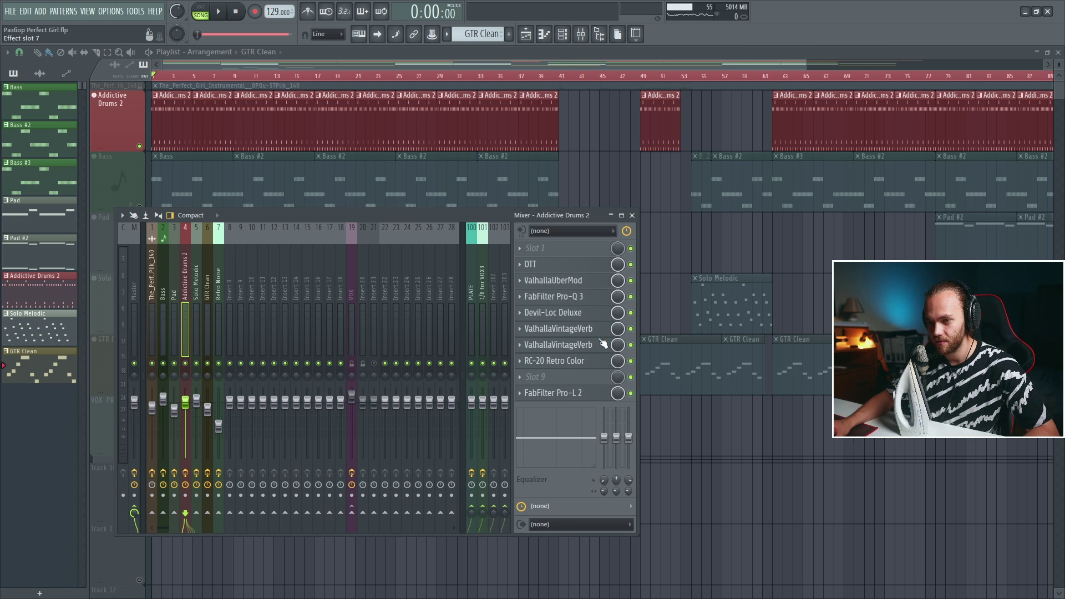
key("space")
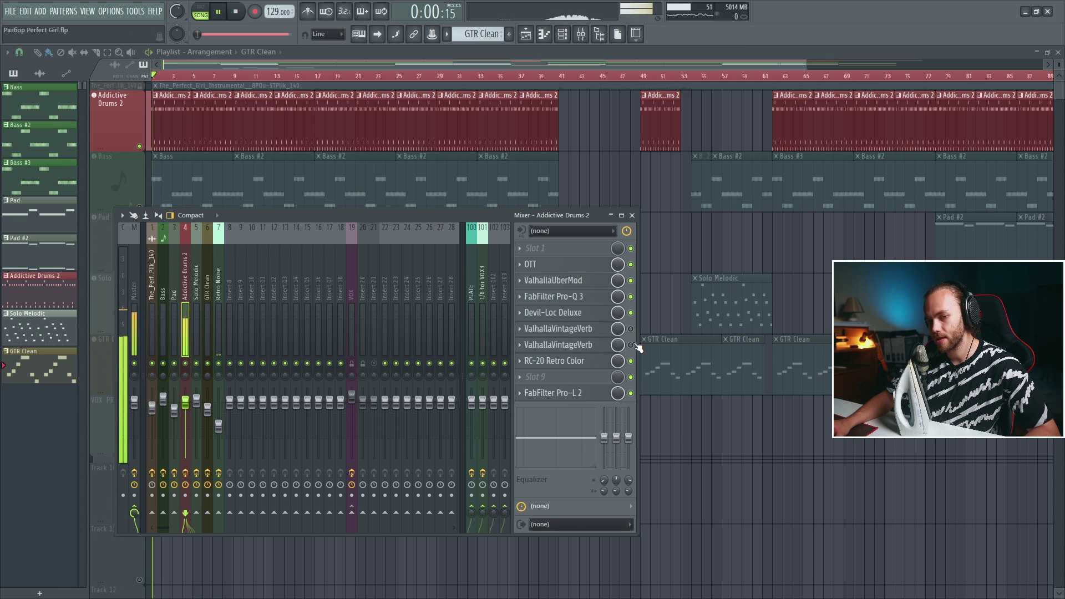
left_click(602, 332)
key("space")
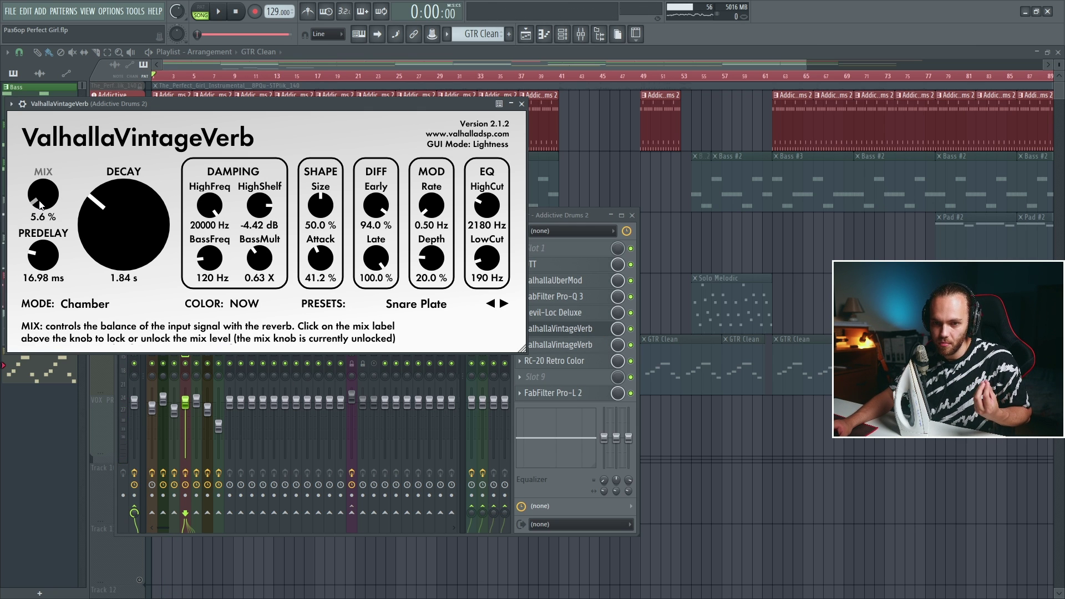
left_click(561, 345)
left_click(611, 189)
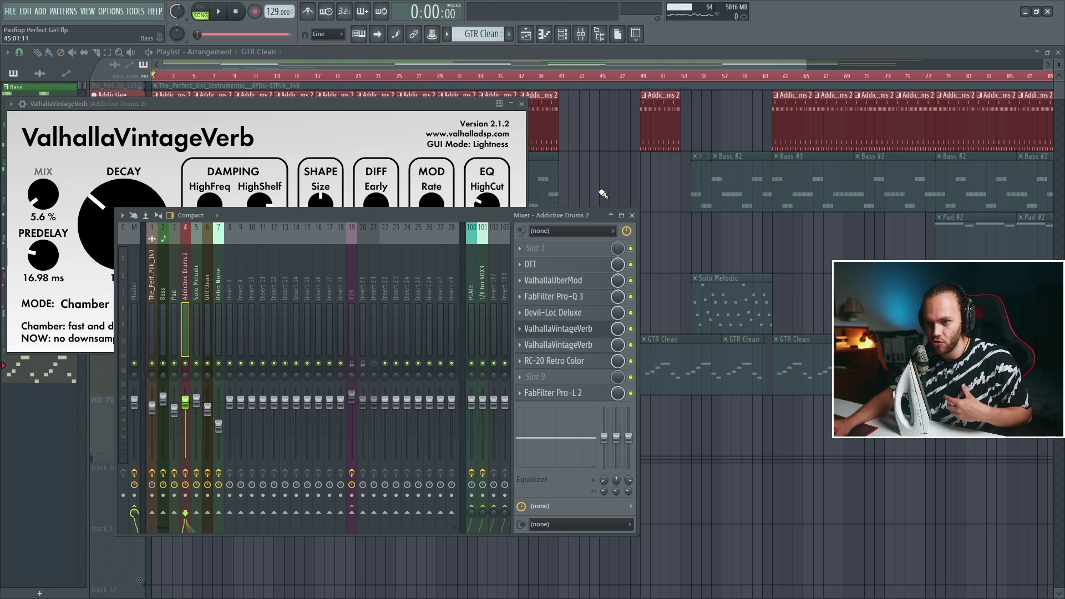
left_click(521, 104)
Step: Audition the Fat Snare Room reverb on the drums at different mix levels, ending with the mix at 6.0%
left_click(558, 344)
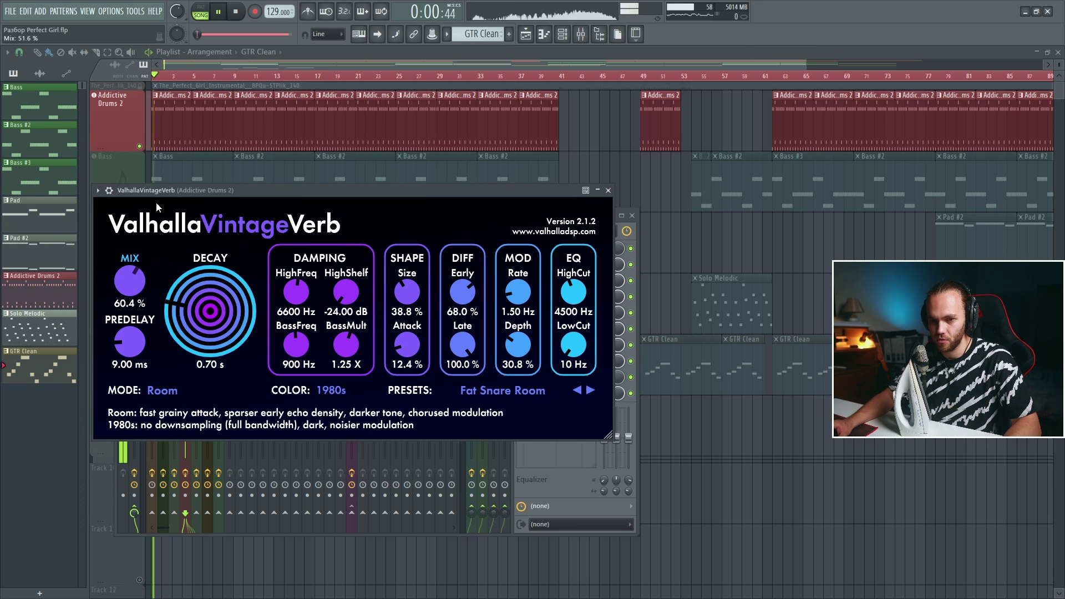
left_click_drag(130, 281, 125, 422)
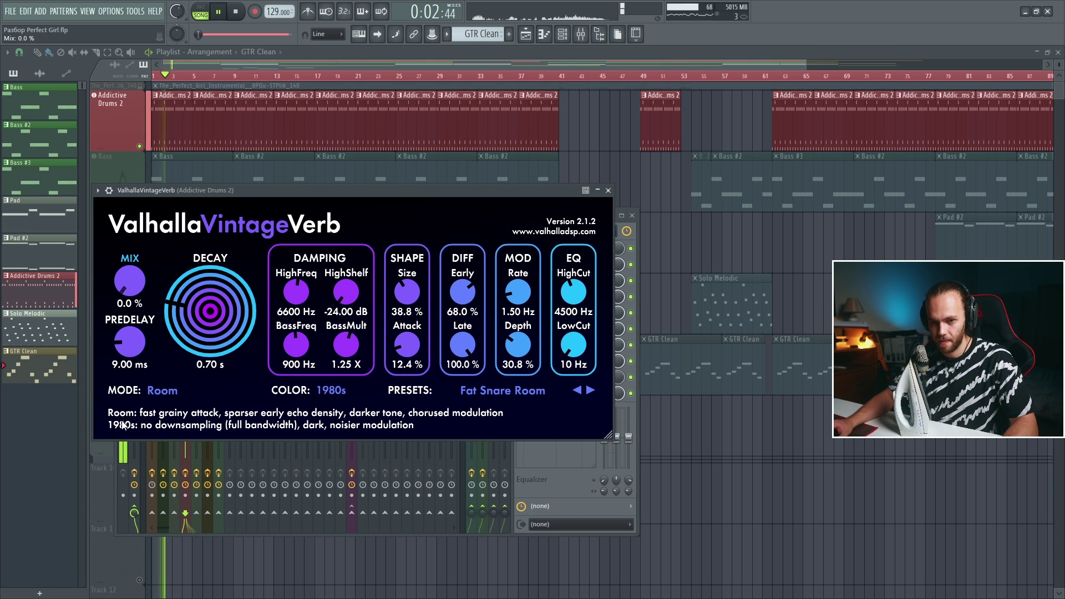
left_click_drag(148, 289, 143, 279)
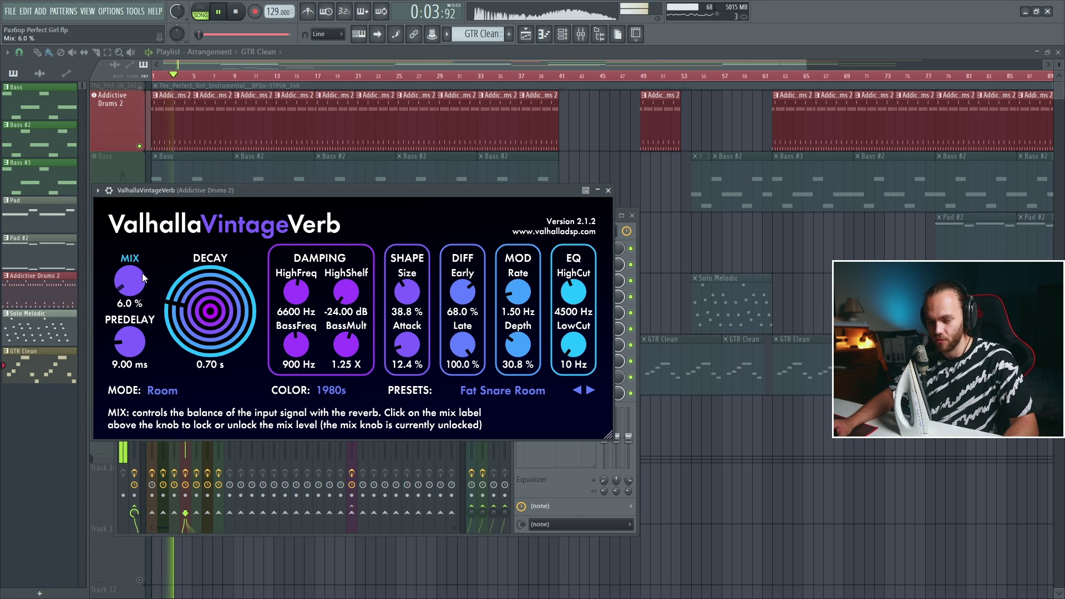
key("space")
left_click(608, 190)
Step: Play the drums with RC-20 Retro Color, and demonstrate its noise module by raising the amount and turning it back down
left_click(577, 360)
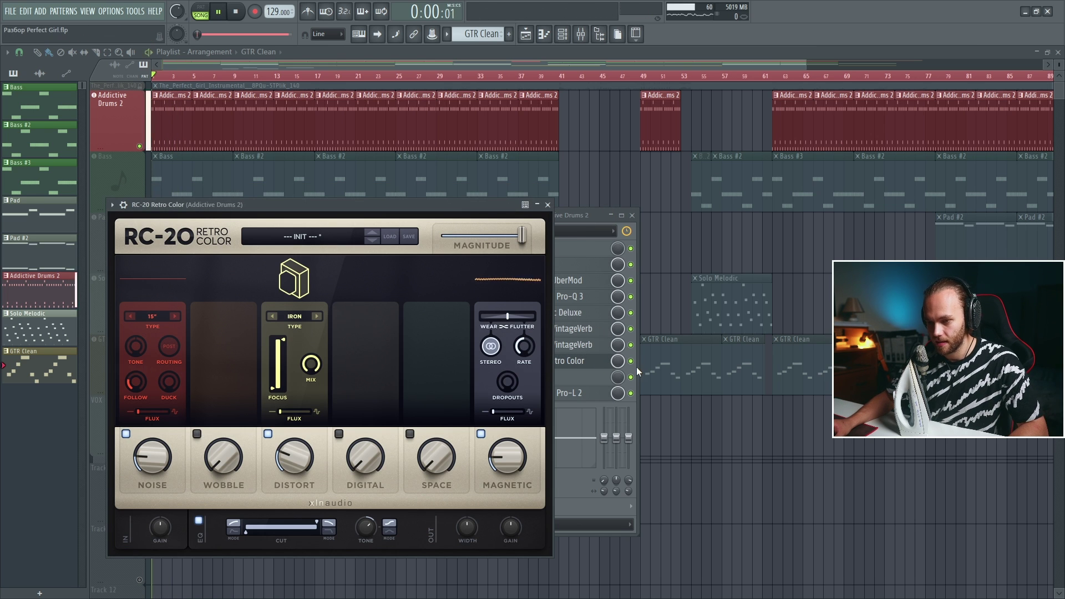
left_click(638, 375)
key("space")
left_click(476, 362)
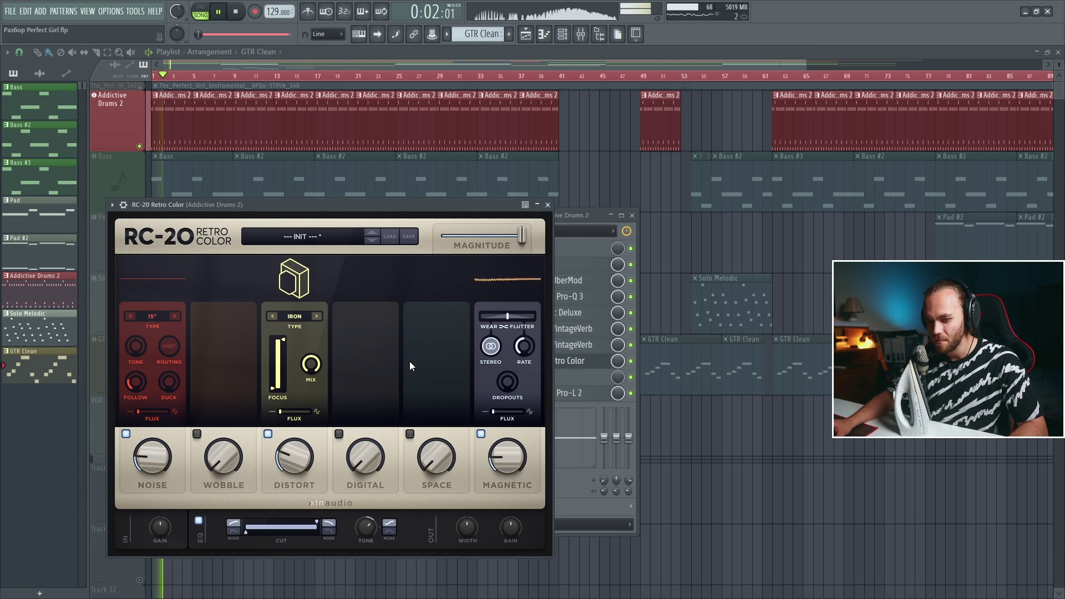
key("space")
key("space")
left_click_drag(152, 452, 173, 402)
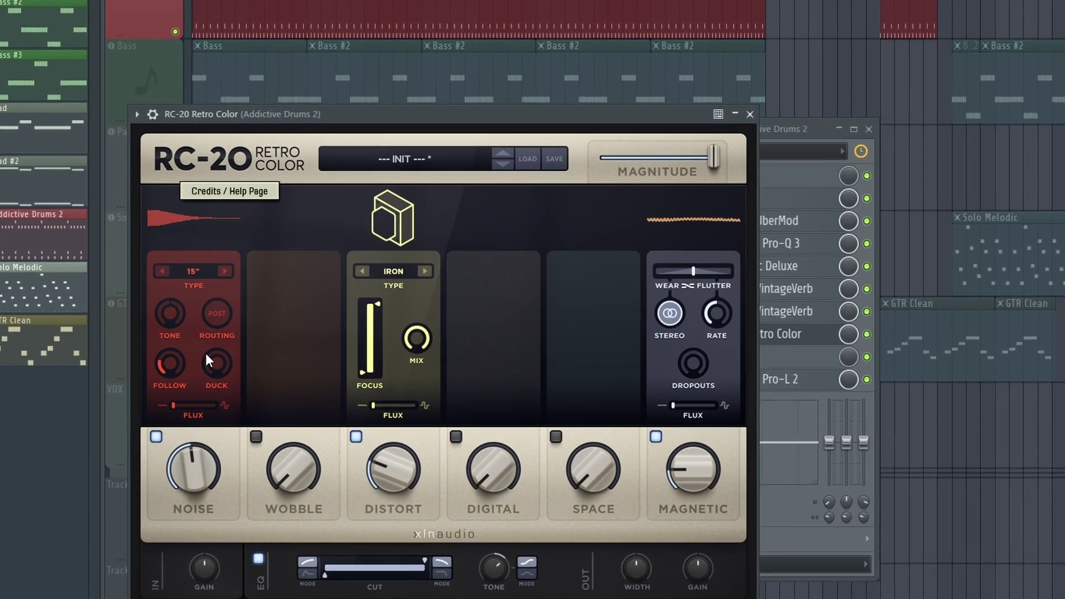
mouse_move(188, 461)
left_mouse_down()
mouse_move(194, 472)
mouse_move(174, 469)
left_mouse_up()
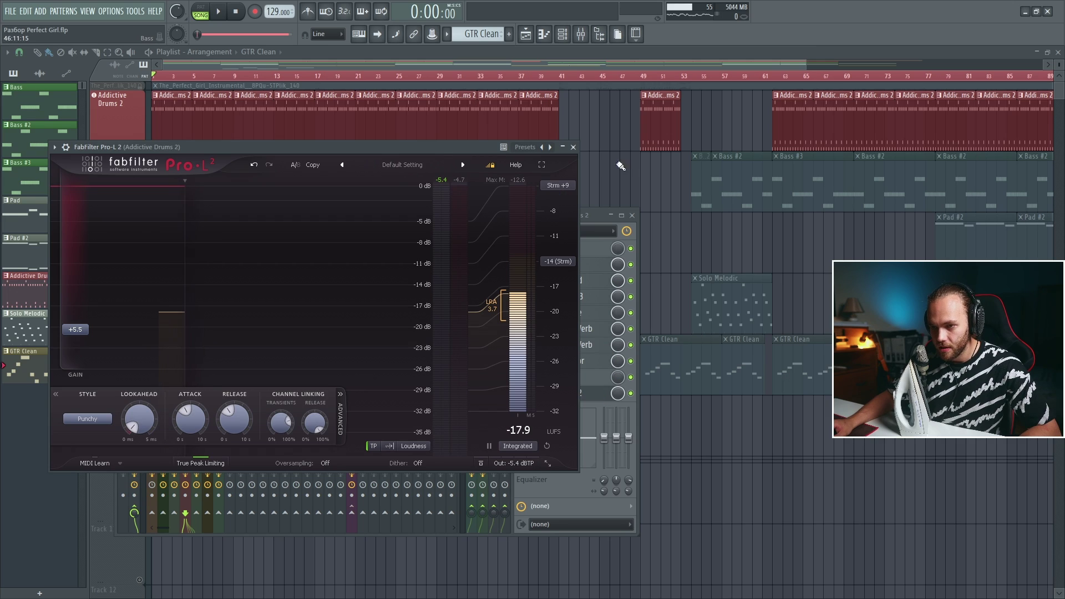
Step: Show FabFilter Pro-L 2 and its limiting audition option on the drums, and compare playback with the limiter on and bypassed
left_click(573, 147)
left_click(581, 394)
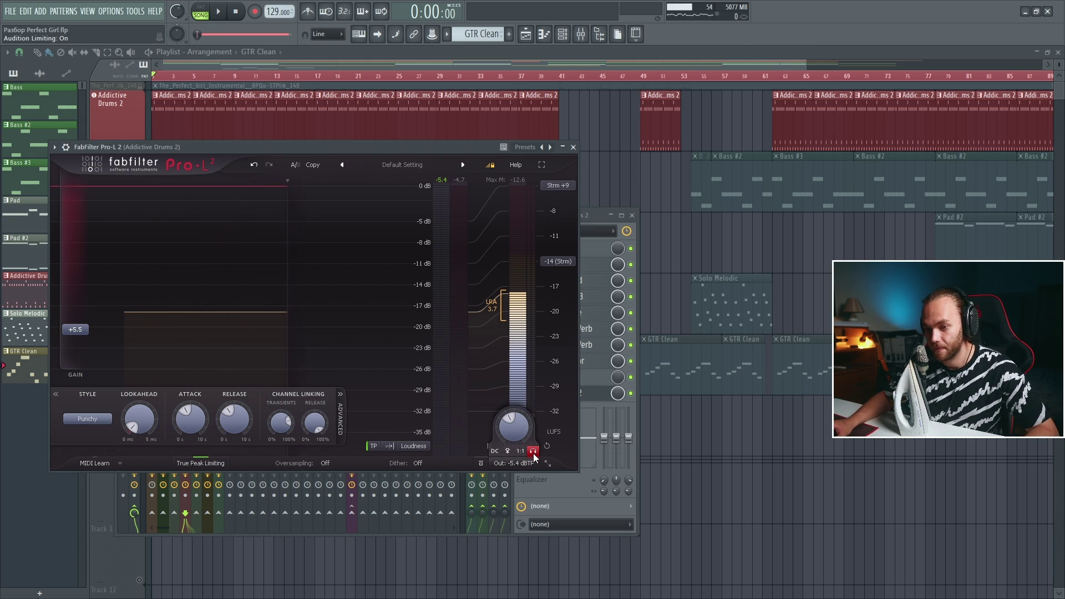
key("space")
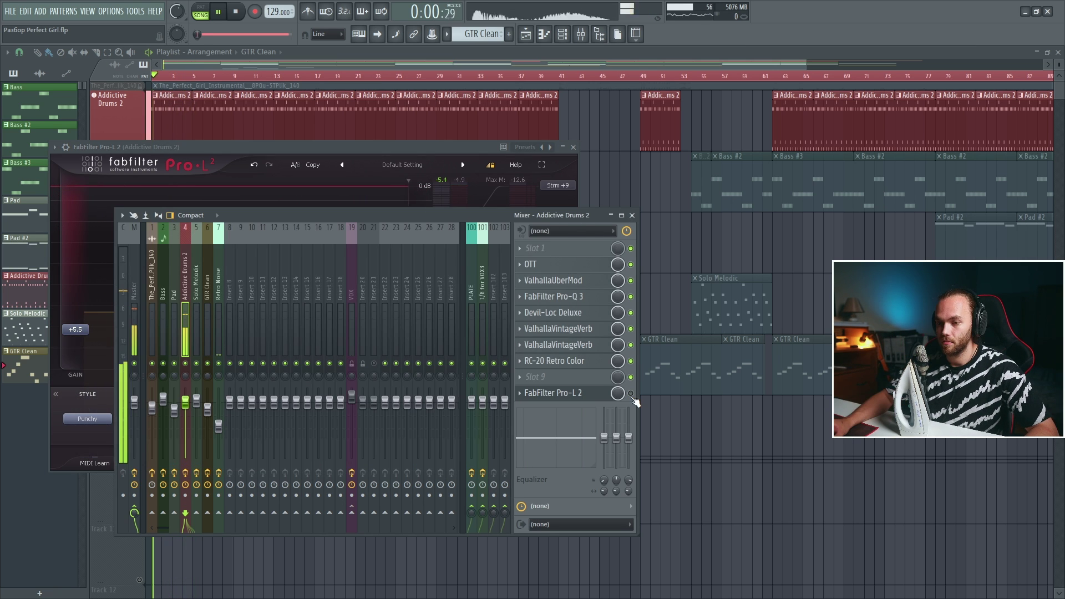
left_click(631, 393)
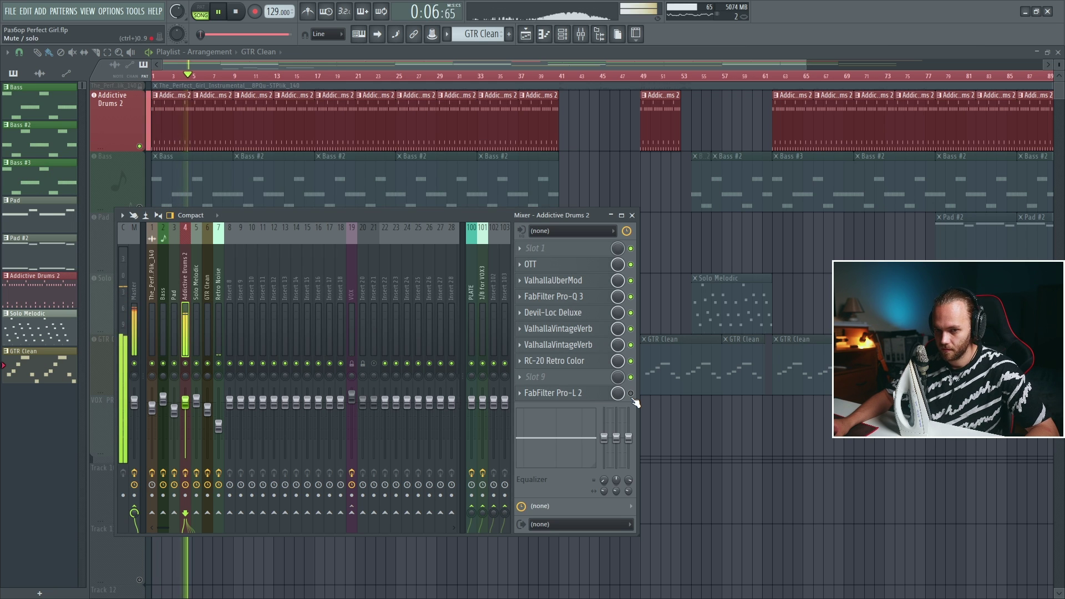
left_click(630, 393)
key("space")
left_click(608, 395)
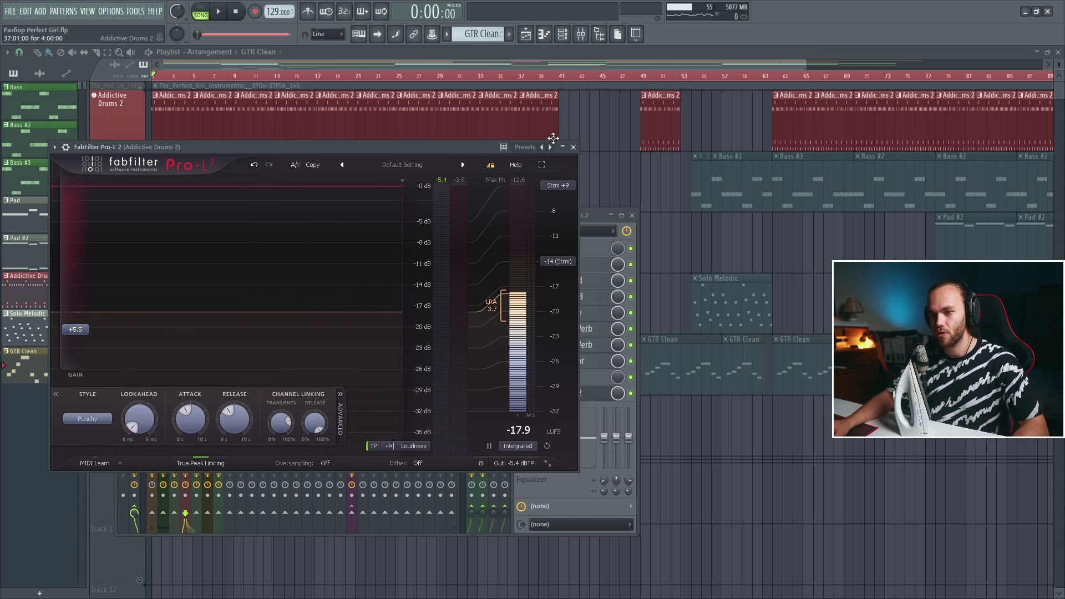
left_click(573, 147)
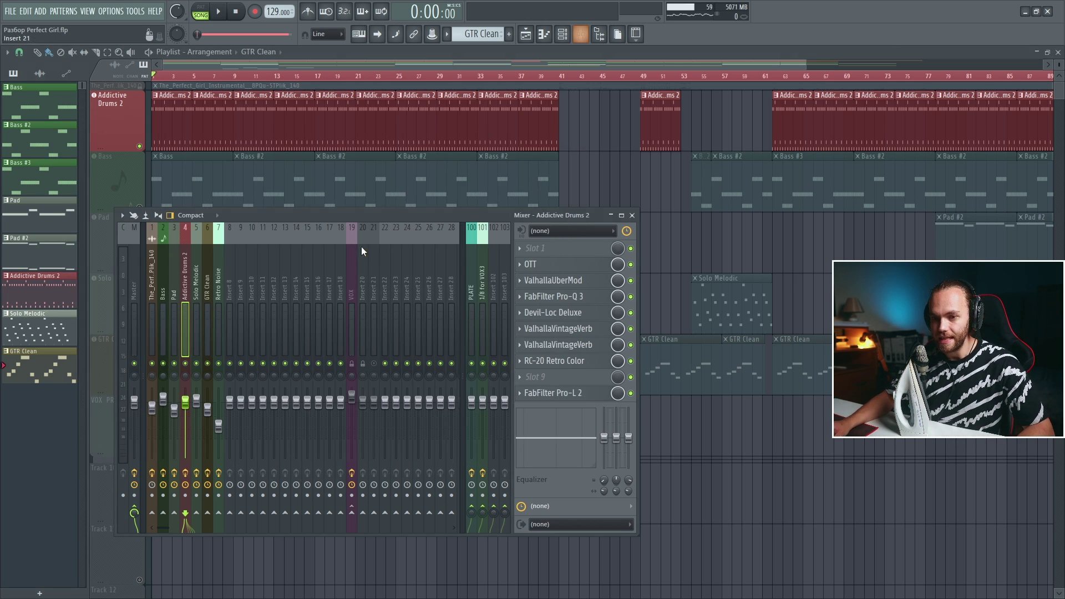
Step: Solo the Retro Noise mixer channel and show RC-20 Retro Color with its 7.5" noise type
right_click(221, 363)
left_click(221, 351)
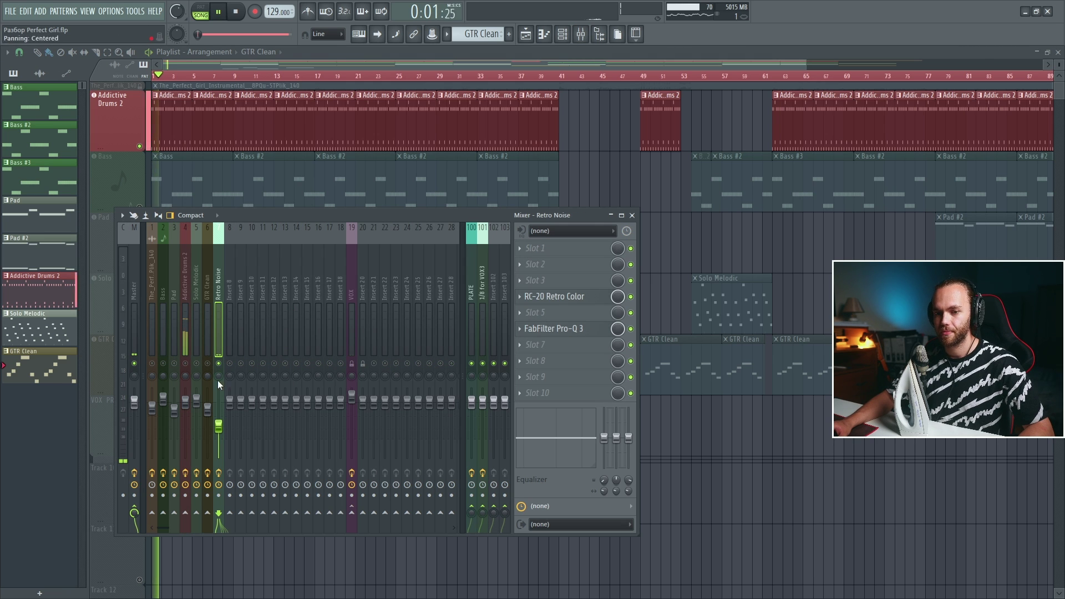
left_click(554, 296)
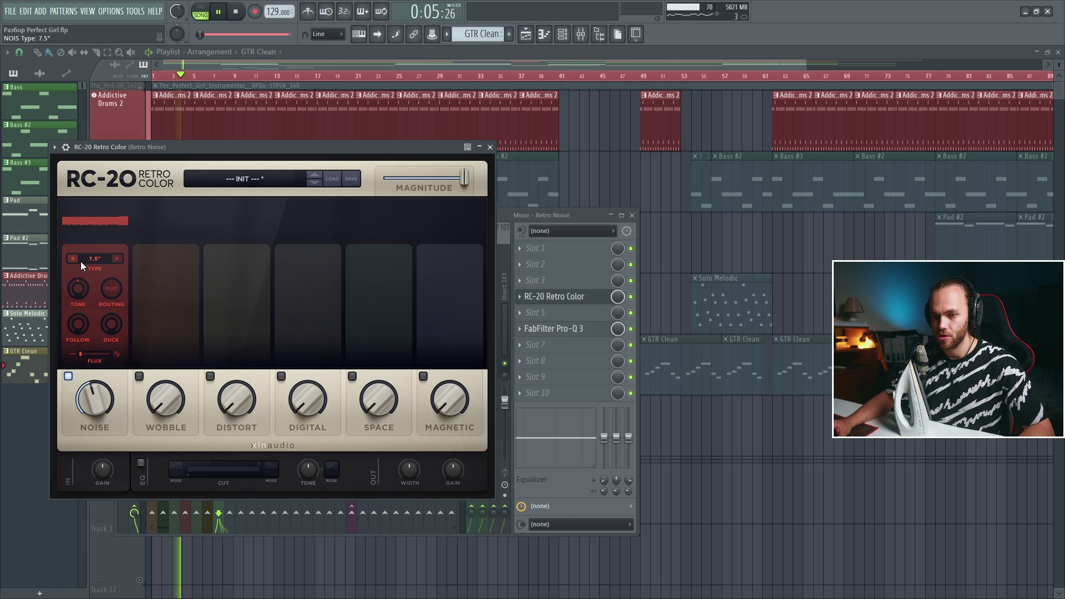
left_click(589, 297)
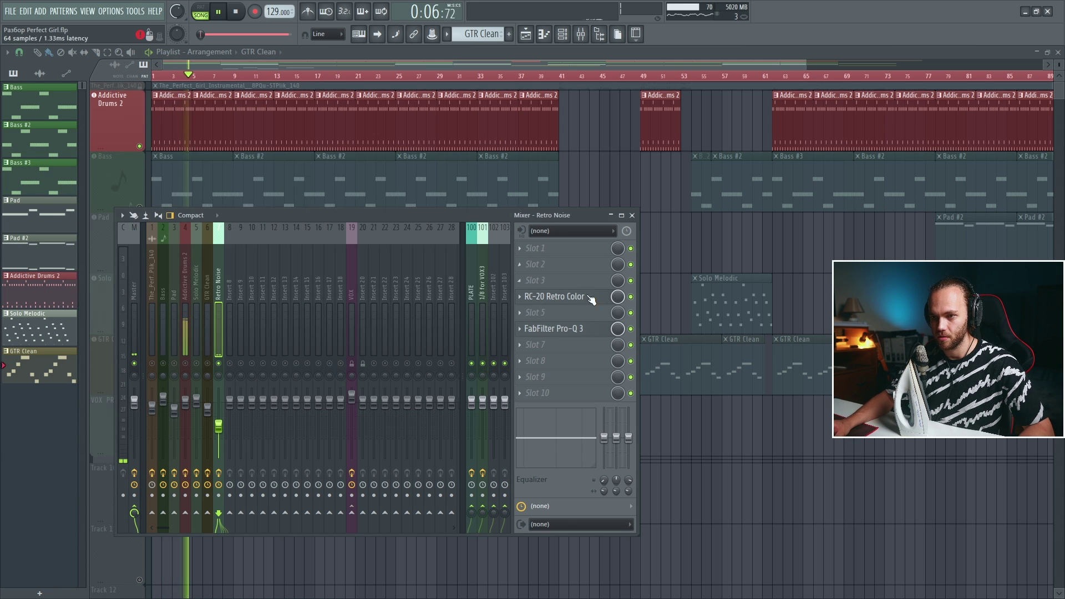
Step: Show FabFilter Pro-Q 3 on the Retro Noise channel and audition the noise with the high-cut band disabled
left_click(602, 332)
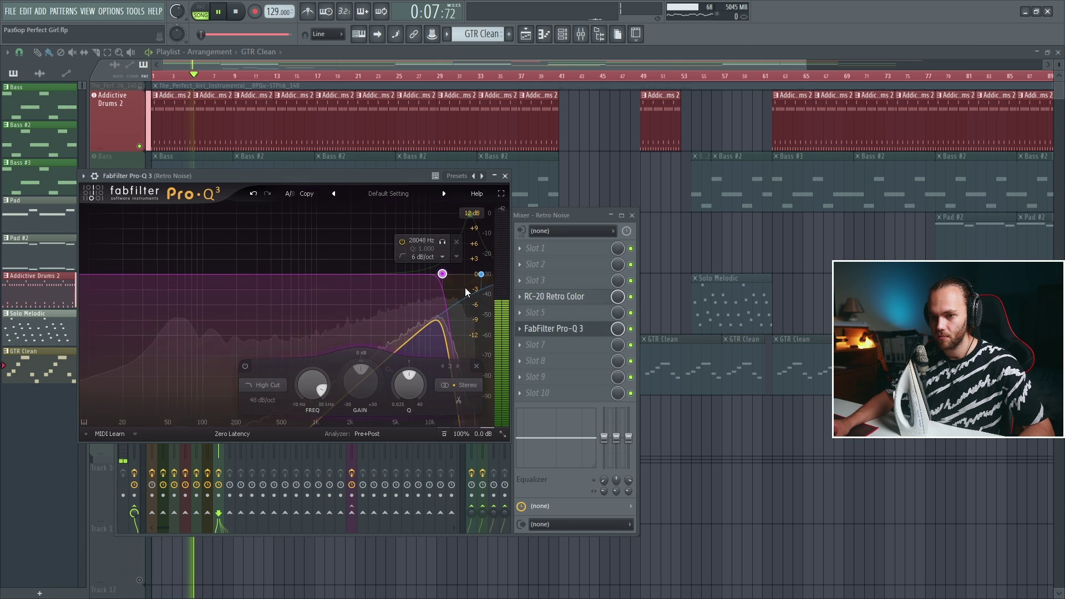
left_click(246, 367)
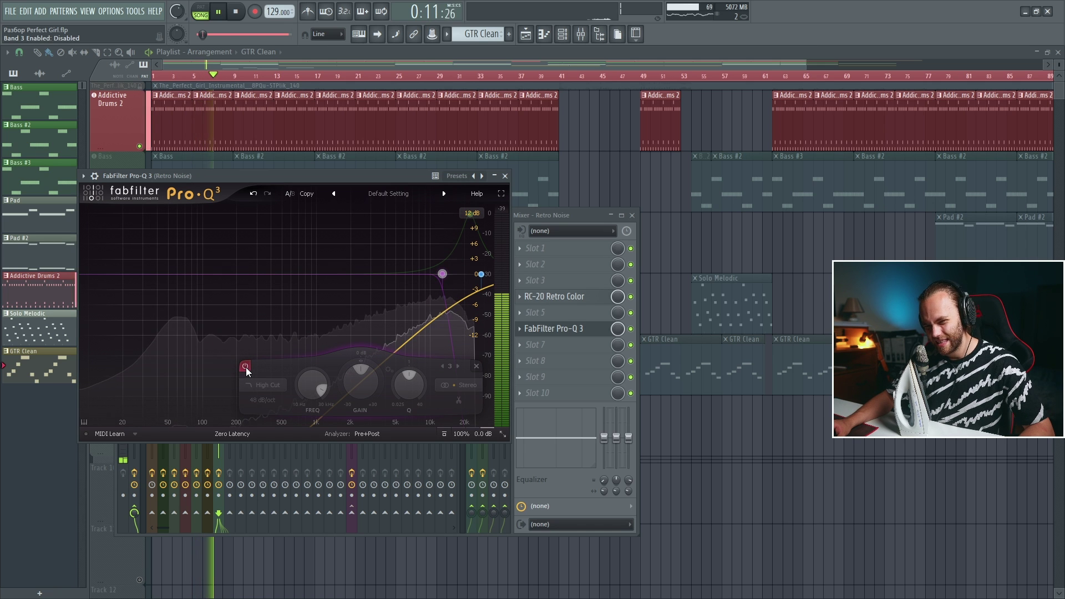
left_click(588, 329)
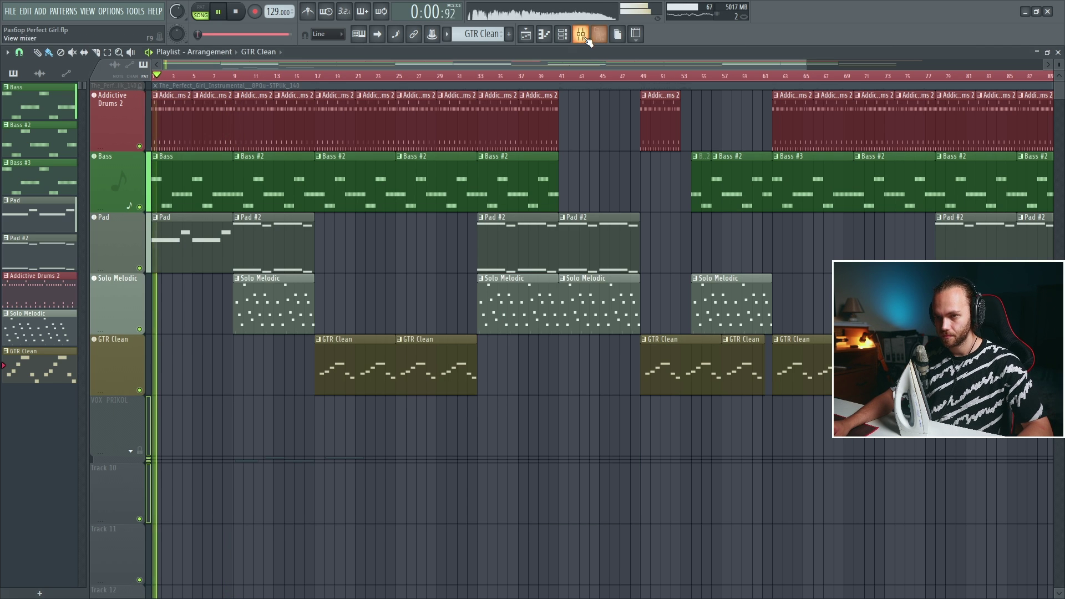
Step: Play the full arrangement with the mixer in view to hear the Retro Noise channel in context, and save the project
left_click(581, 34)
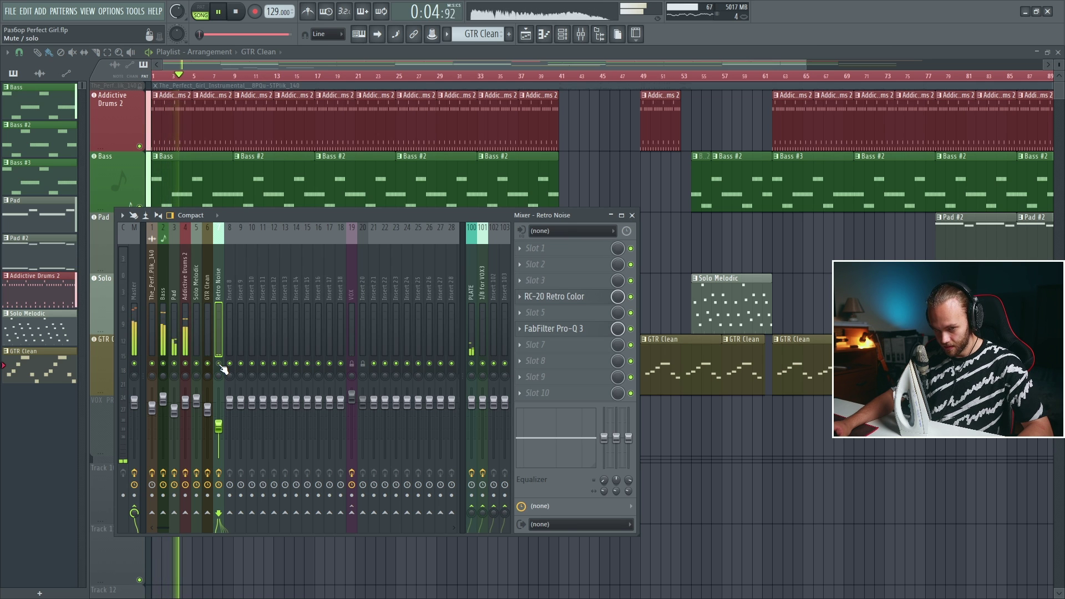
key("space")
key("ctrl+s")
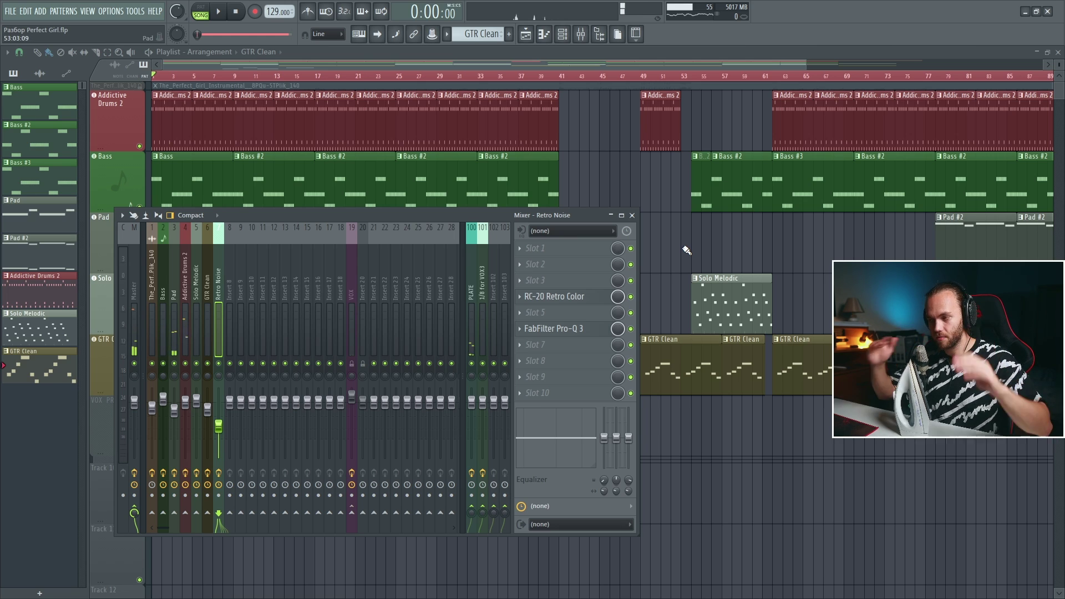
Step: Unfold and enable the VOX PRIKOL track group in the playlist, and play its vocal clips with the arrangement
key("F9")
scroll(85, 277, "up", 4)
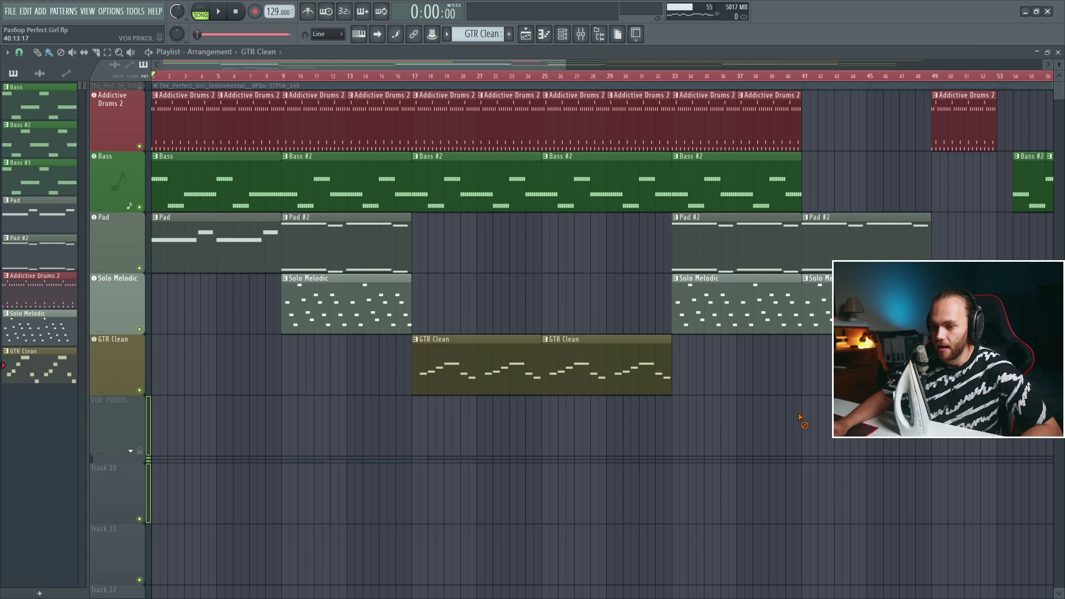
scroll(65, 335, "down", 1)
left_click(131, 390)
left_click(140, 450)
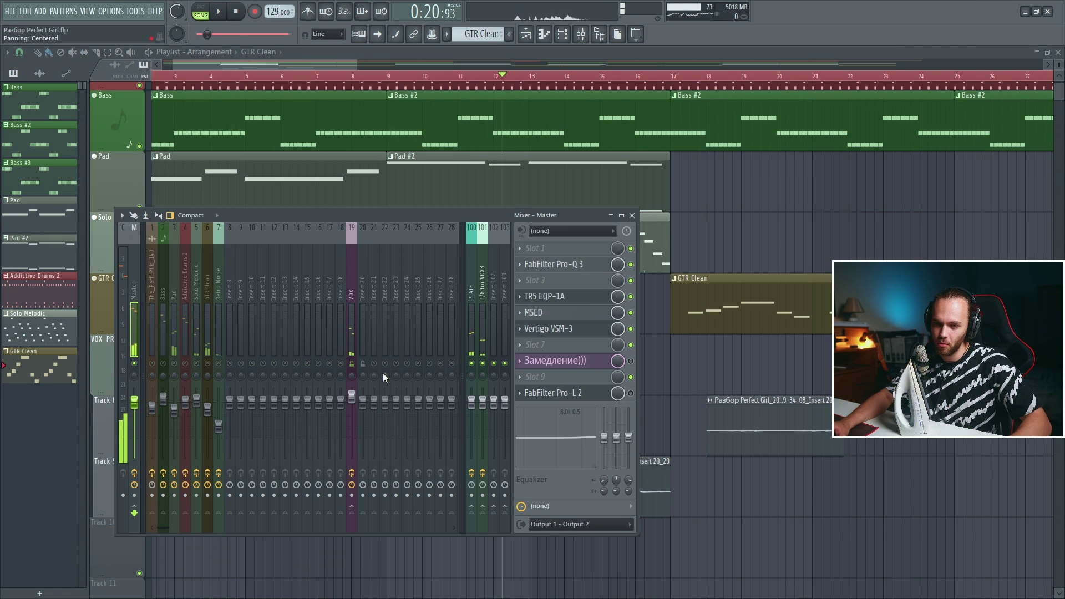
left_click(579, 34)
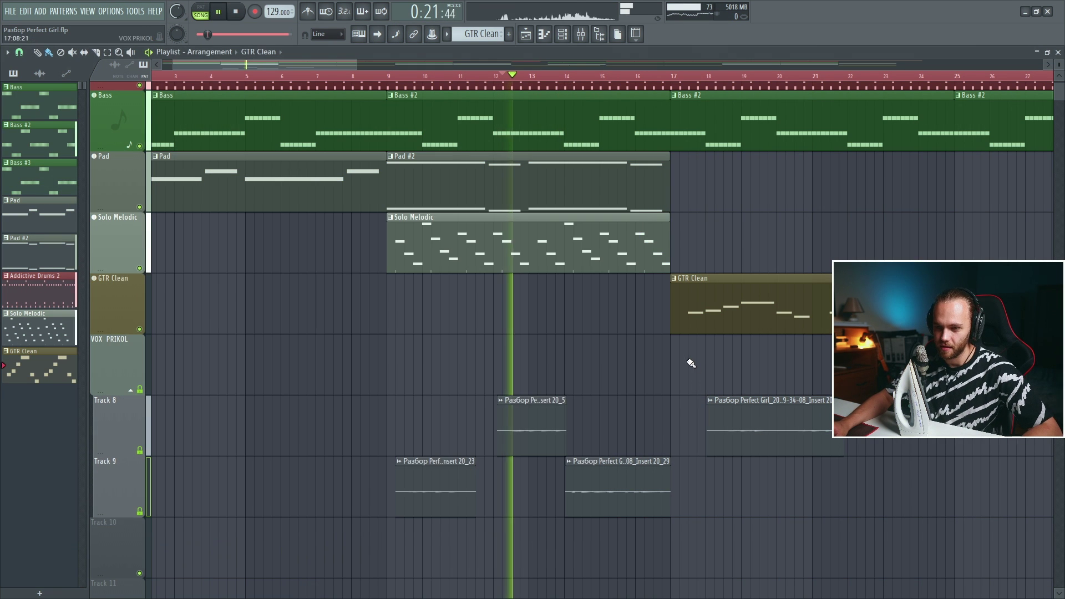
Step: Select the VOX mixer channel and play the arrangement to present the vocal effect chain
left_click(580, 36)
left_click(351, 310)
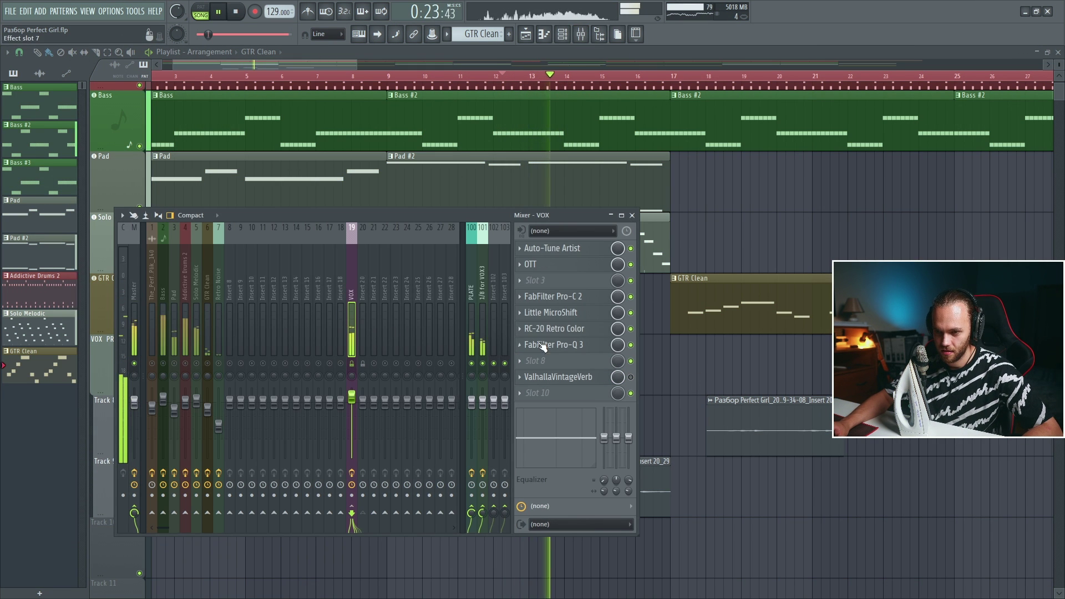
key("space")
left_click(554, 328)
key("Escape")
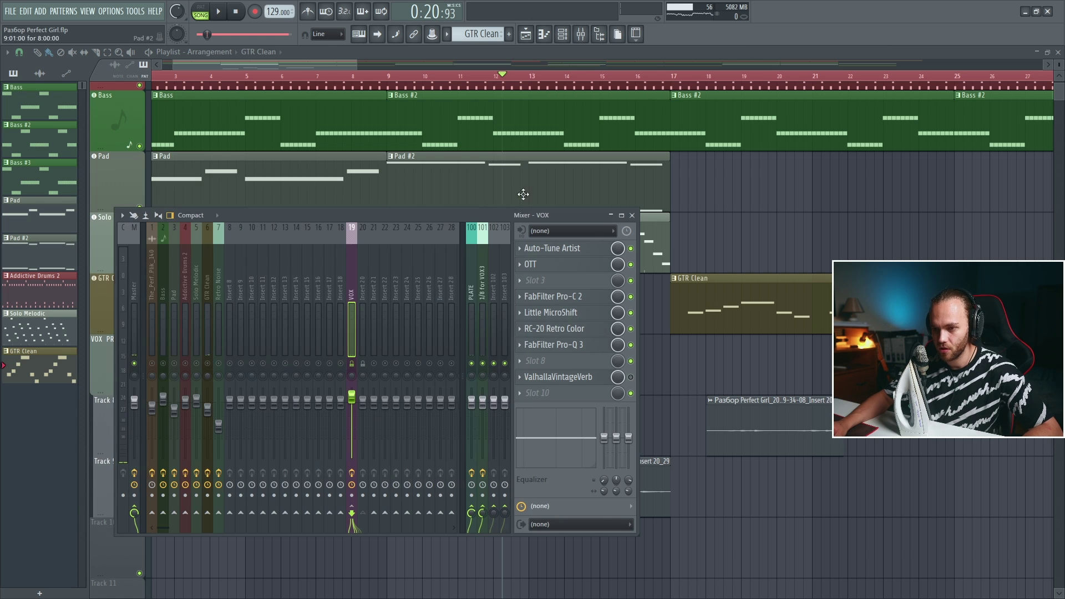
left_click(595, 376)
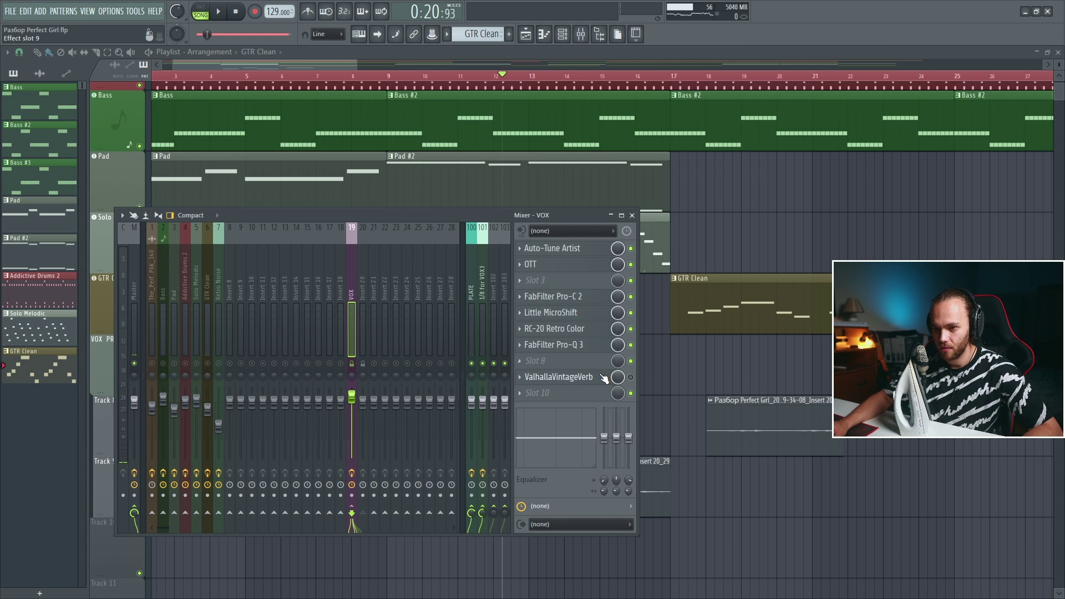
key("space")
key("space")
Step: Show RC-20 Retro Color on the VOX channel and audition its Space effect during playback
left_click(554, 328)
key("space")
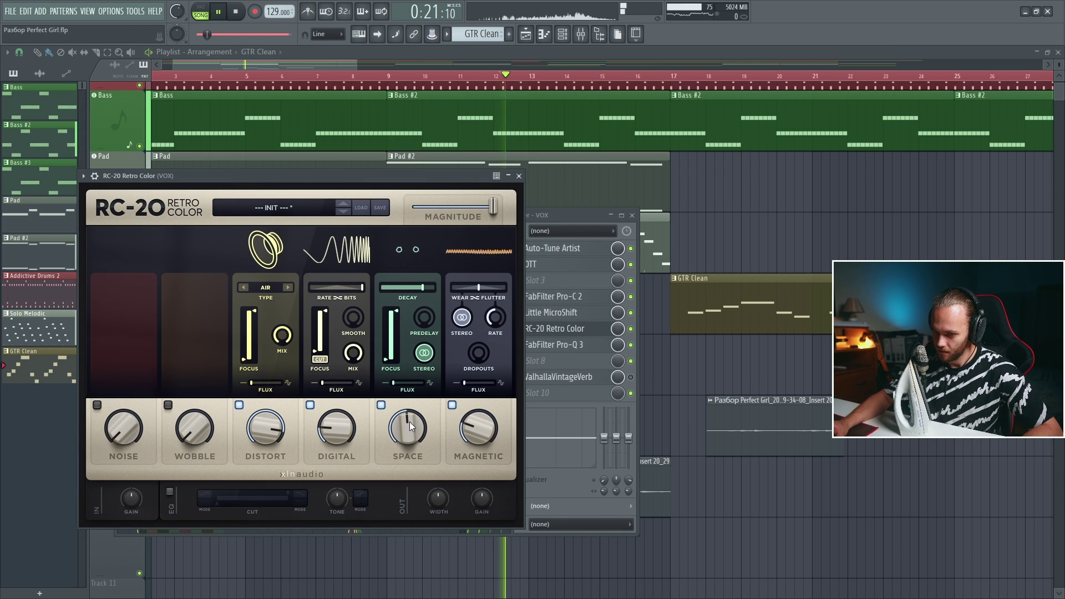
left_click_drag(409, 421, 447, 302)
key("space")
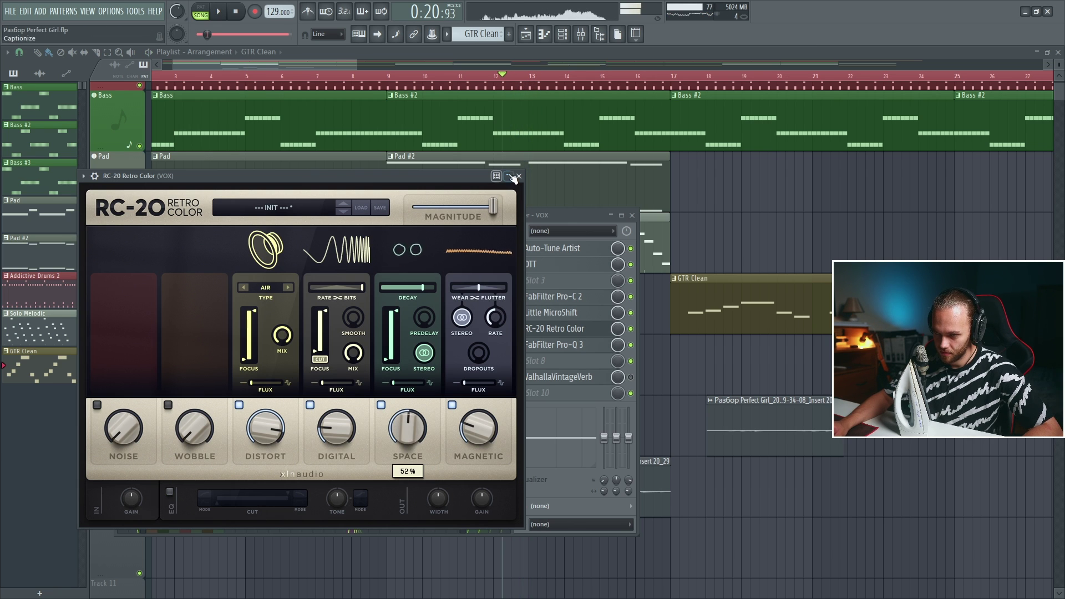
left_click(508, 178)
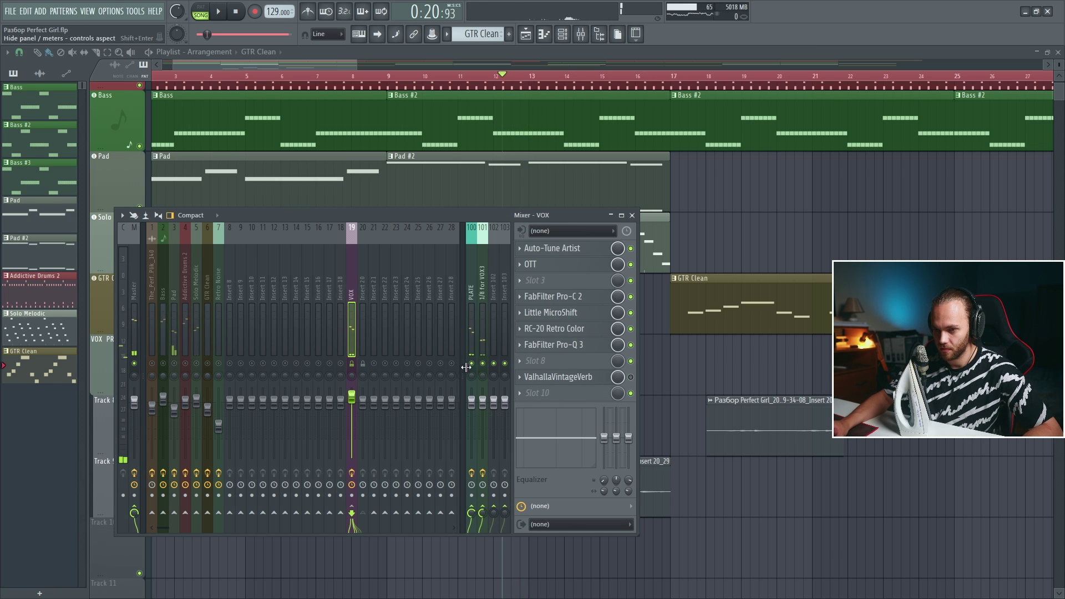
Step: Show VerbSuite Classics with the Lexy Small Room Vox preset on the PLATE send channel during playback
key("space")
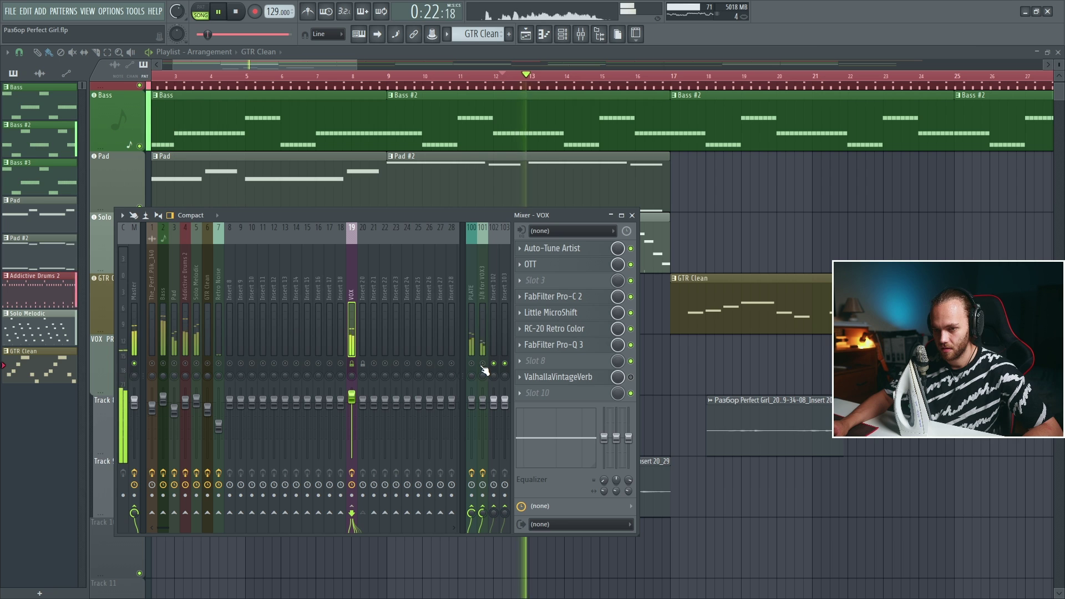
left_click(472, 375)
left_click(555, 312)
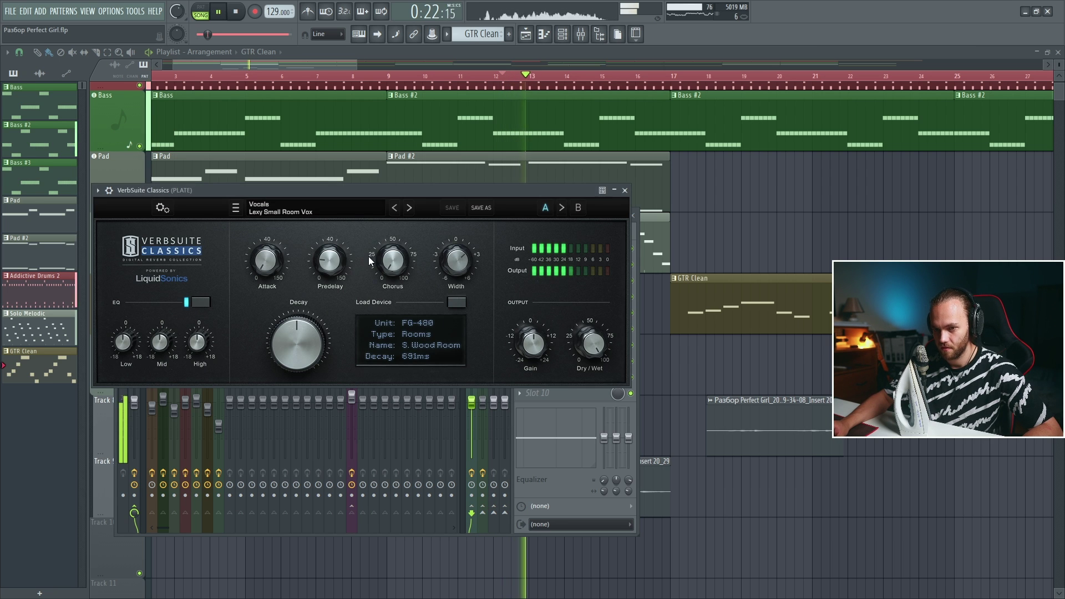
left_click(624, 191)
key("space")
Step: Play the vocals from the VOX channel and show the ValhallaDelay effect on the 1/8 for VOX3 send channel
left_click(349, 344)
key("space")
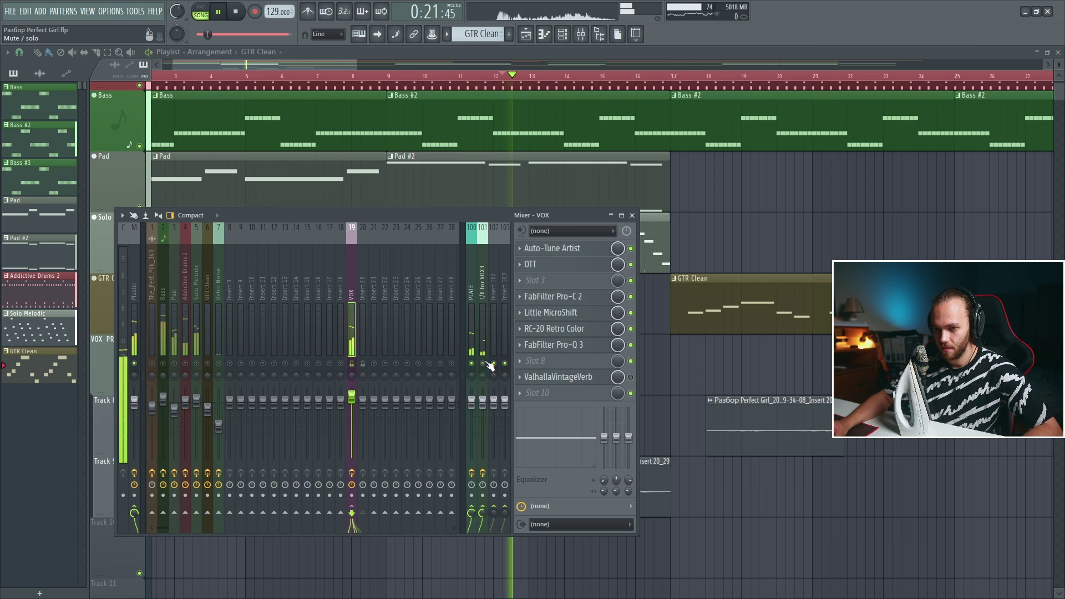
left_click(482, 341)
key("space")
left_click(555, 312)
left_click(570, 313)
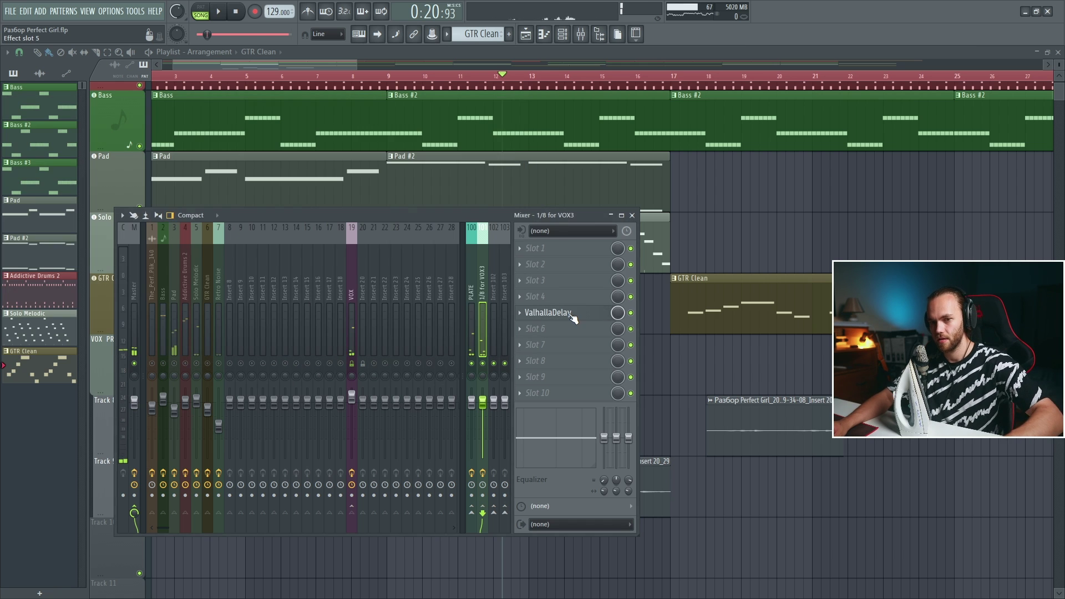
key("space")
Step: Enable all mixer channels again and play the processed vocals within the full arrangement
key("F9")
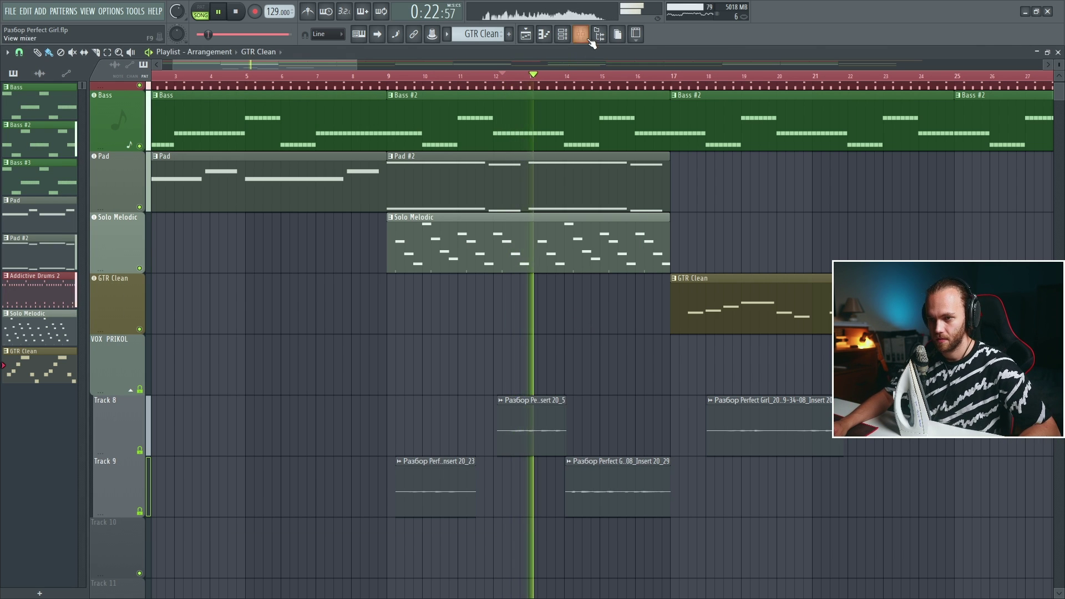
key("F9")
key("space")
left_click(365, 364)
key("space")
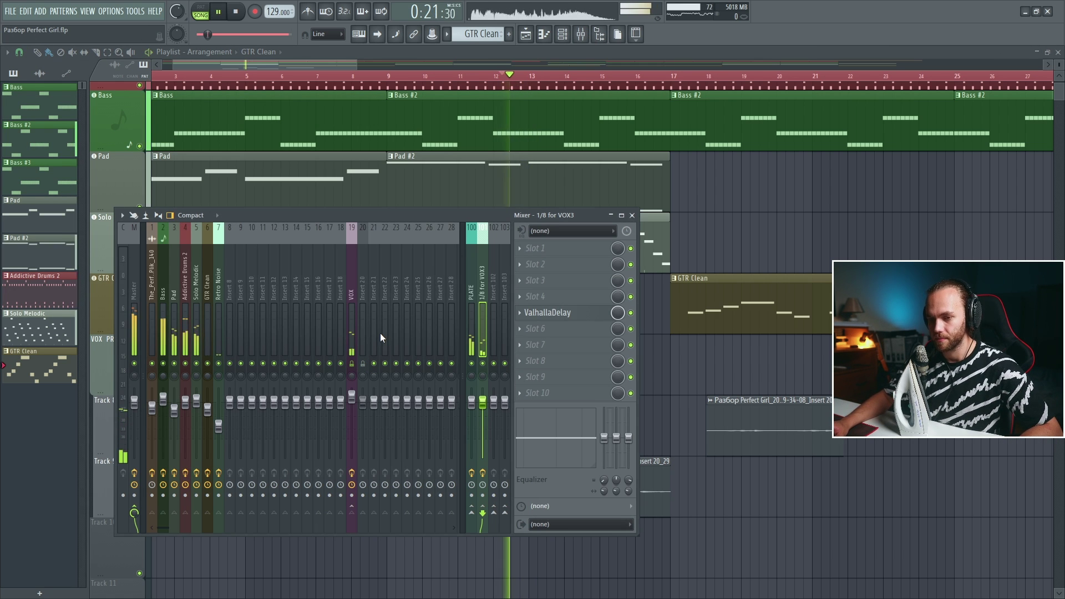
left_click(356, 341)
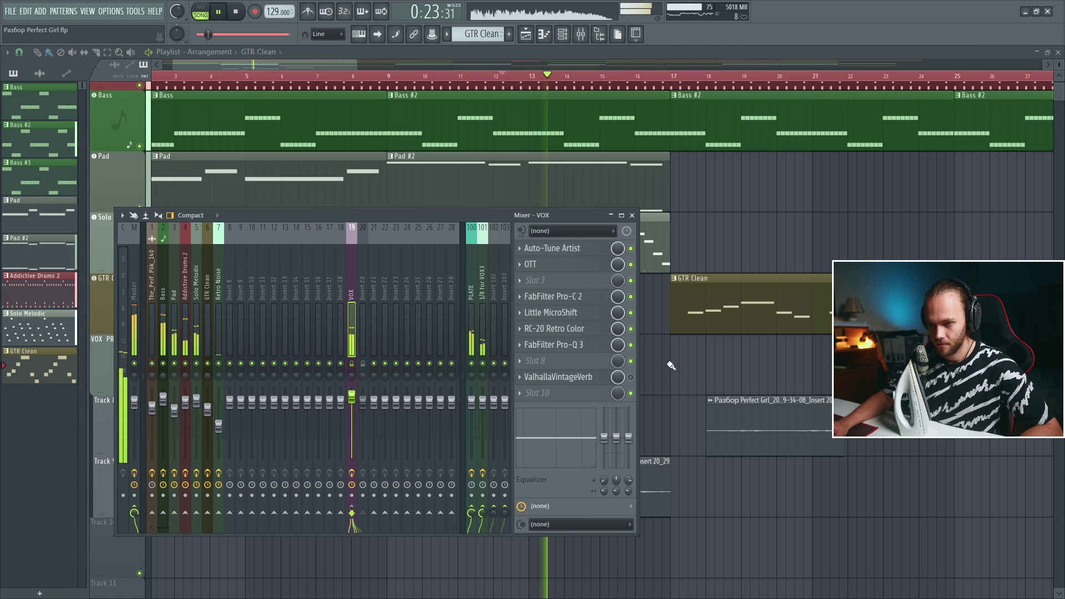
key("F9")
key("space")
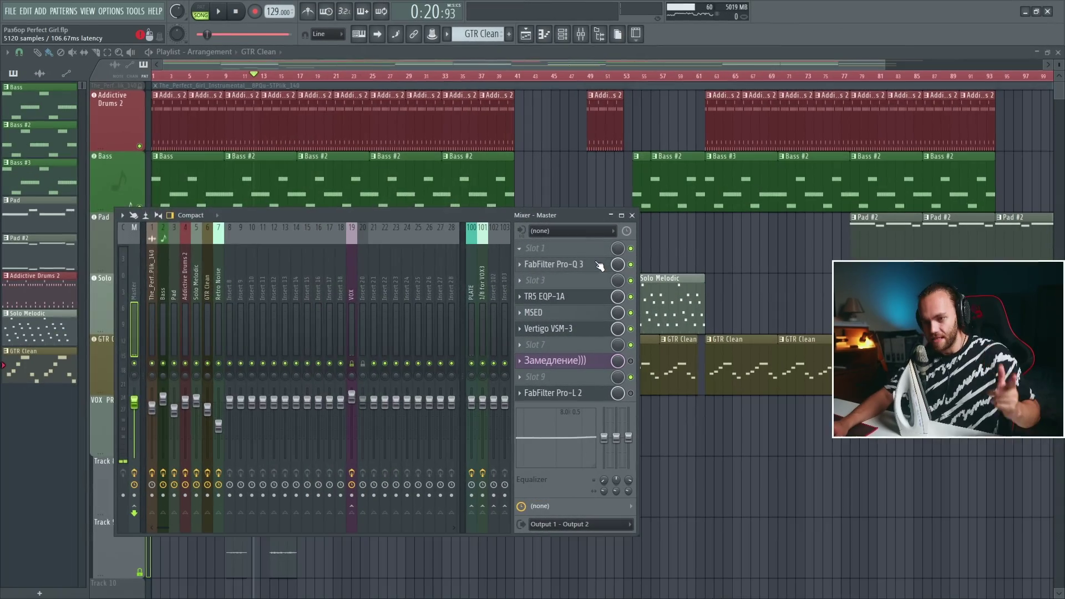
Step: Show FabFilter Pro-Q 3 on the Master channel and go through its low-cut and boost bands
left_click(552, 264)
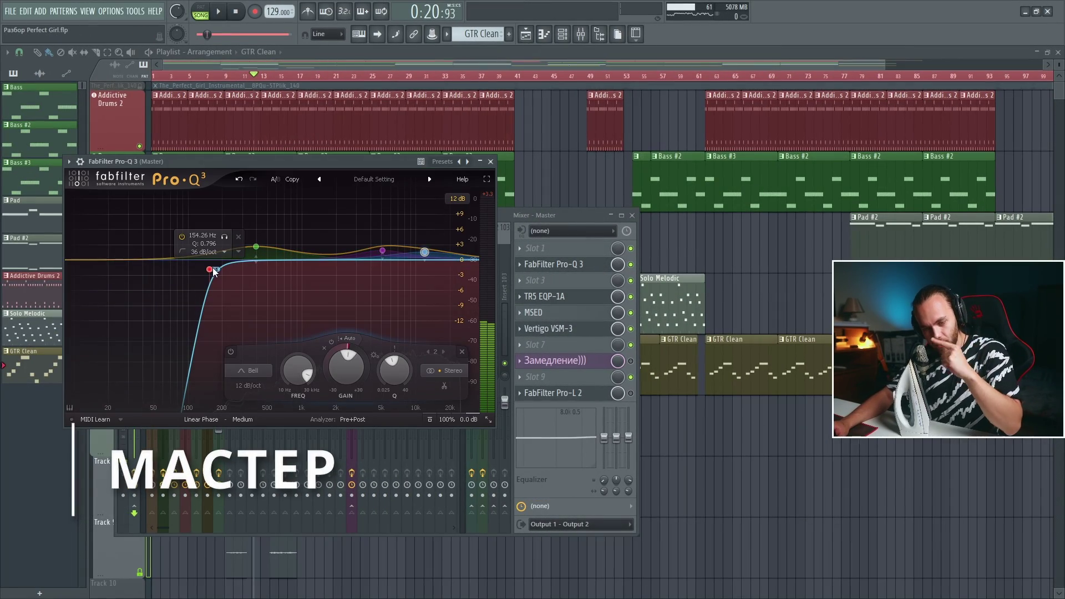
left_click_drag(224, 237, 311, 231)
left_click_drag(466, 236, 230, 259)
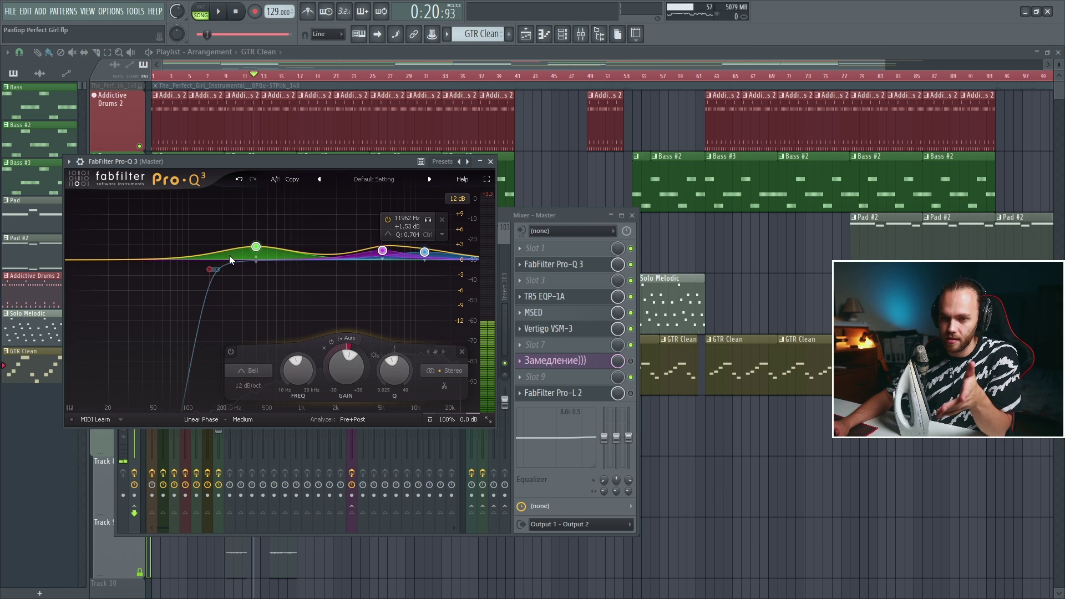
left_click(491, 161)
Step: Show the TR5 EQP-1A equalizer on the Master channel and compare the mix with it bypassed
left_click(577, 298)
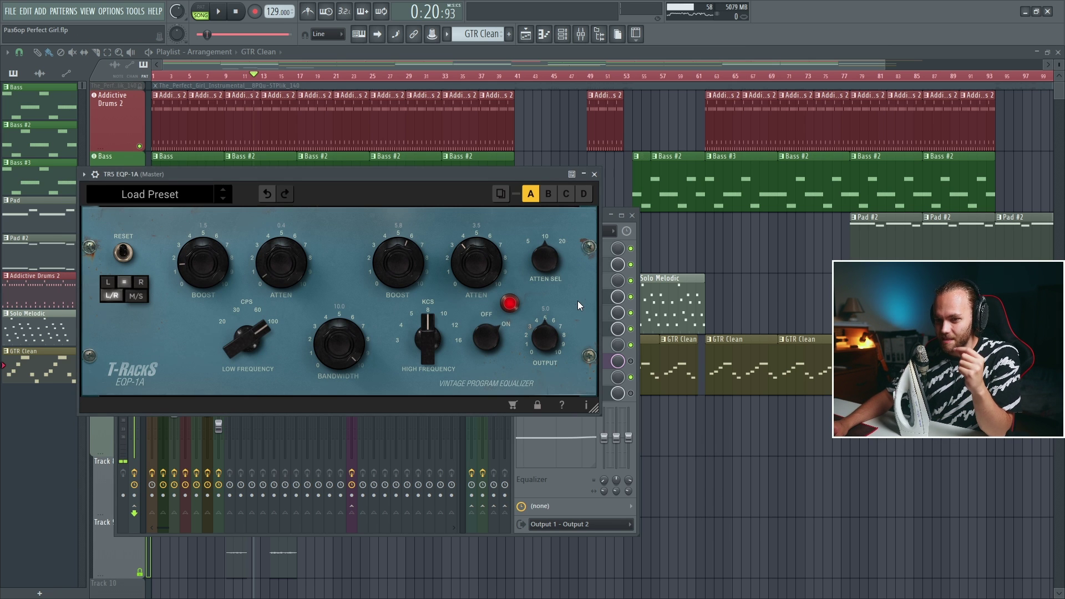
left_click(594, 175)
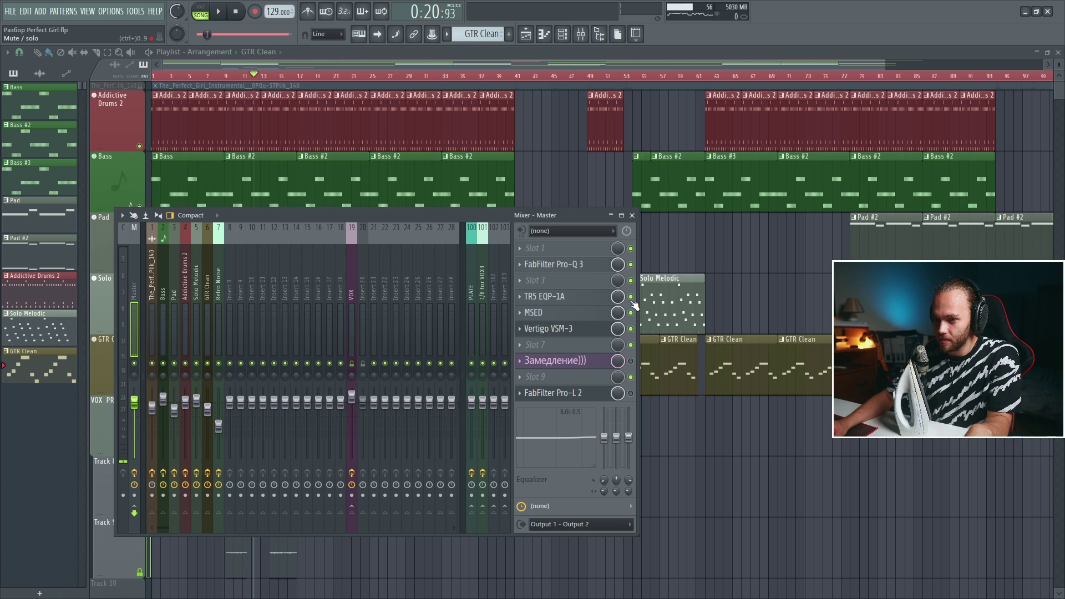
key("space")
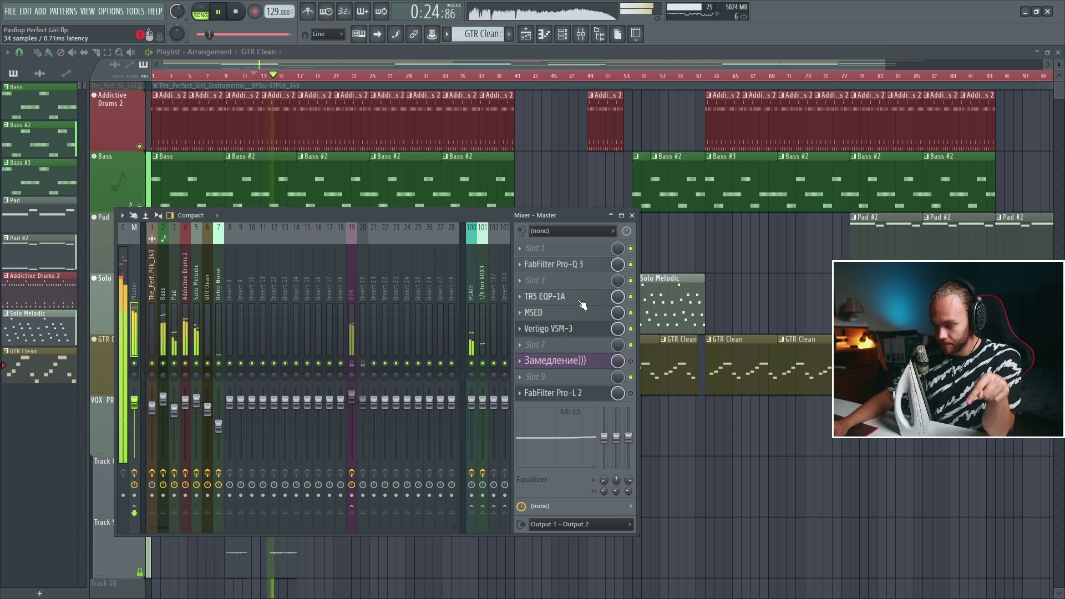
left_click(631, 297)
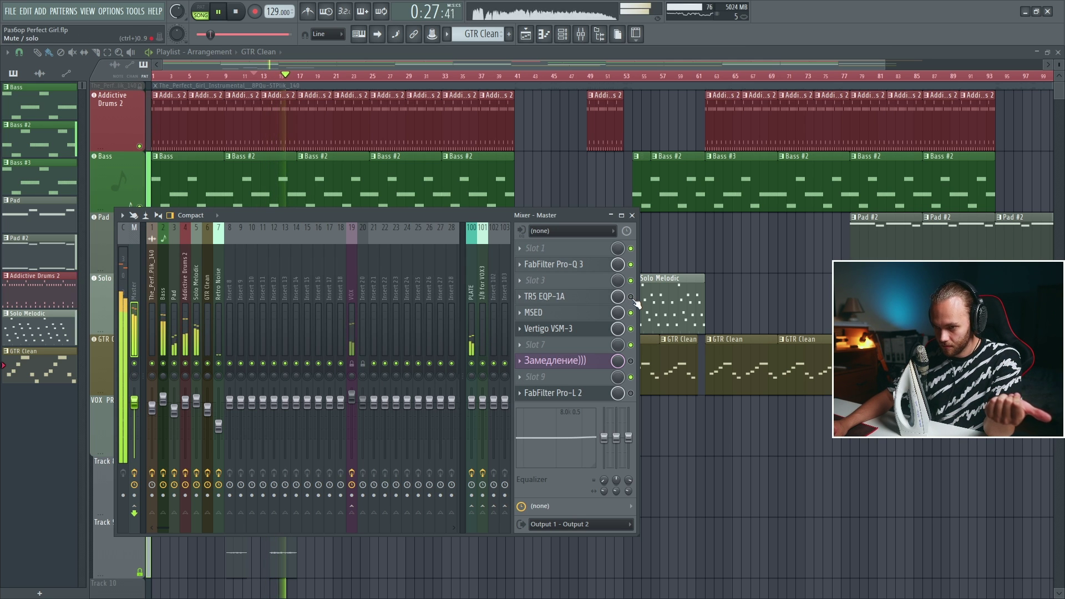
left_click(587, 300)
key("space")
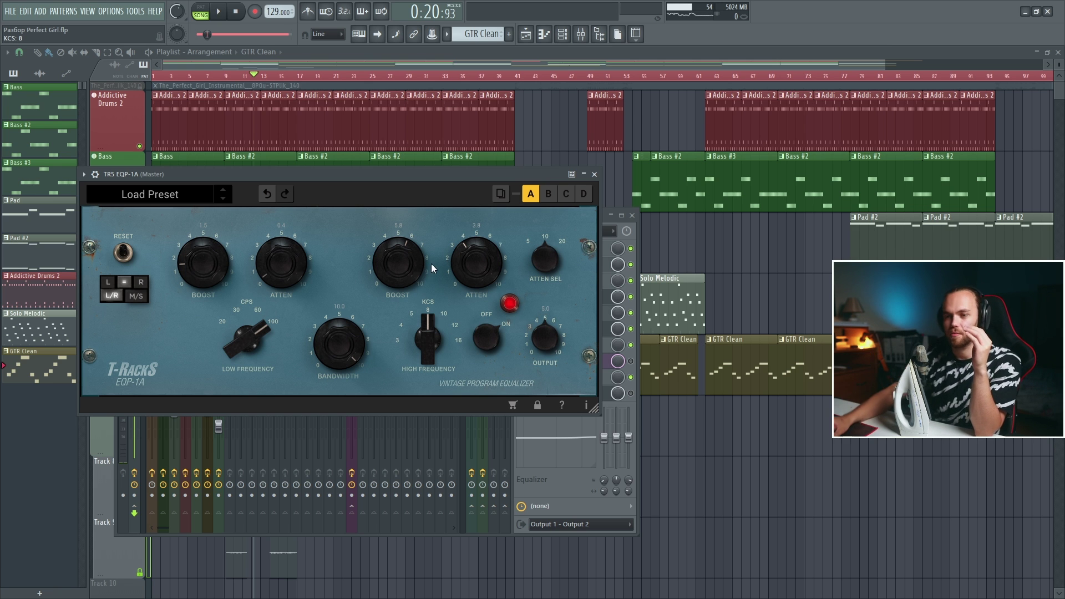
left_click(594, 175)
Step: Add FabFilter Pro-Q 3 to the Master's third effect slot with a high shelf at about 5.2 kHz and +4.47 dB
left_click(536, 280)
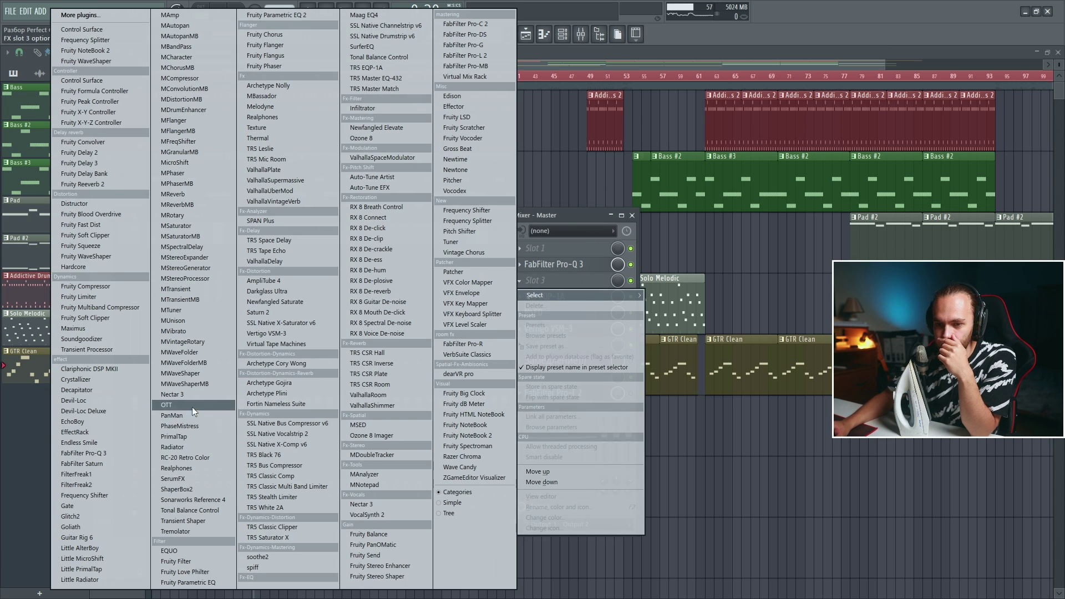
left_click(112, 452)
left_click_drag(352, 259, 387, 246)
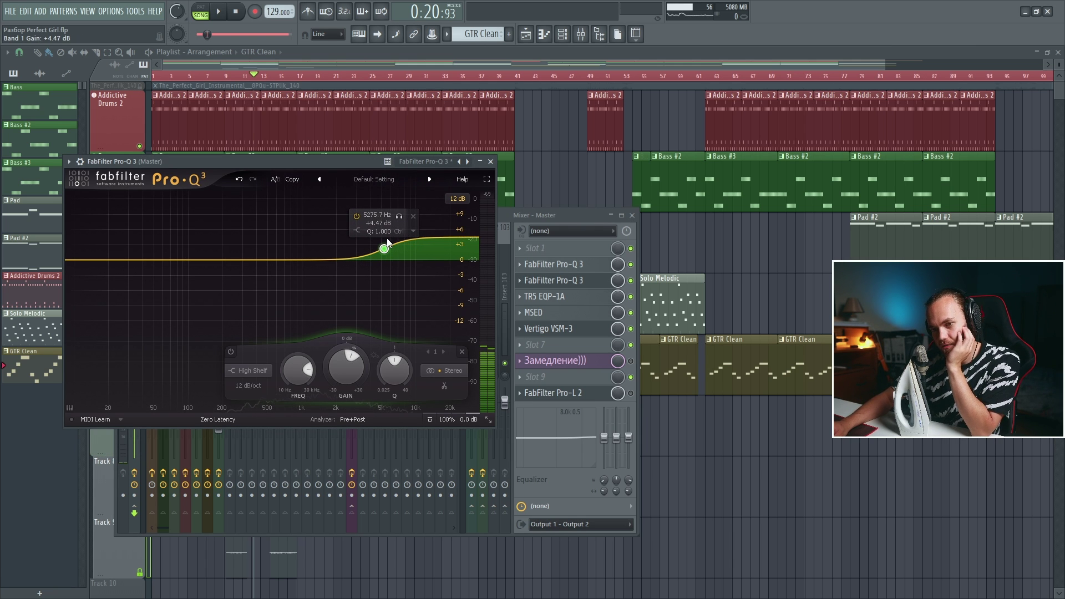
Step: Add a high-cut band at about 13.5 kHz with an 18 dB/oct slope to the new Pro-Q 3 curve
left_click(475, 242)
scroll(443, 238, "down", 1)
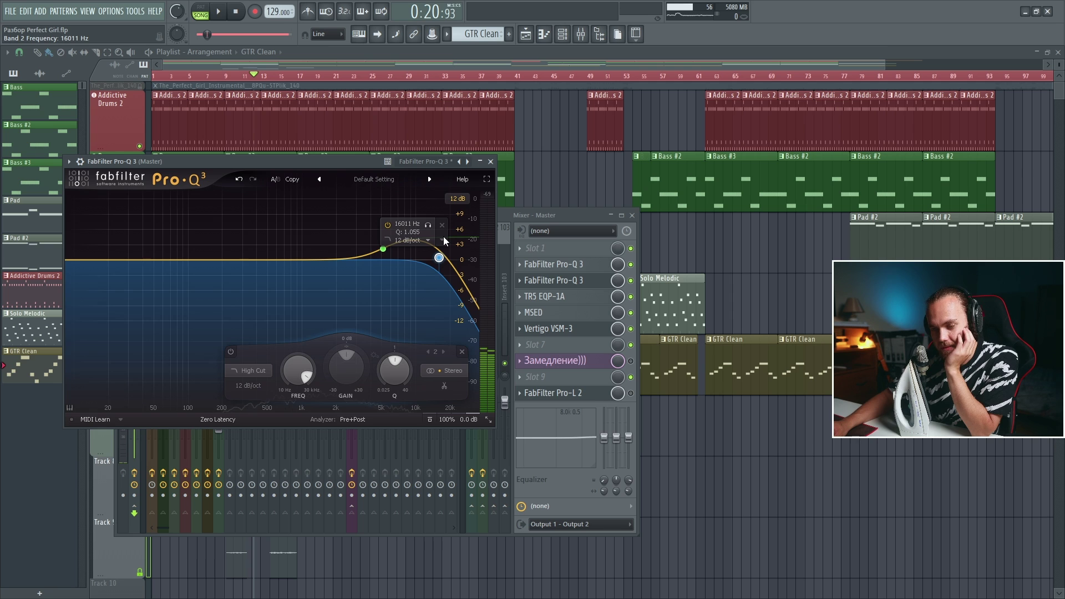
scroll(441, 264, "up", 2)
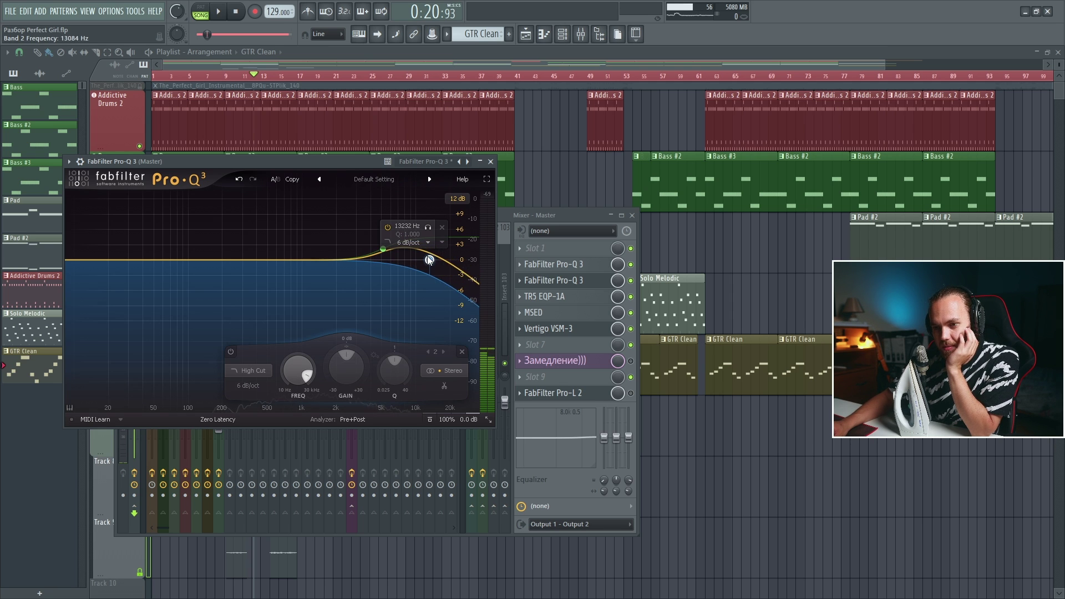
left_click_drag(441, 264, 444, 266)
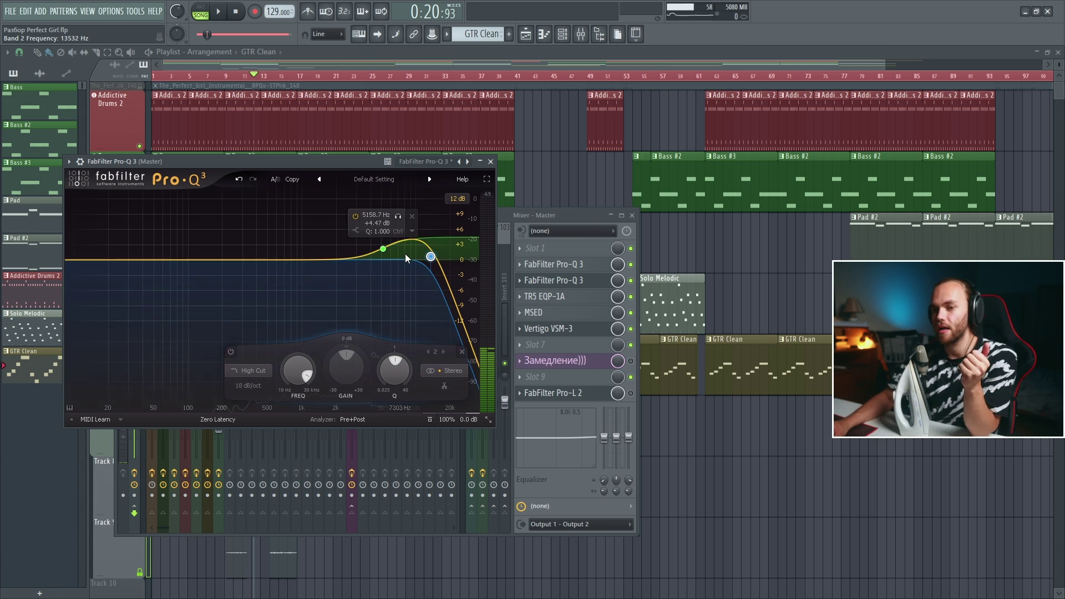
left_click_drag(473, 269, 388, 251)
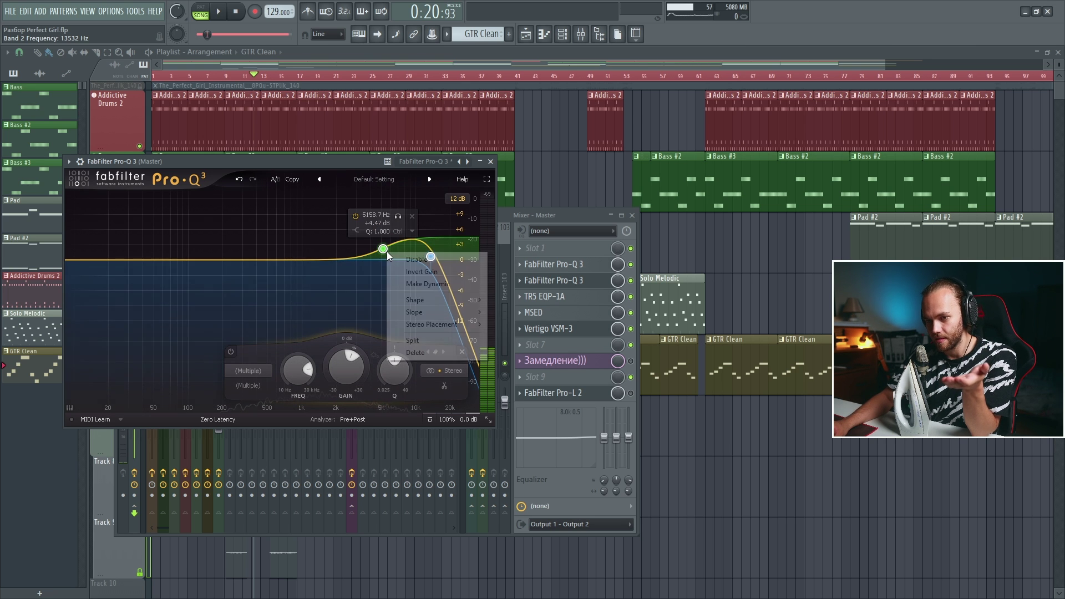
Step: Delete the demonstration EQ bands and remove the extra FabFilter Pro-Q 3 from the Master's third effect slot
right_click(387, 252)
left_click(442, 347)
left_click(520, 280)
left_click(533, 306)
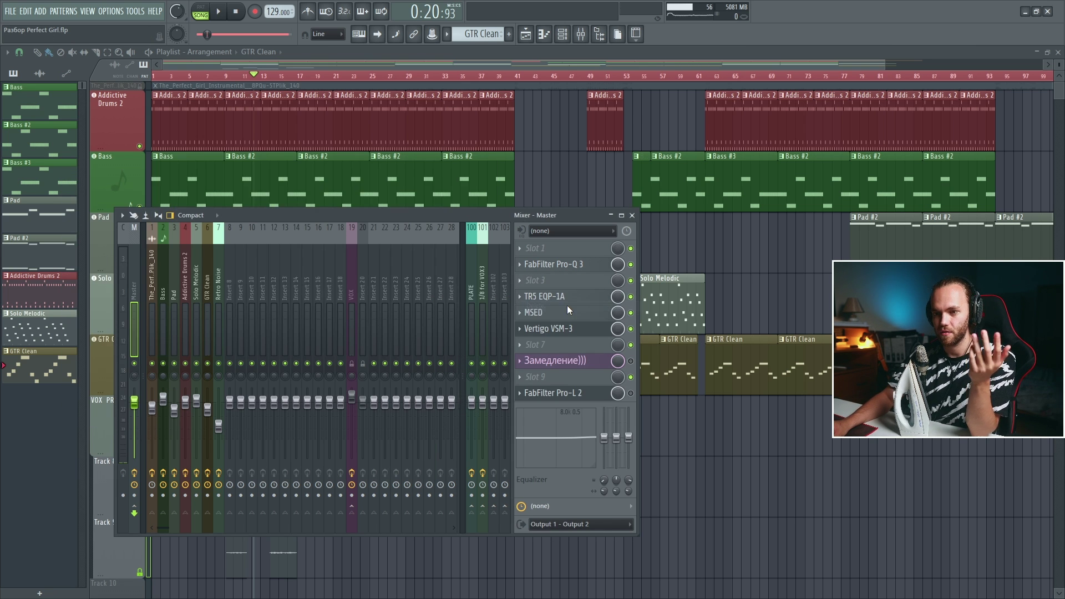
Step: Show the MSED plugin on the Master channel and compare the mix with it switched off and on
left_click(564, 308)
left_click(599, 319)
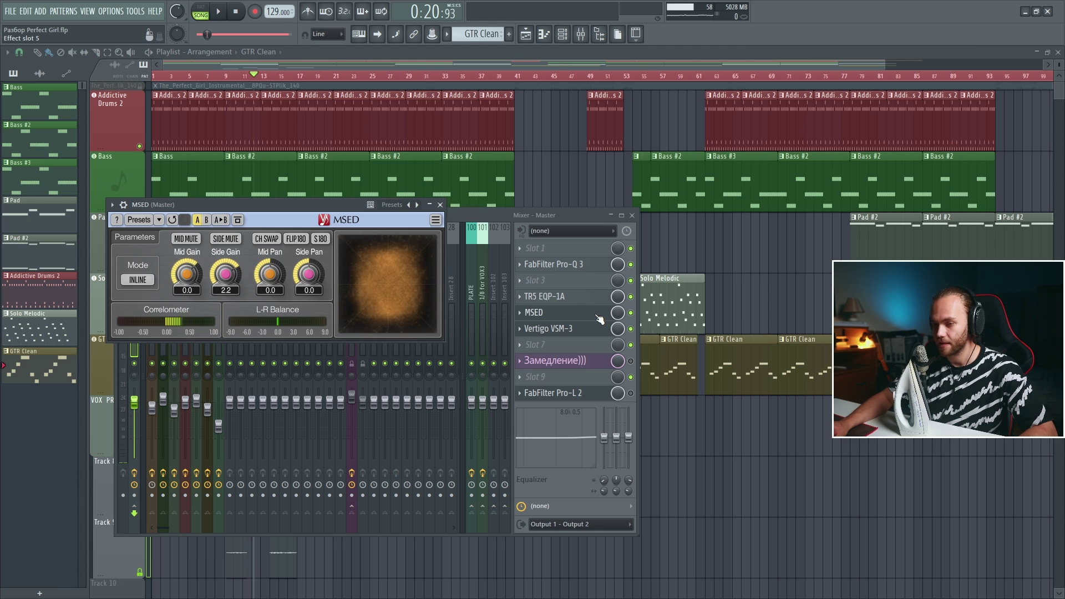
left_click(599, 319)
key("space")
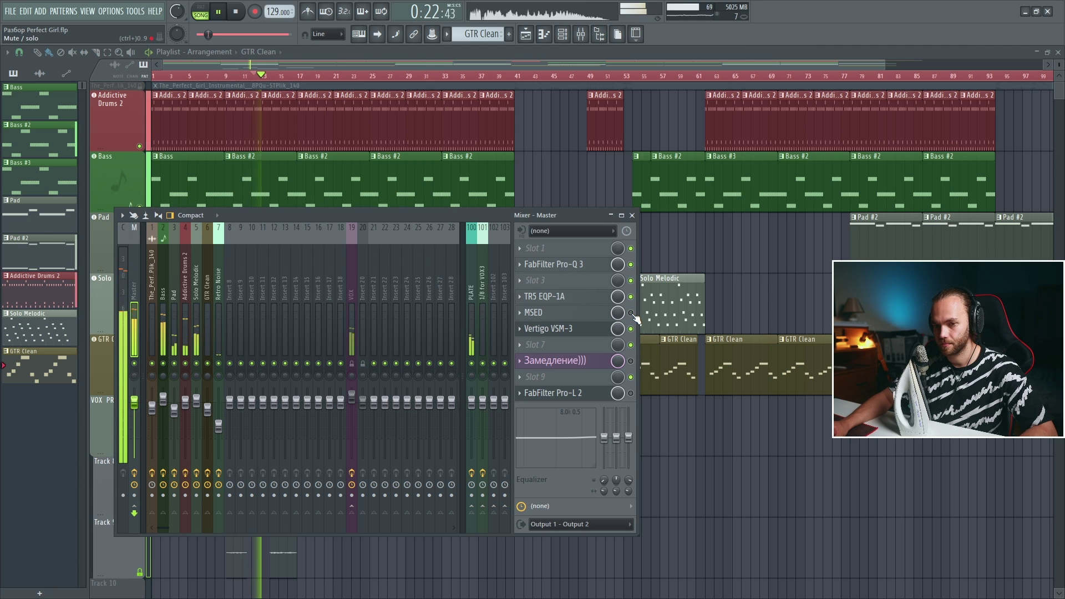
key("space")
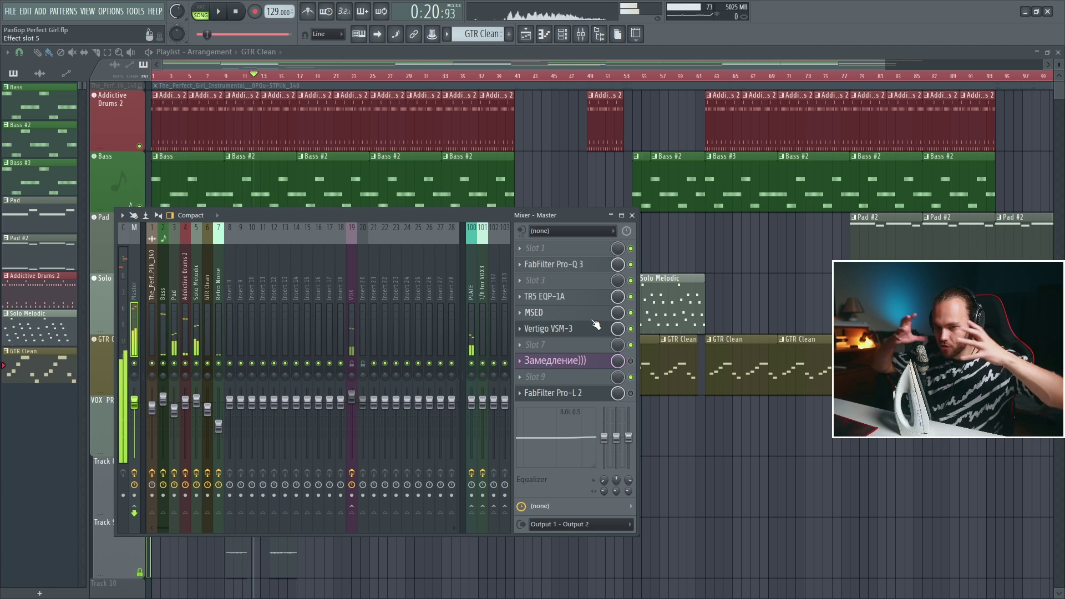
Step: Show Vertigo VSM-3 on the Master channel and compare the mix with the saturation bypassed
left_click(594, 327)
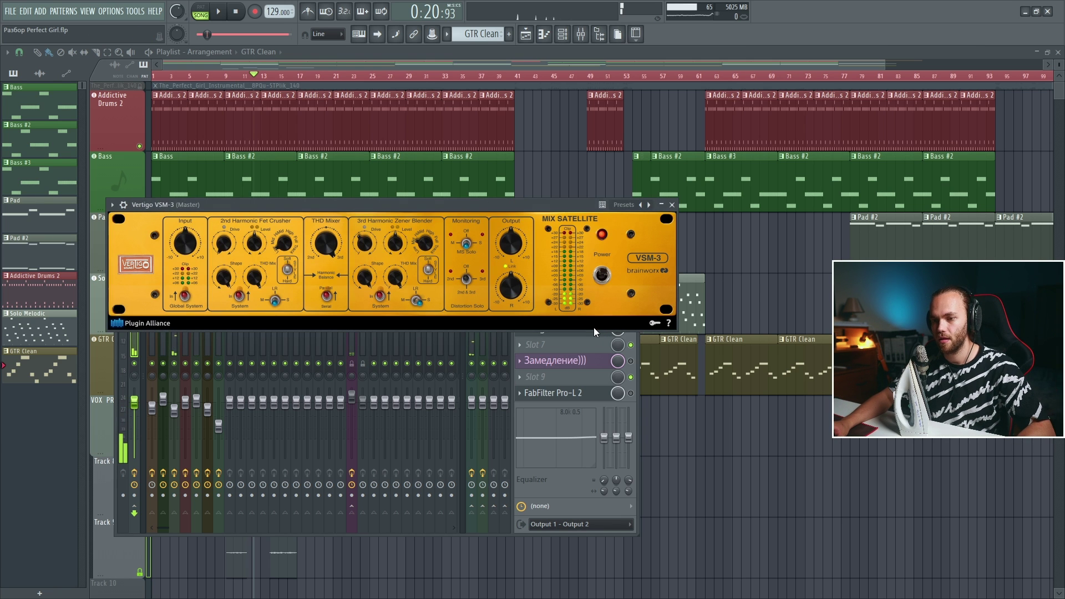
key("space")
key("Escape")
key("space")
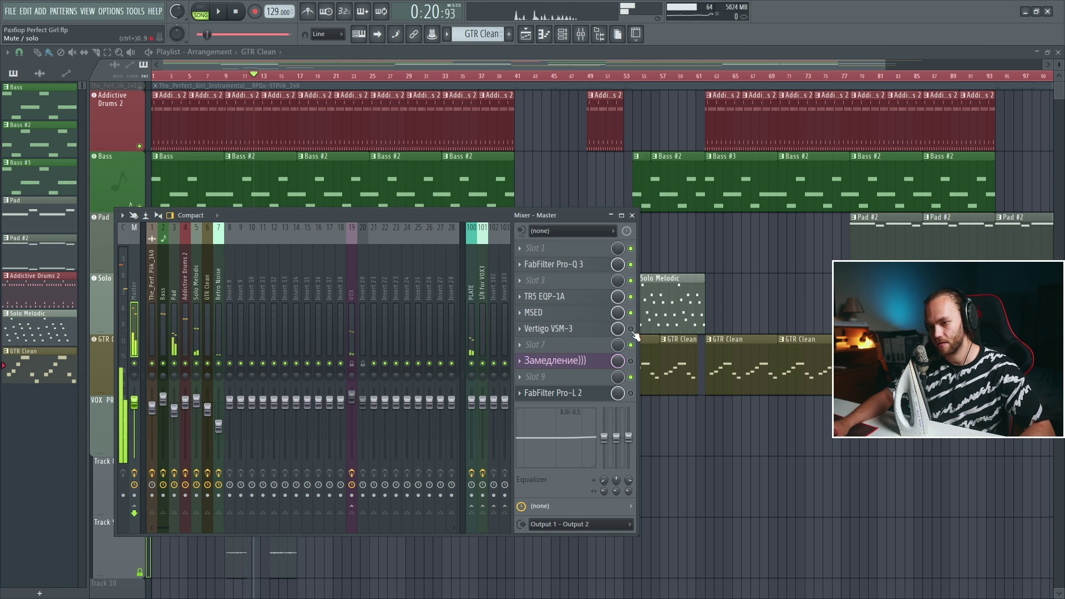
key("space")
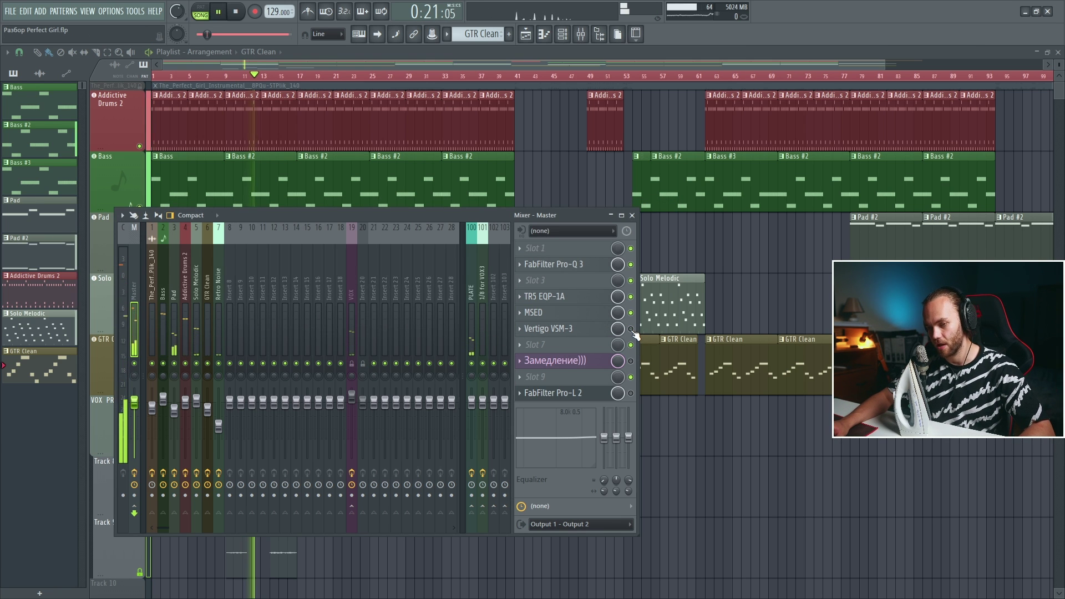
left_click(590, 330)
key("space")
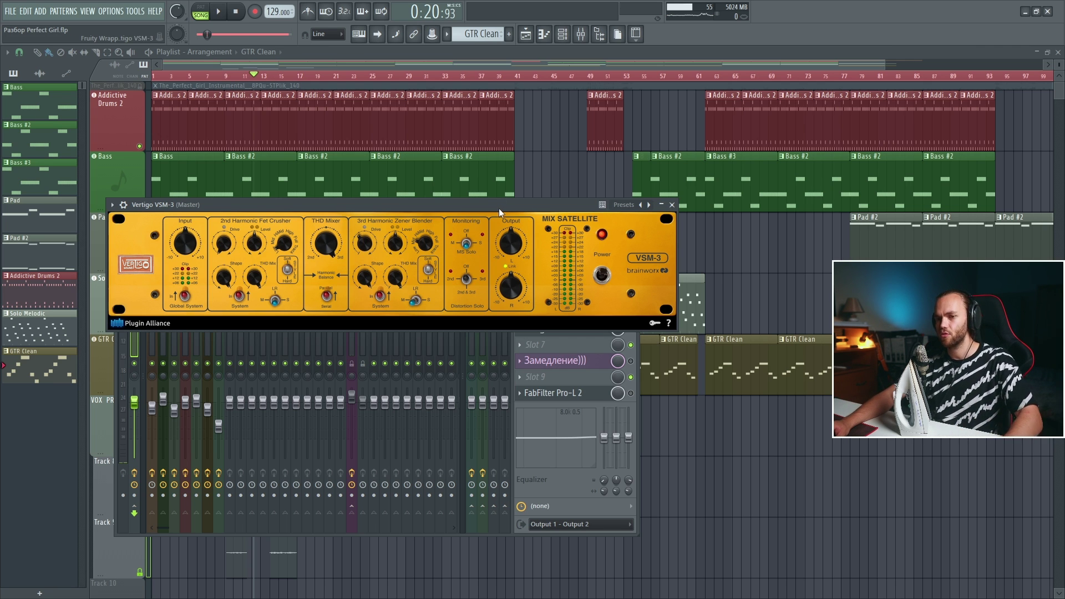
Step: Replay the same passage of the mix through Vertigo VSM-3 to listen to its harmonic saturation
key("space")
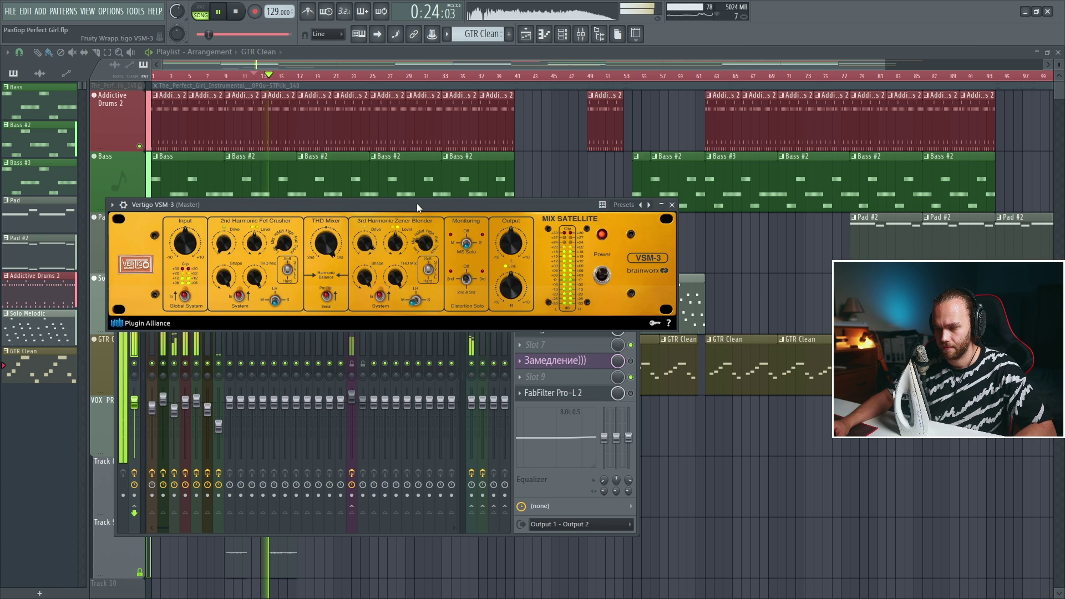
key("space")
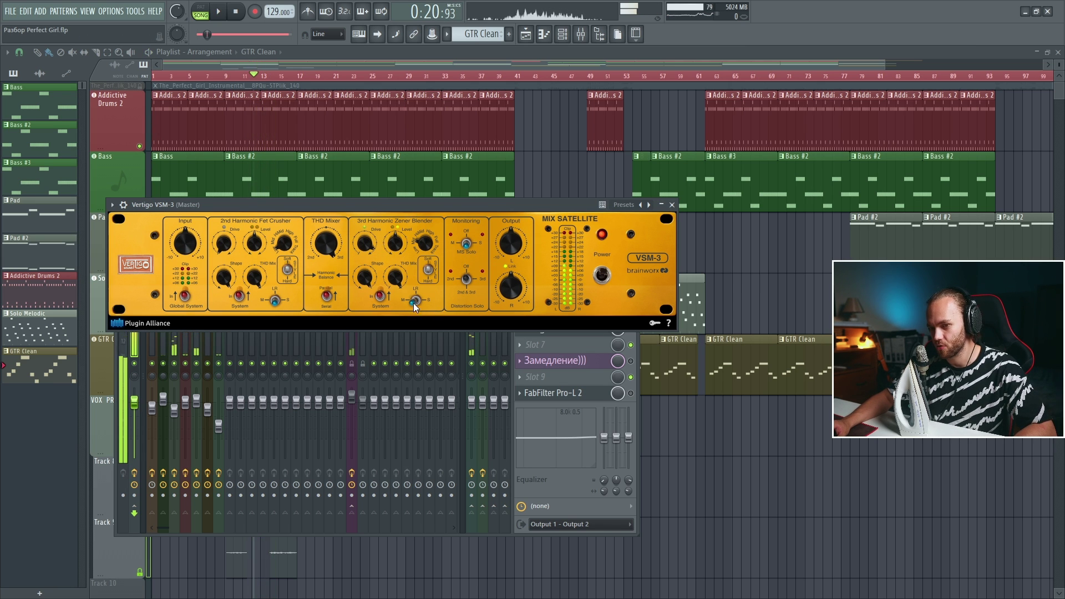
key("space")
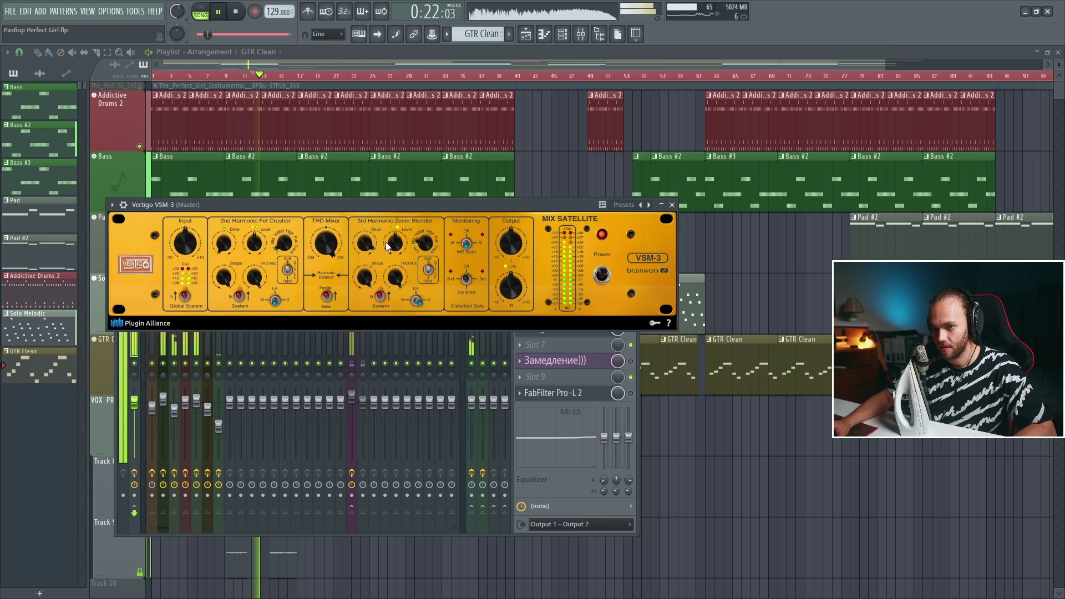
key("space")
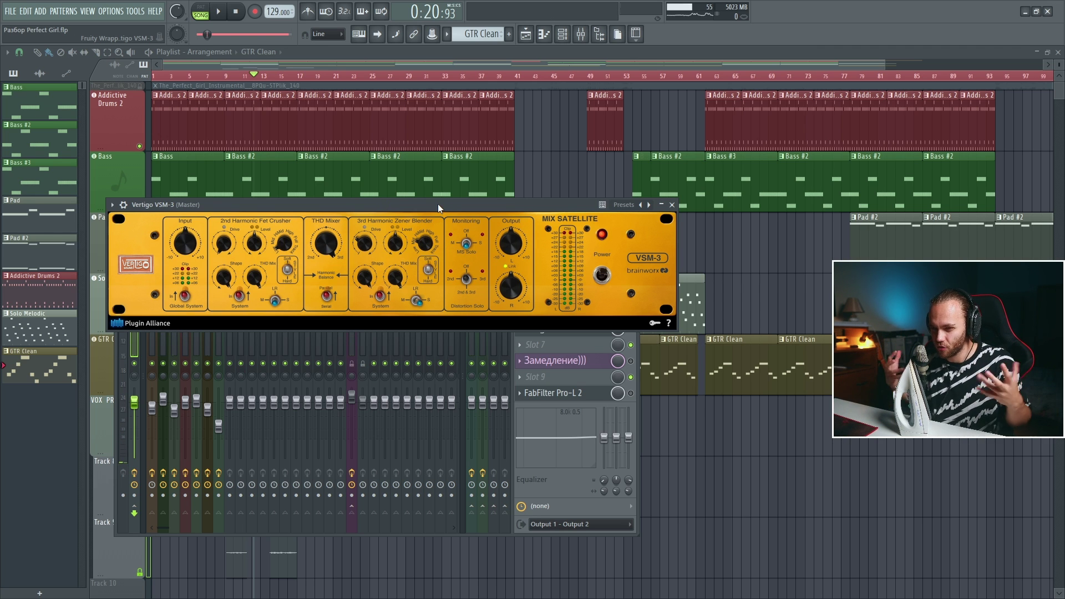
Step: Close the Vertigo VSM-3 window and compare the playing mix with its Master effect slot switched off and on
key("space")
left_click(672, 205)
left_click(630, 329)
left_click(631, 329)
key("space")
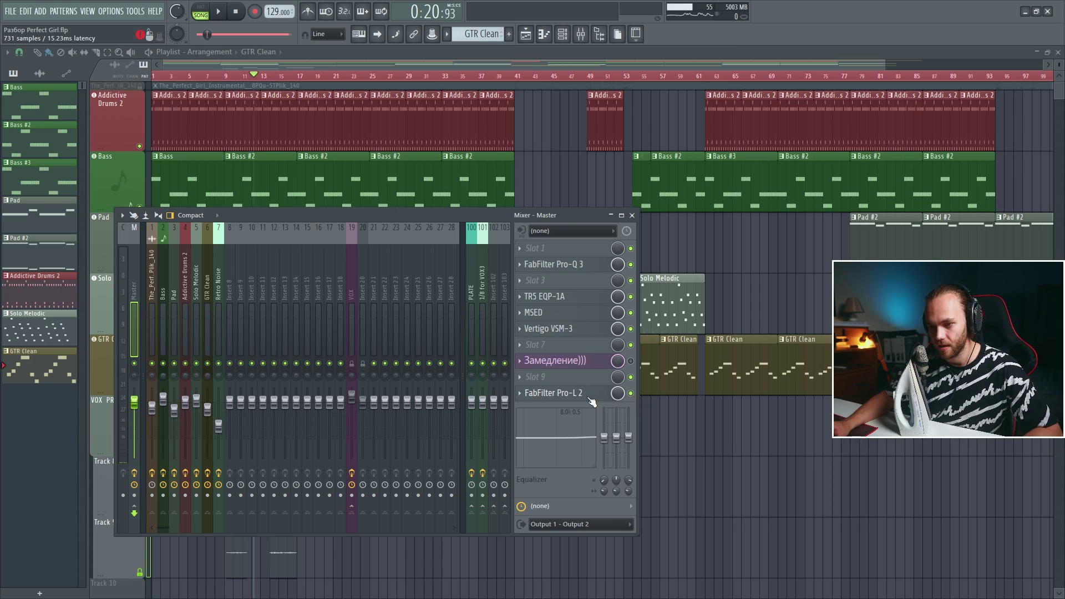
Step: Show FabFilter Pro-L 2 on the Master channel and play the mix to examine its limiting and loudness
left_click(590, 397)
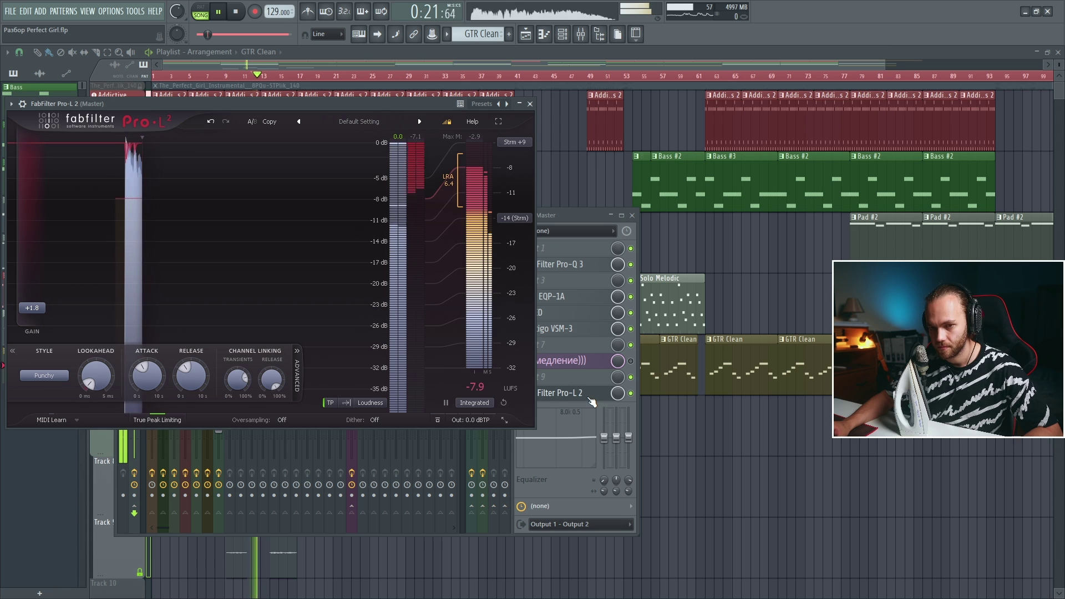
left_click(592, 401)
left_click(278, 162)
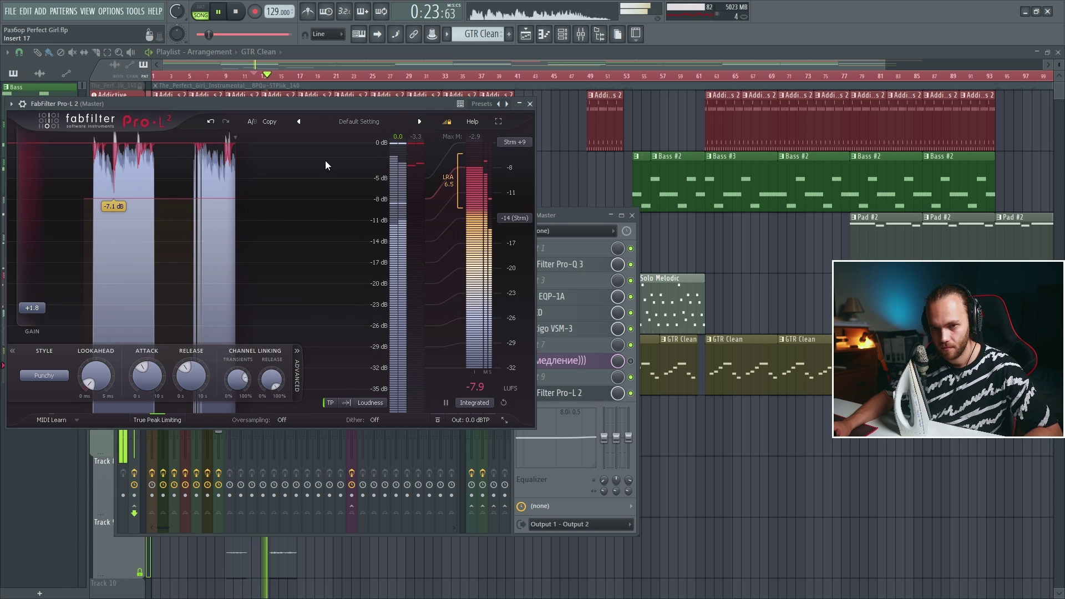
key("space")
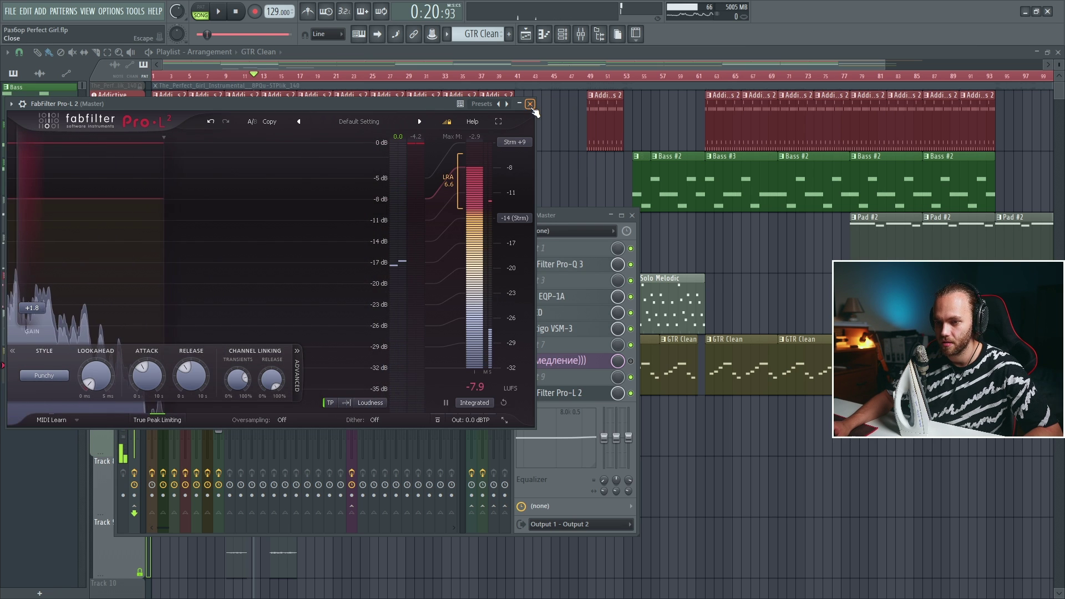
Step: Enable and open the Замедление))) ShaperBox 2 effect on the Master and reshape its time curve to rise from about -2.05 bars
left_click(573, 363)
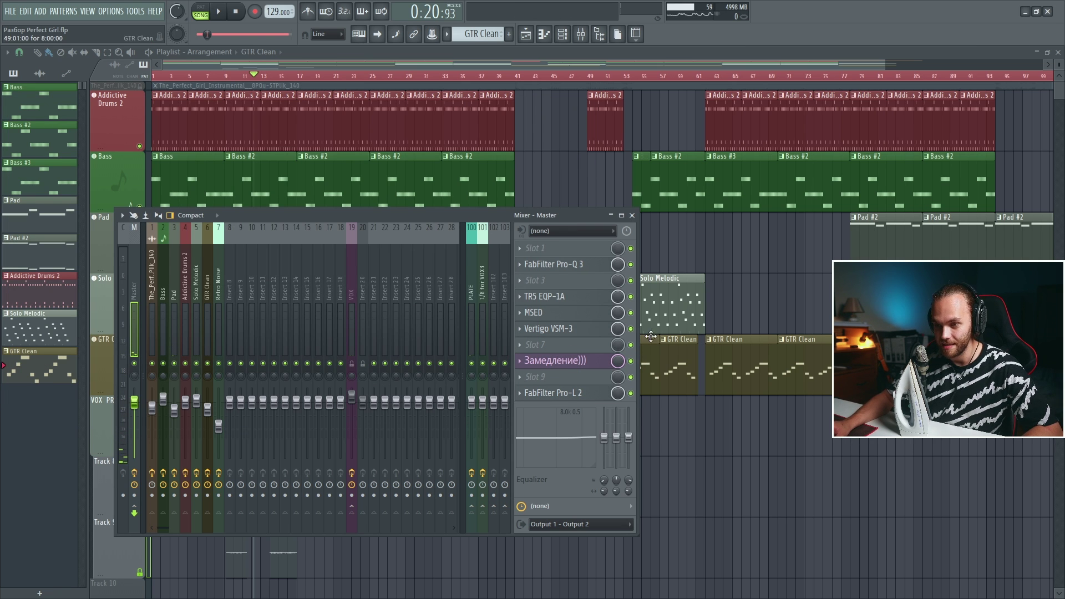
left_click(574, 366)
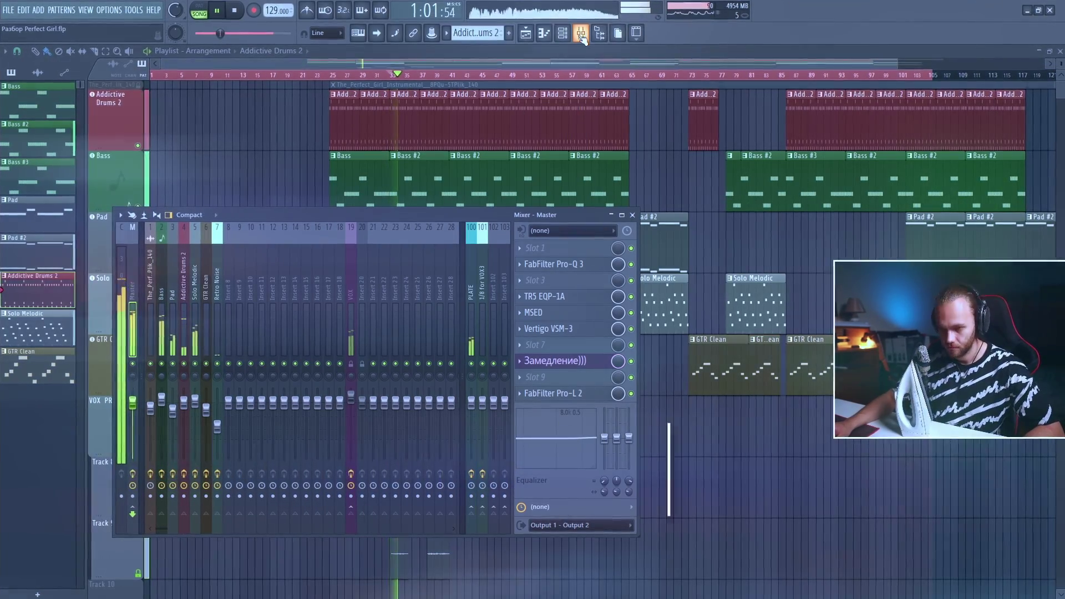
left_click(600, 367)
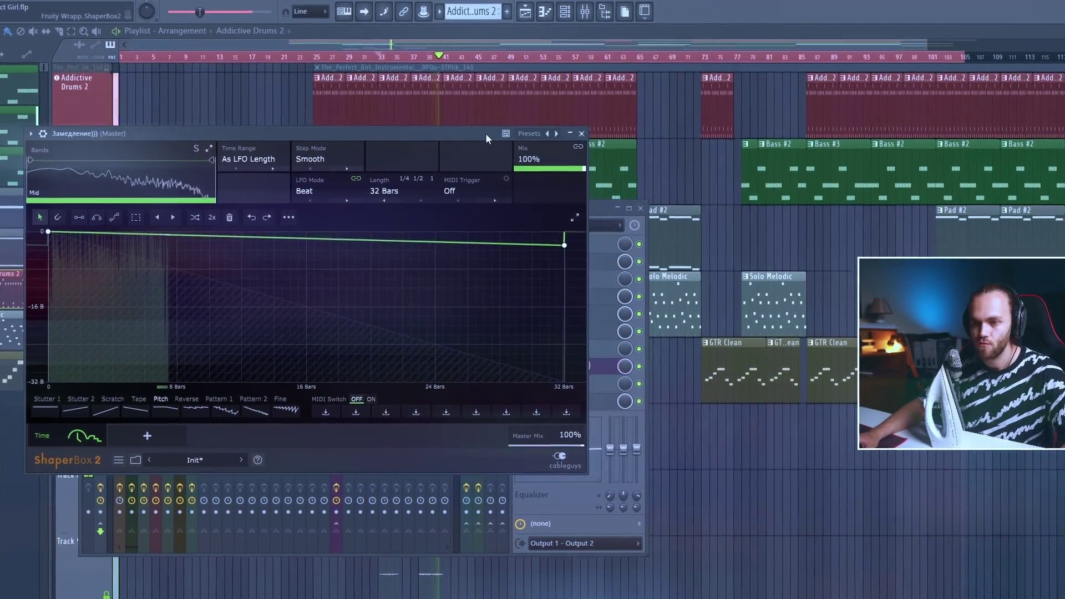
key("space")
left_click_drag(33, 230, 37, 239)
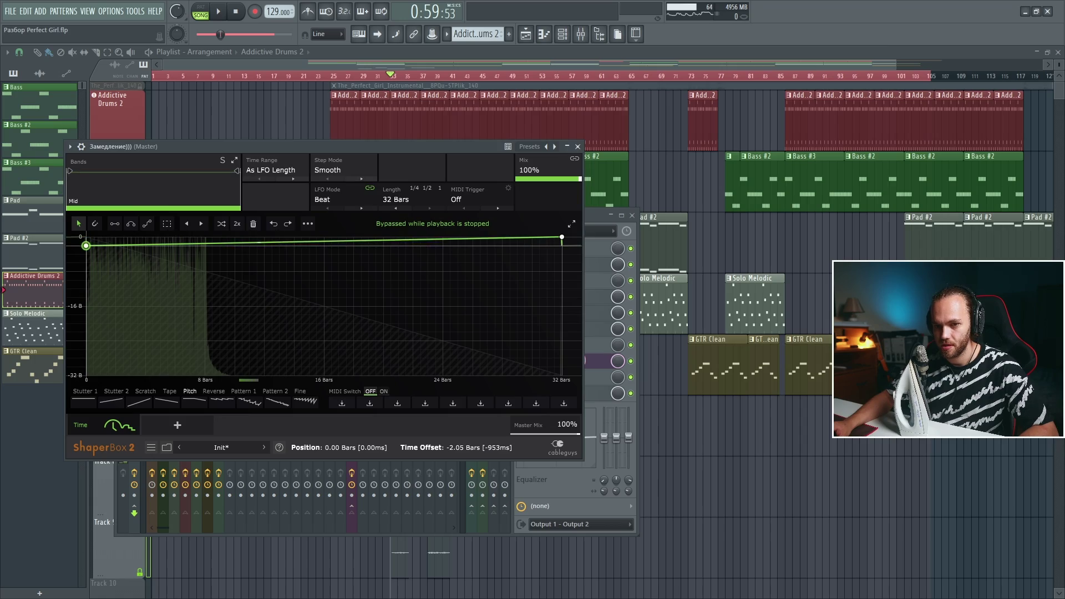
Step: Play the arrangement with the rising time curve, review the Замедление))) effect again and close it, leaving the mixer open
key("space")
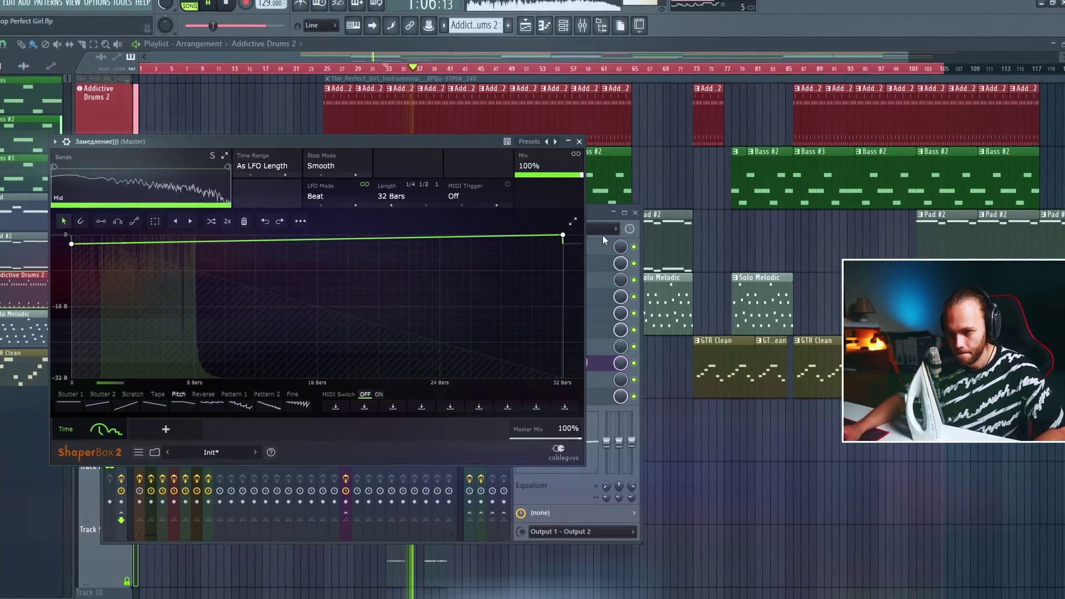
key("F12")
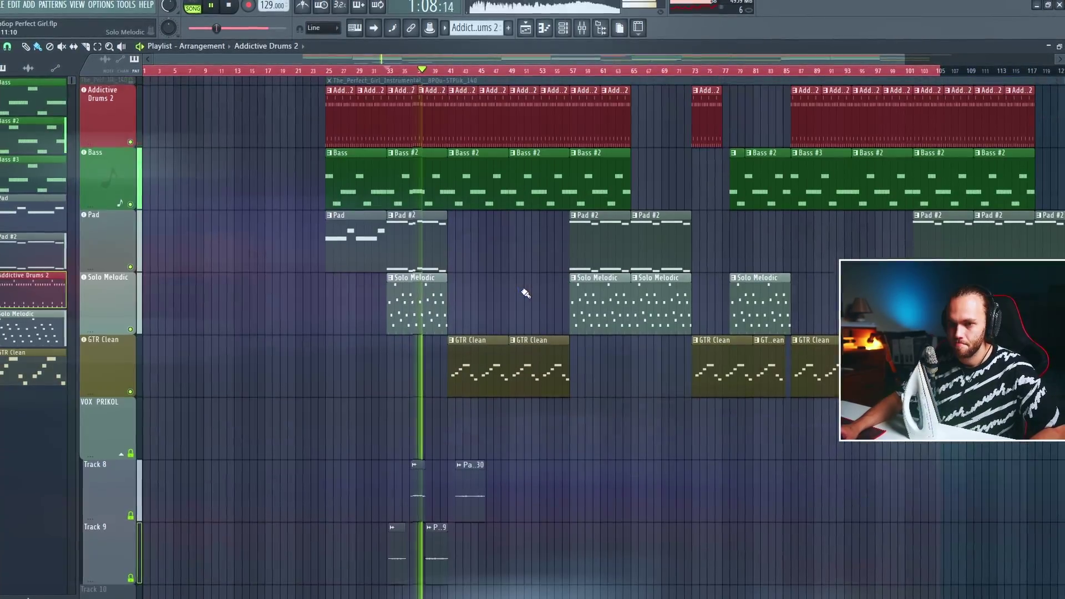
key("F9")
left_click(555, 362)
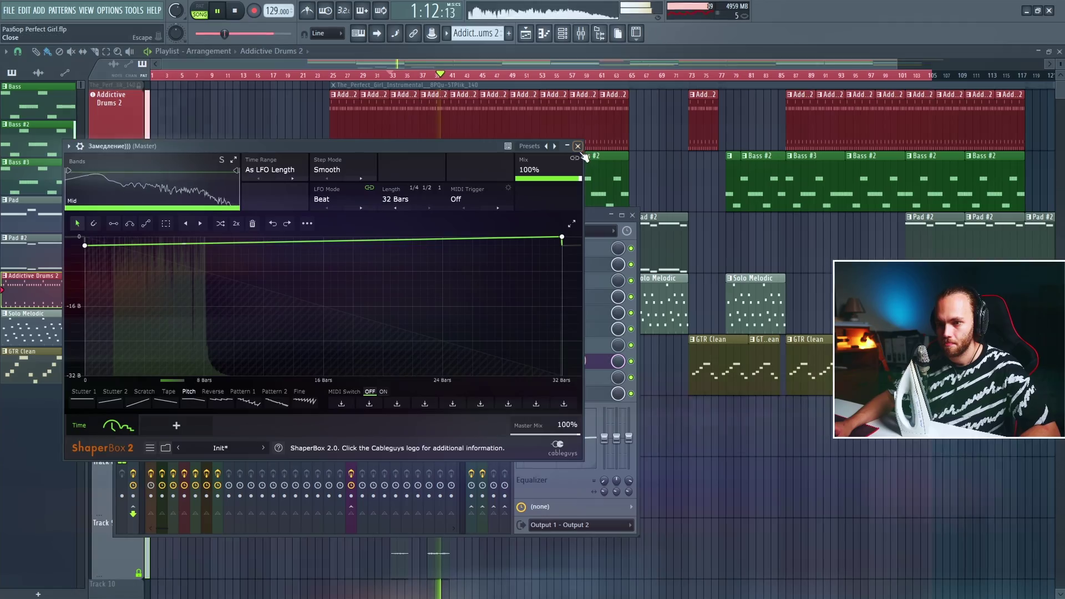
left_click(578, 145)
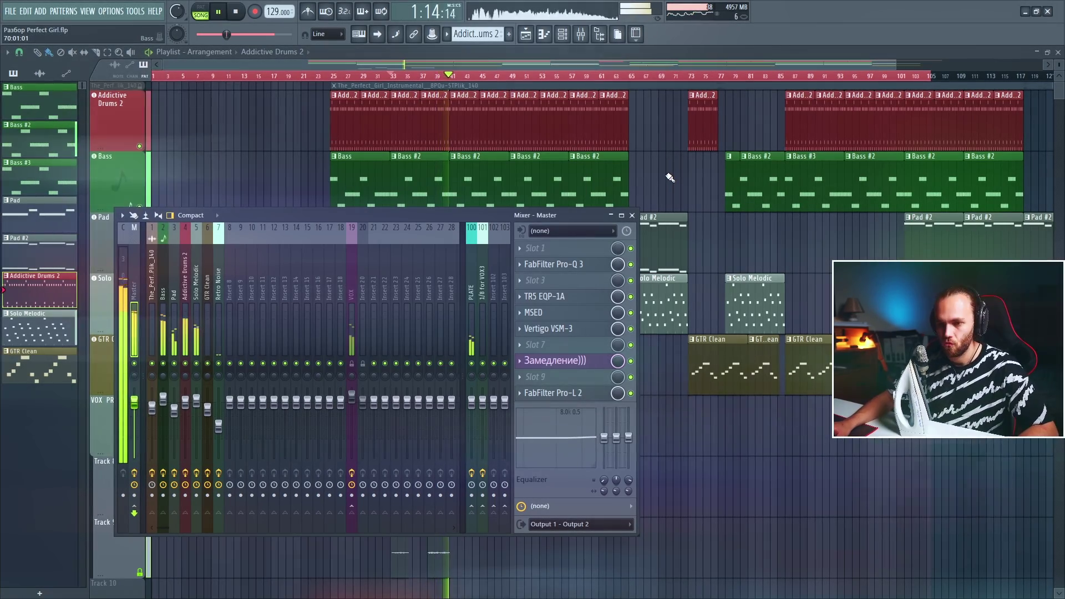